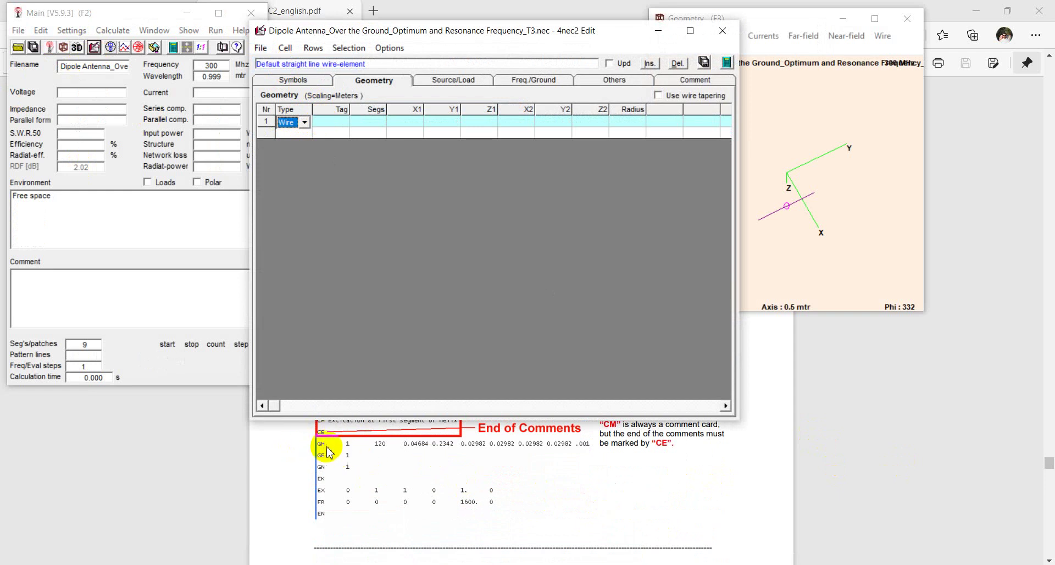
# - Define the first geometry element as a helix with tag 1 and 120 segments
pyautogui.click(304, 125)
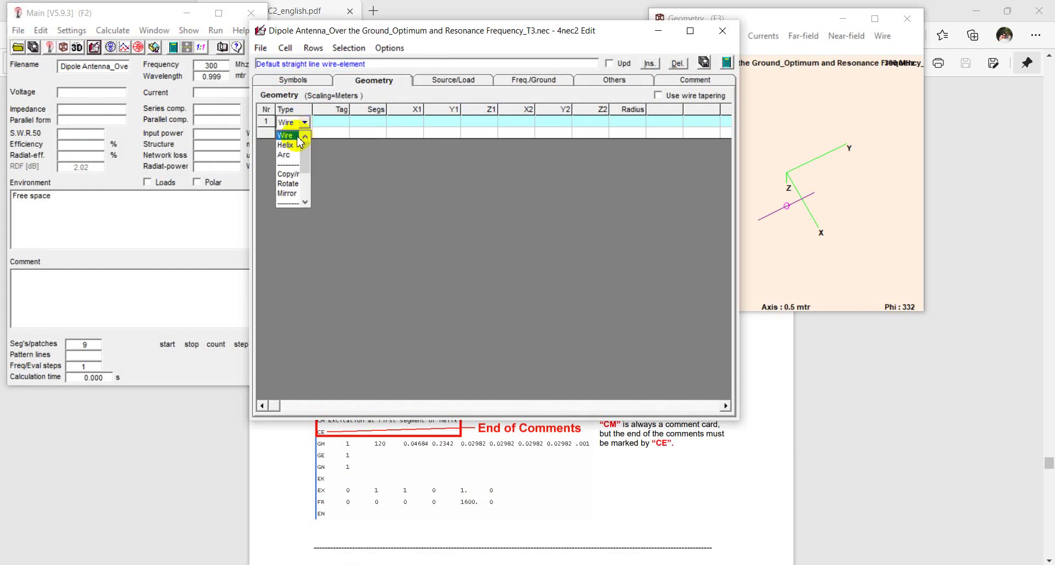
pyautogui.click(288, 146)
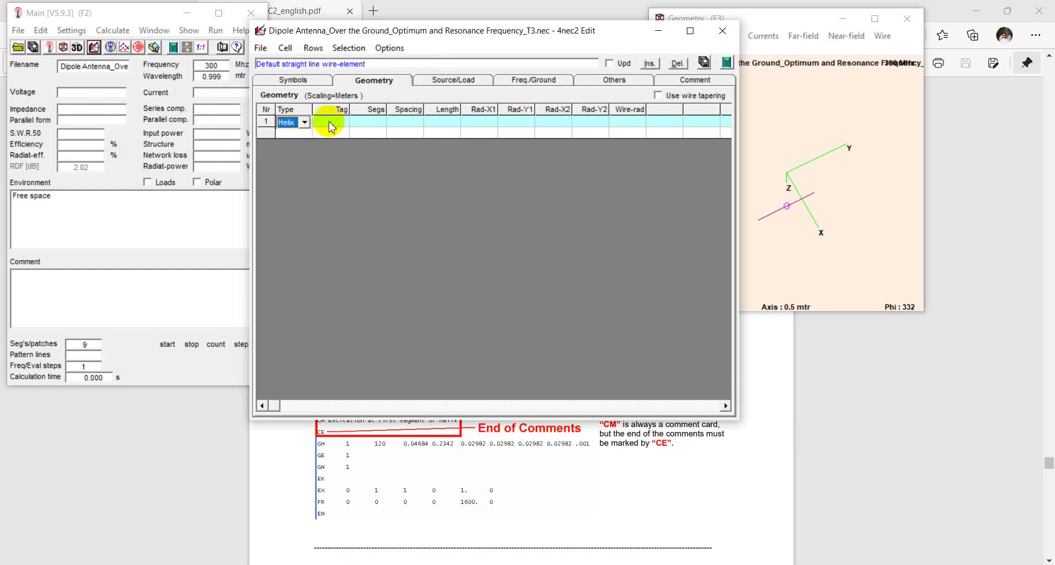
pyautogui.click(330, 122)
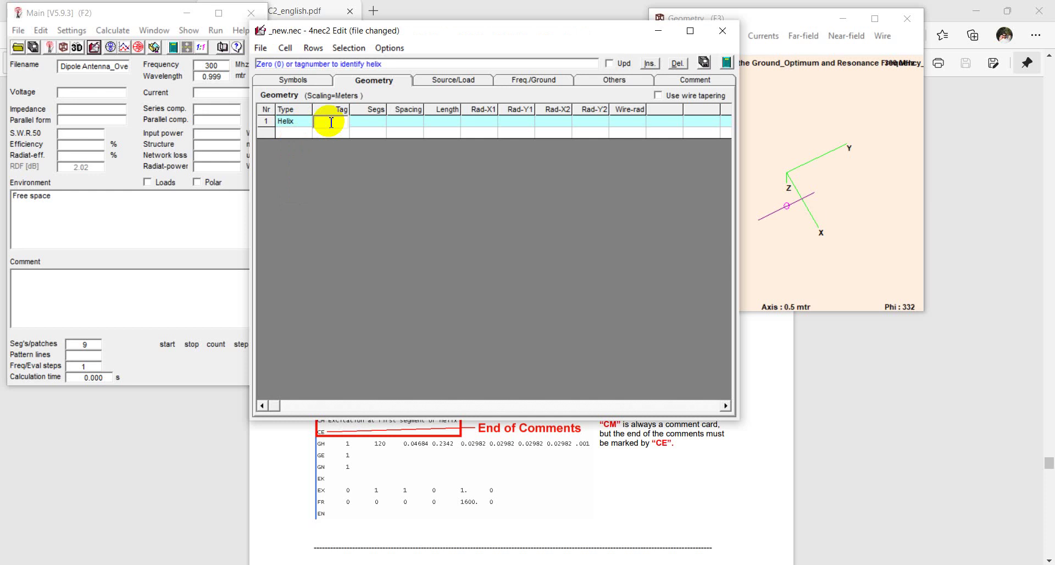
pyautogui.write('1')
pyautogui.press('Tab')
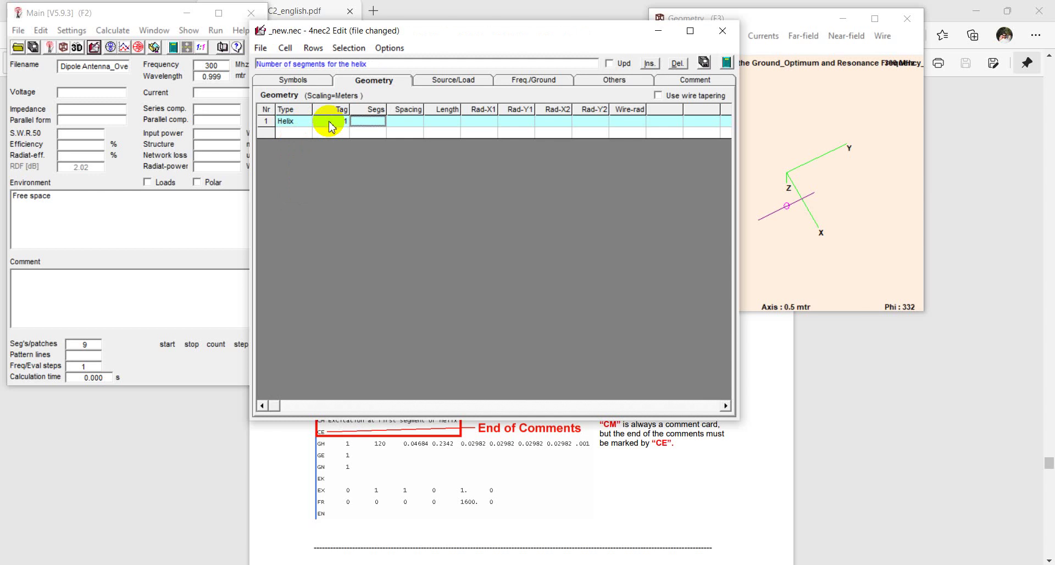
pyautogui.write('120')
pyautogui.press('Tab')
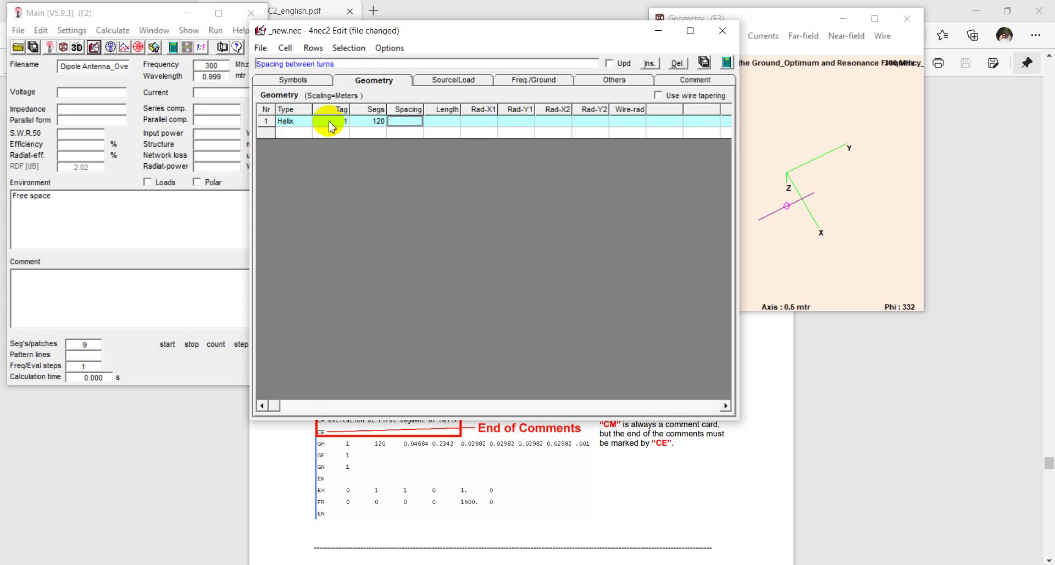
# - Set the helix's turn spacing to 0.04684 and its total length to 0.2342 metres
pyautogui.write('0.04684')
pyautogui.press('Tab')
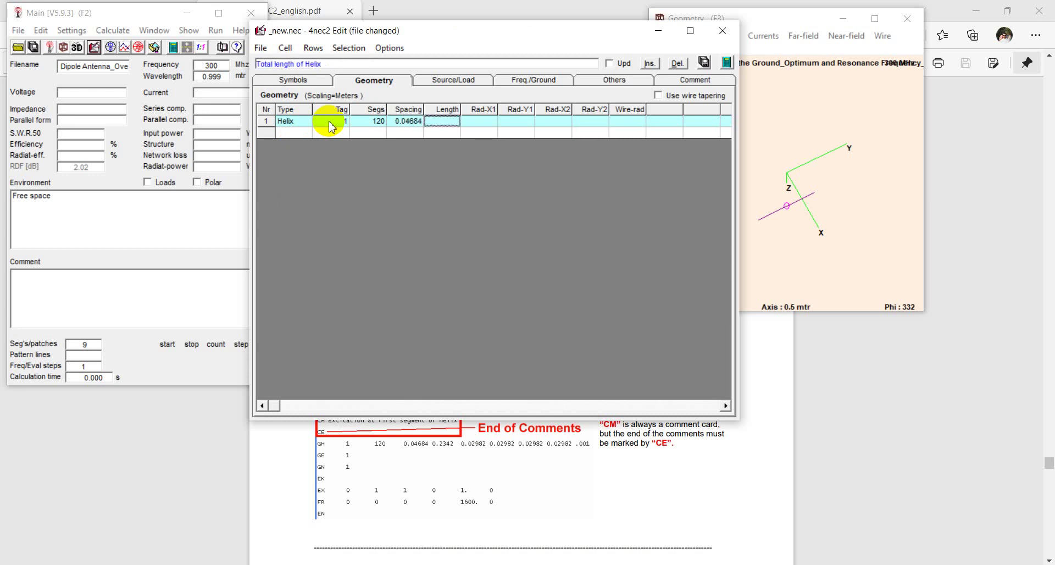
pyautogui.write('0.2342')
pyautogui.press('Tab')
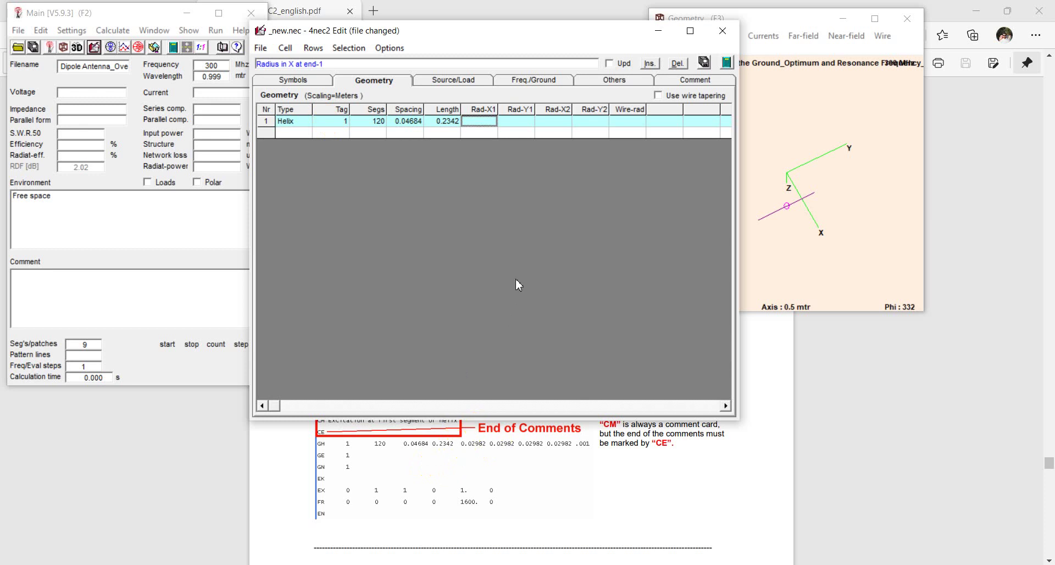
# - Set the helix's X and Y radii at both ends to 0.02982 and its wire radius to 0.001
pyautogui.write('0.02982')
pyautogui.press('Tab')
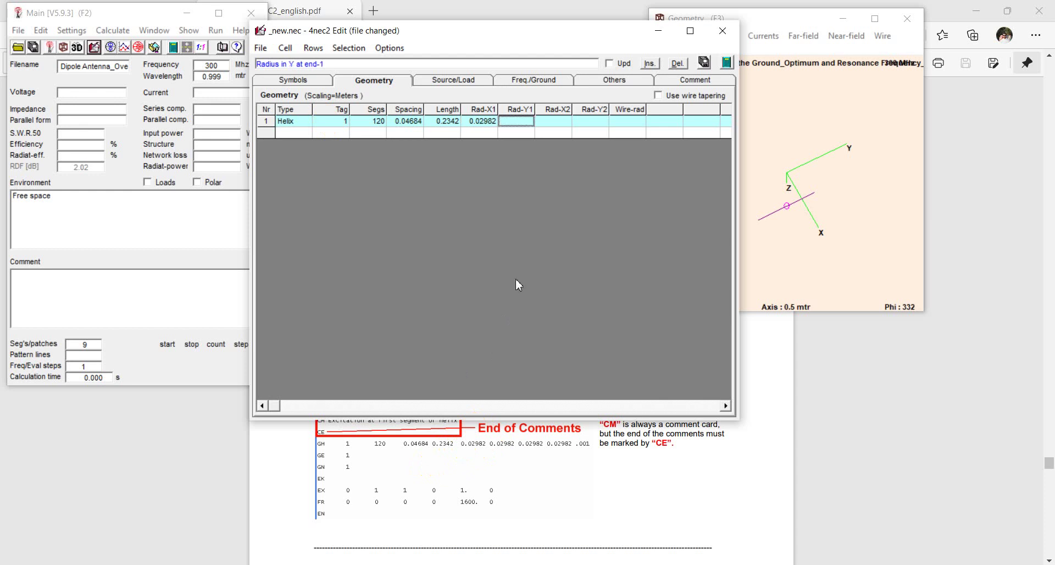
pyautogui.write('0.029820')
pyautogui.press('BackSpace')
pyautogui.press('Tab')
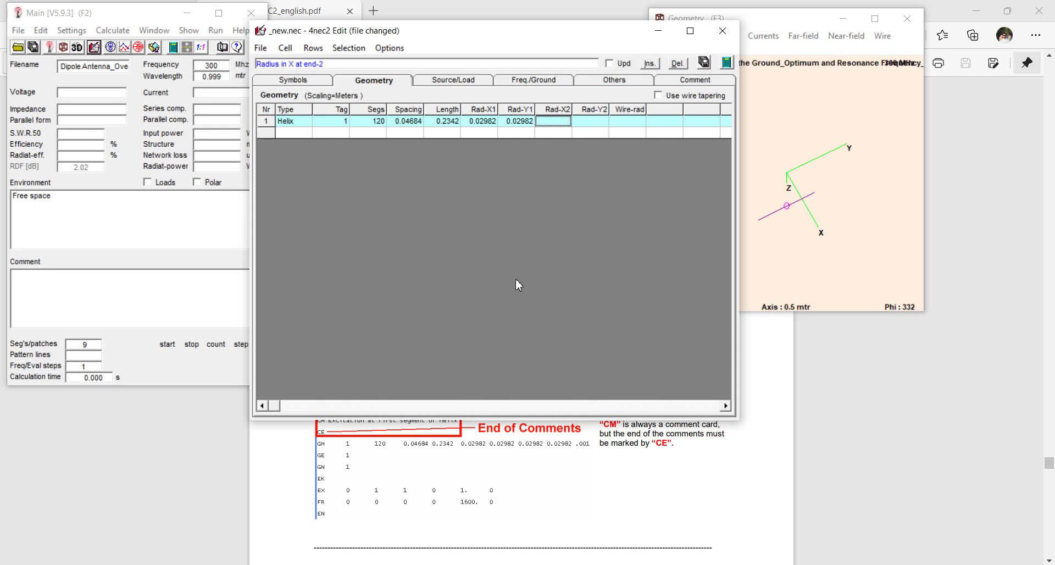
pyautogui.write('0.02982')
pyautogui.press('Tab')
pyautogui.write('0.02')
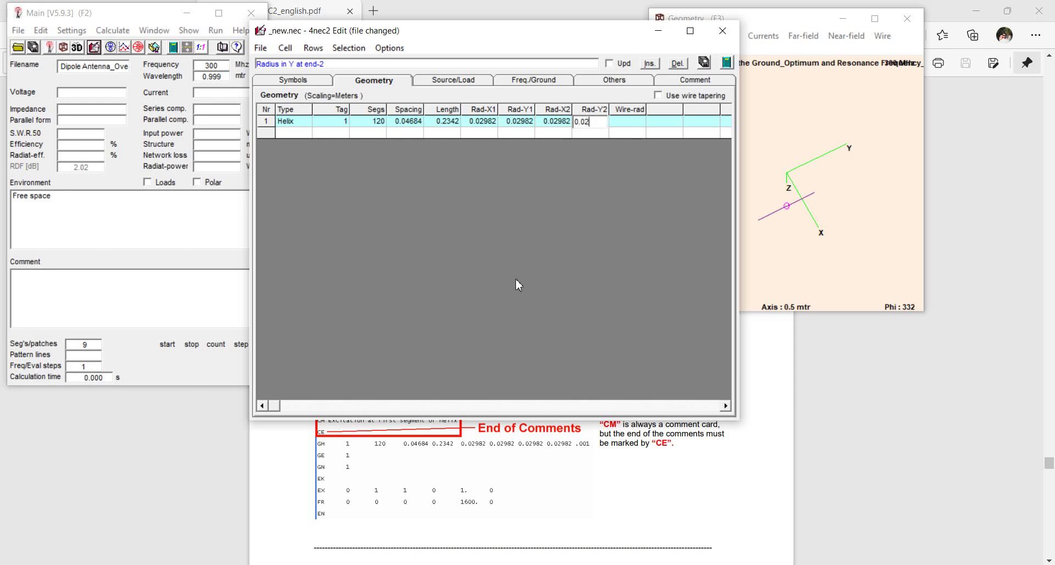
pyautogui.write('982')
pyautogui.press('Tab')
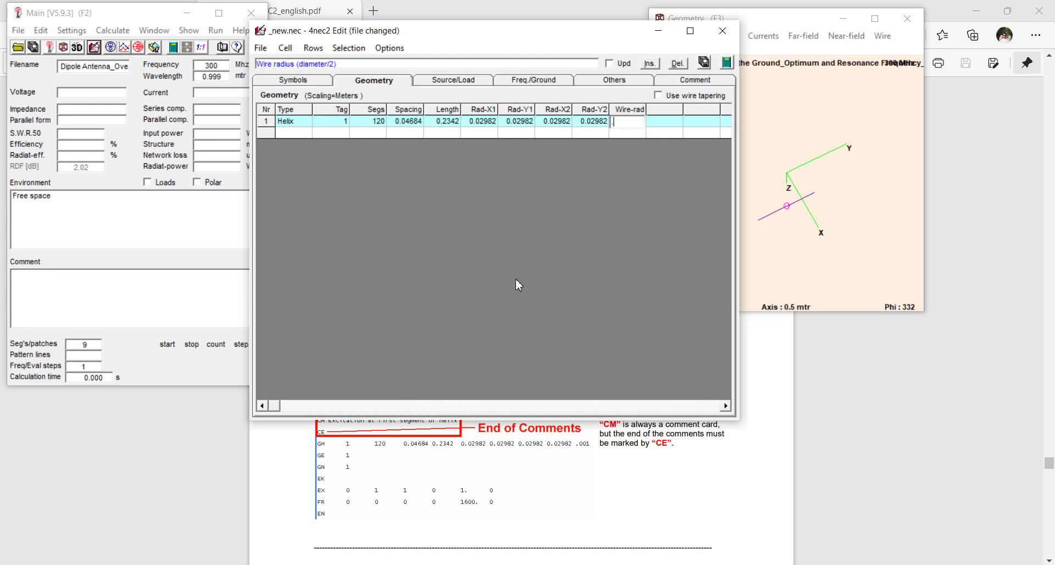
pyautogui.write('0.001')
# - Hide the loads table and add a voltage source on tag 1, segment 1, with option 00
pyautogui.click(437, 82)
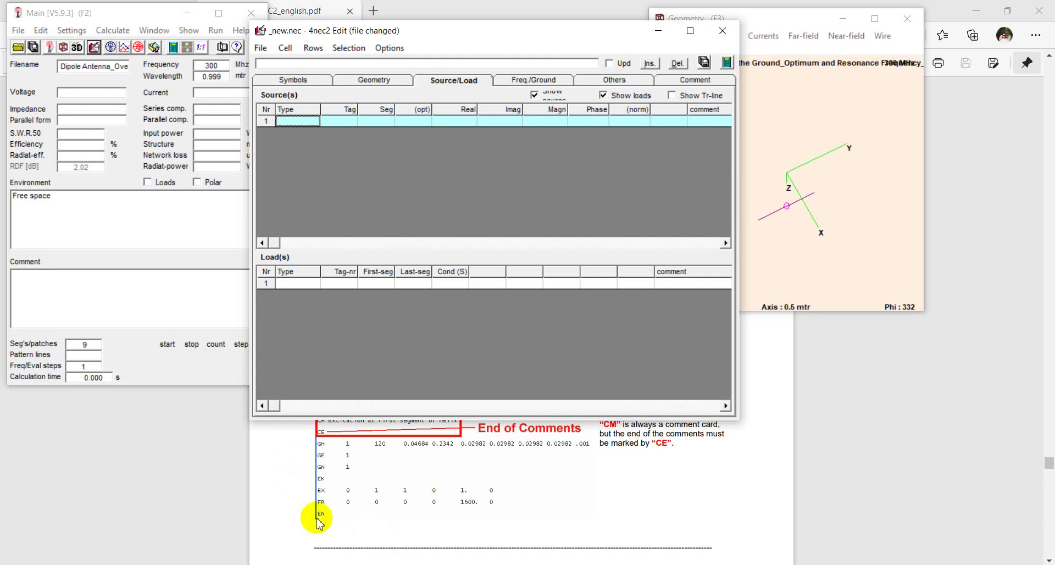
pyautogui.click(607, 95)
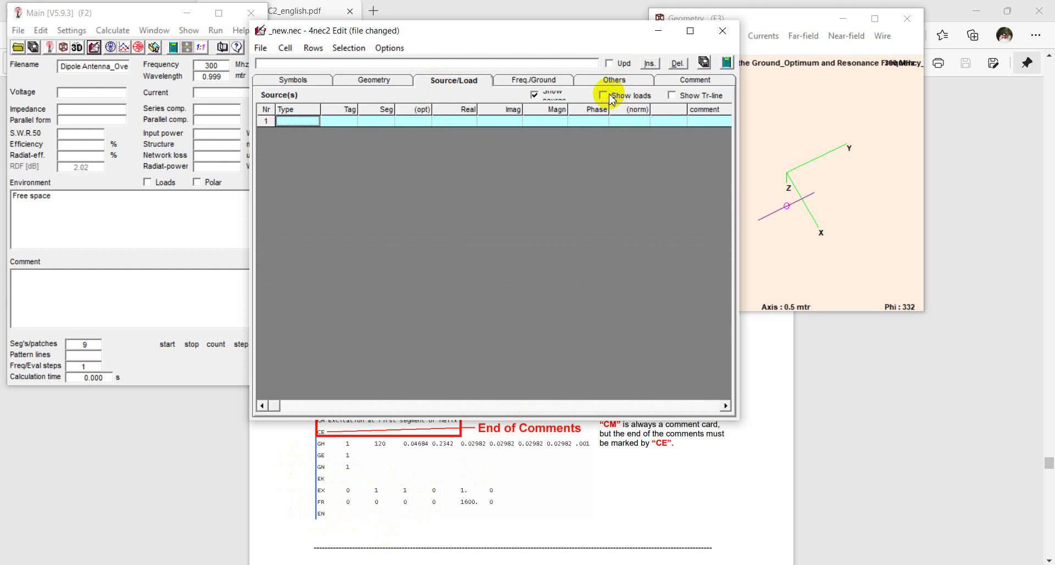
pyautogui.click(310, 122)
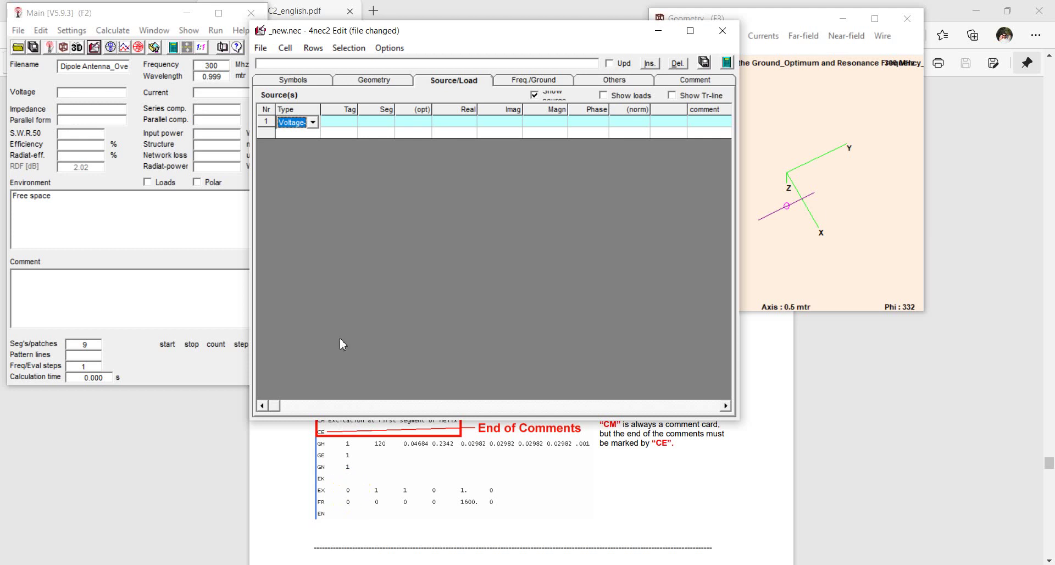
pyautogui.click(341, 122)
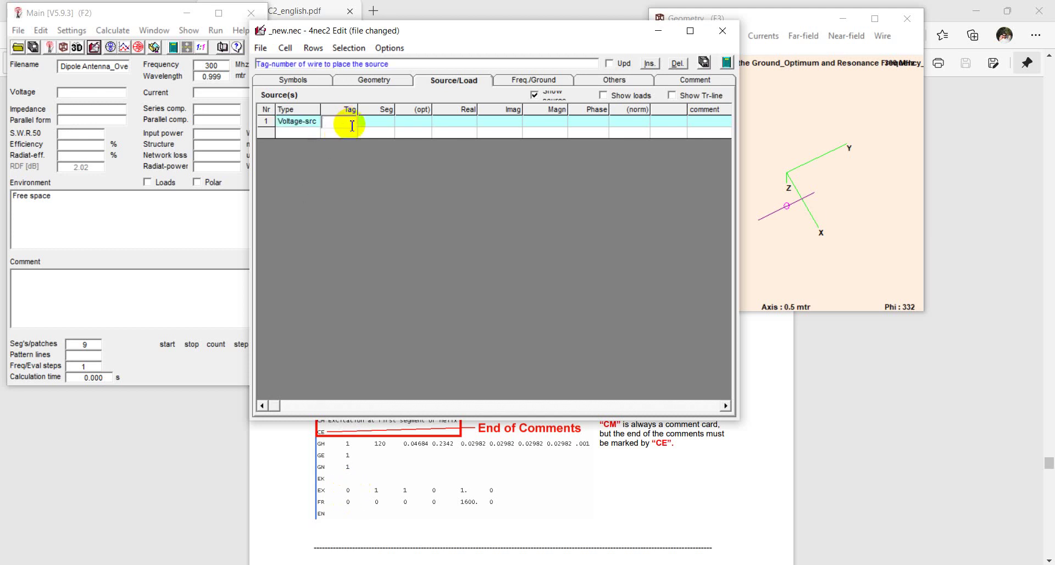
pyautogui.write('1')
pyautogui.press('Return')
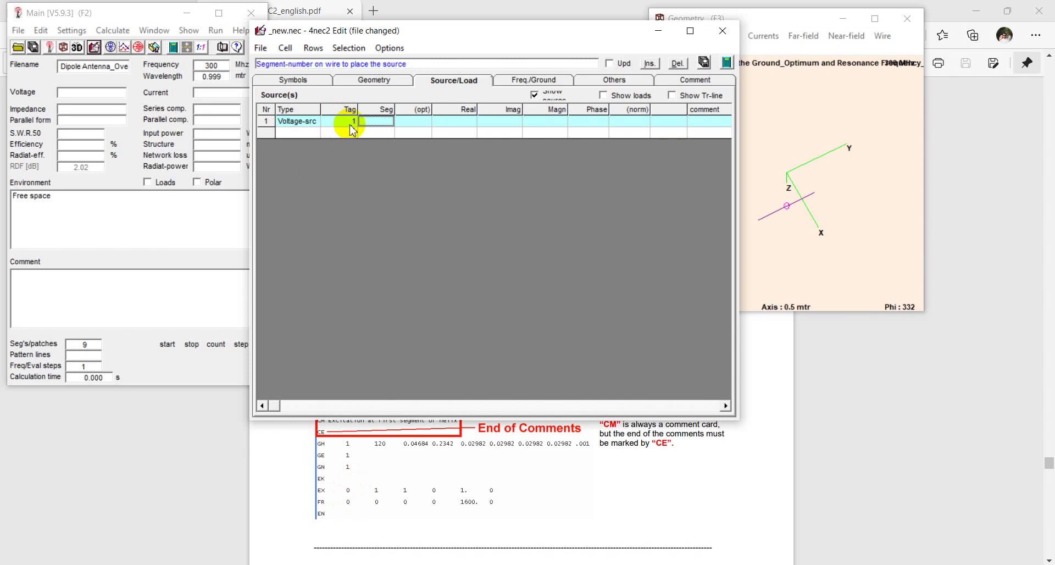
pyautogui.write('1')
pyautogui.press('Return')
pyautogui.write('00')
pyautogui.press('Return')
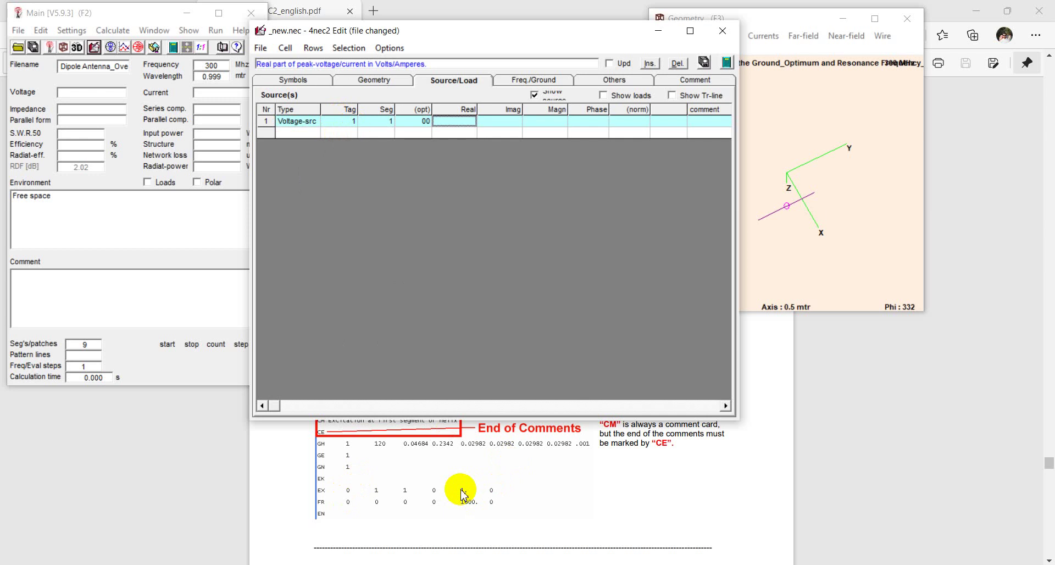
# - Set the voltage source's real part to 1 and its imaginary part to 0
pyautogui.write('1')
pyautogui.press('Return')
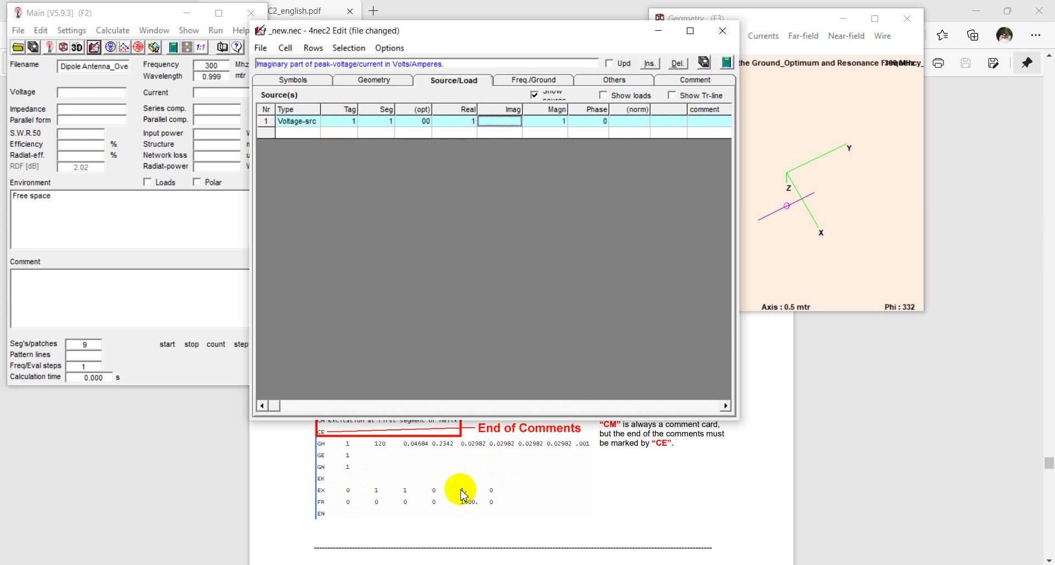
pyautogui.write('0')
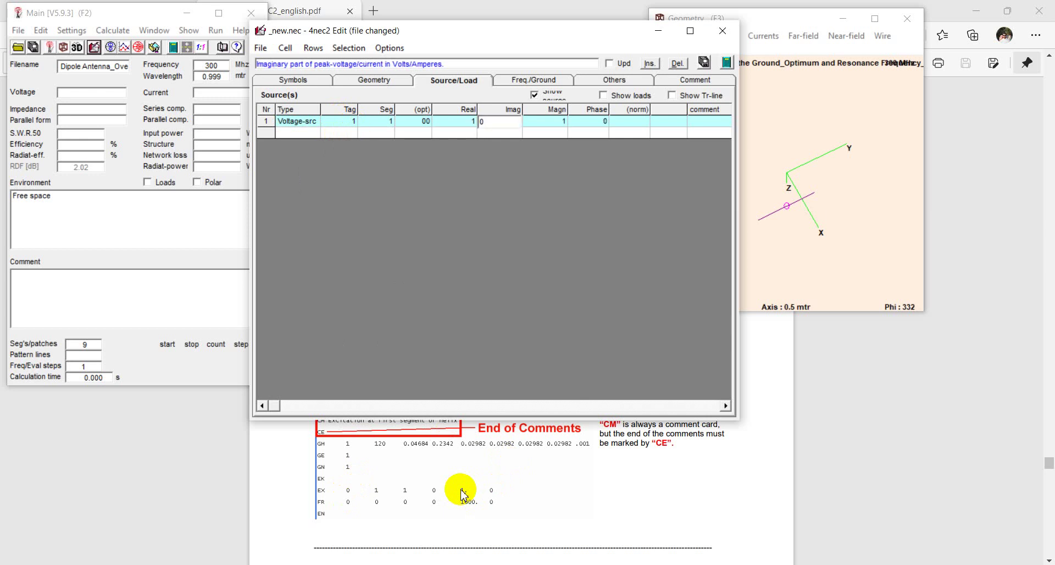
pyautogui.press('Return')
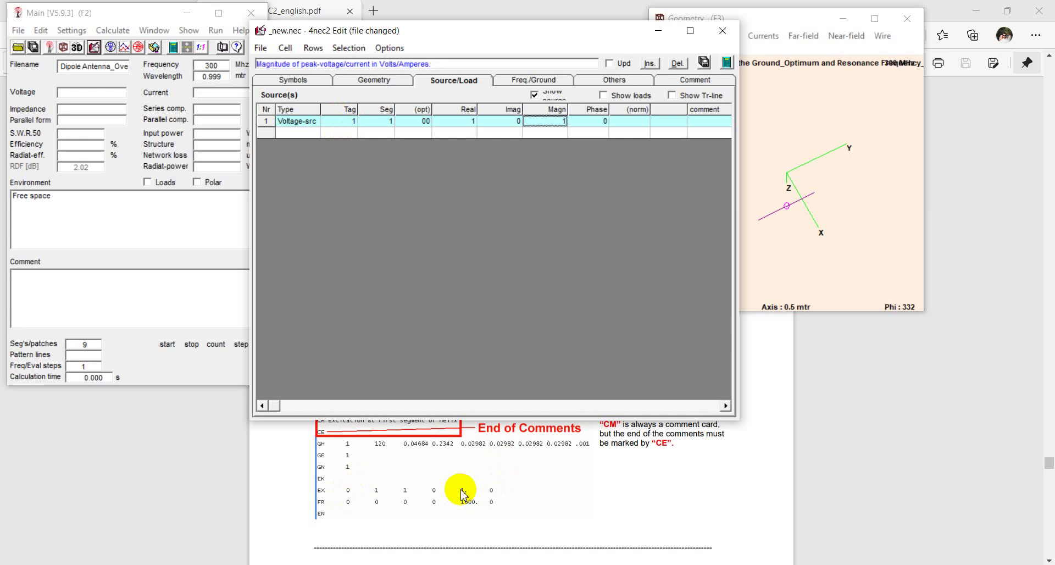
# - Set the antenna model's frequency to 1600 MHz
pyautogui.click(527, 80)
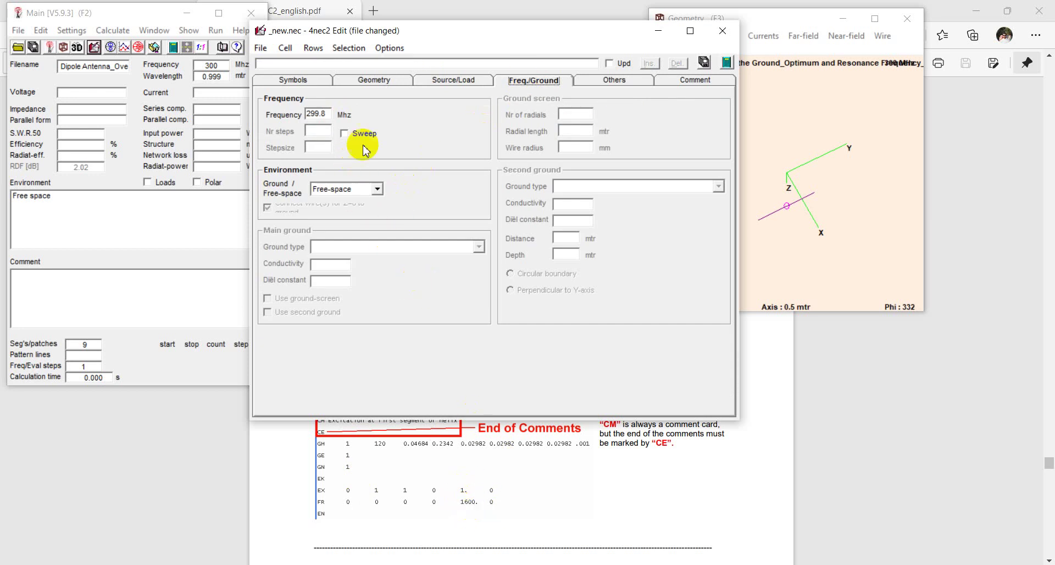
pyautogui.click(331, 113)
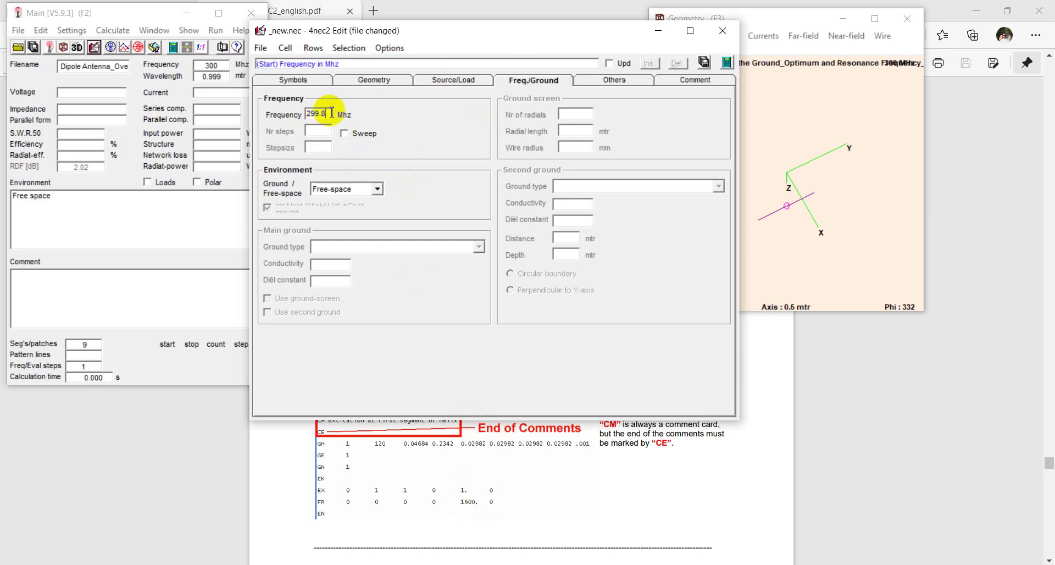
pyautogui.doubleClick(331, 113)
pyautogui.write('1600')
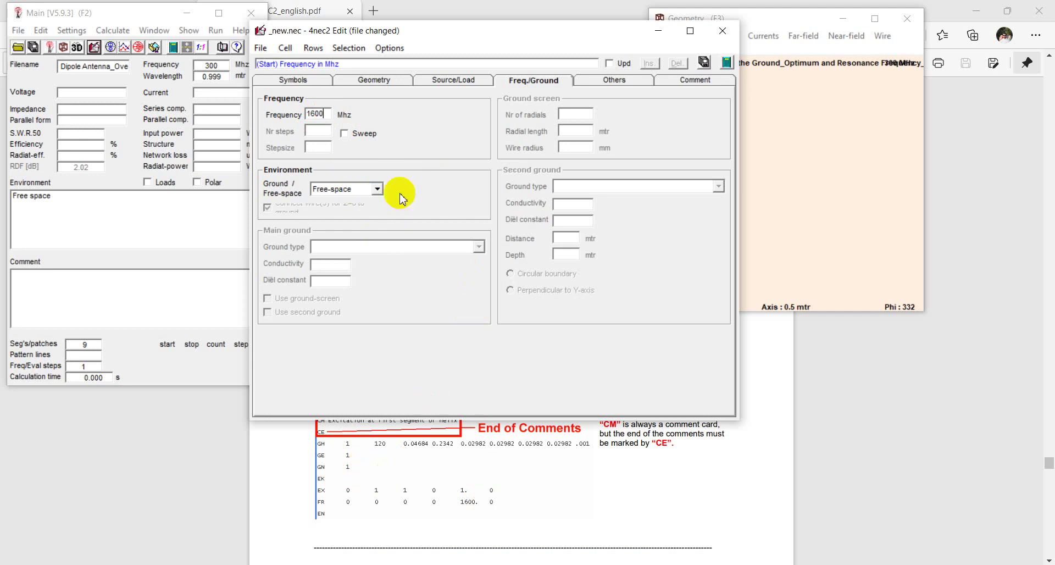
# - Set the environment to perfect ground, with wires at Z=0 connected to ground
pyautogui.click(377, 188)
pyautogui.click(342, 222)
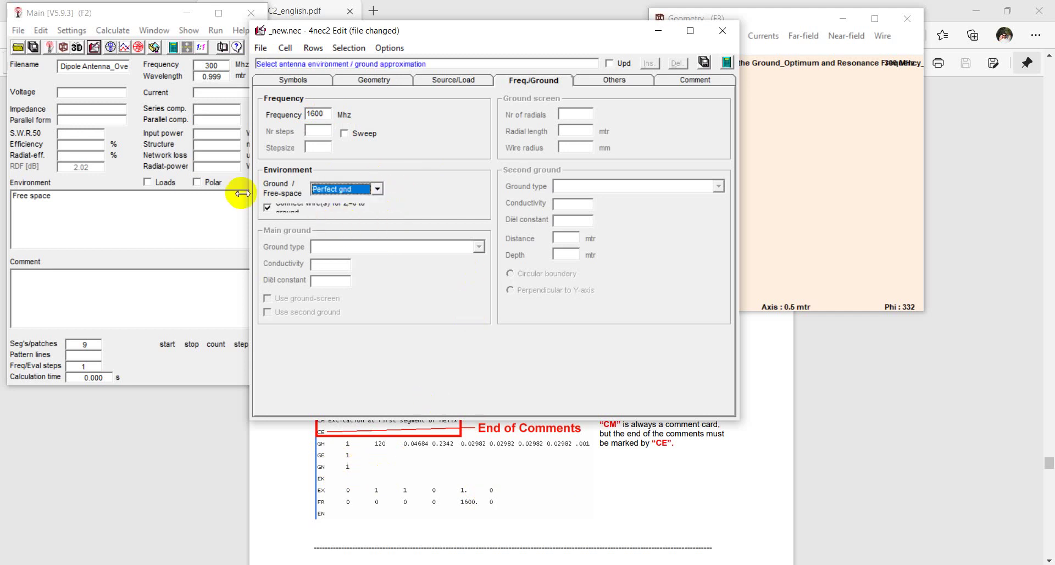
pyautogui.click(268, 207)
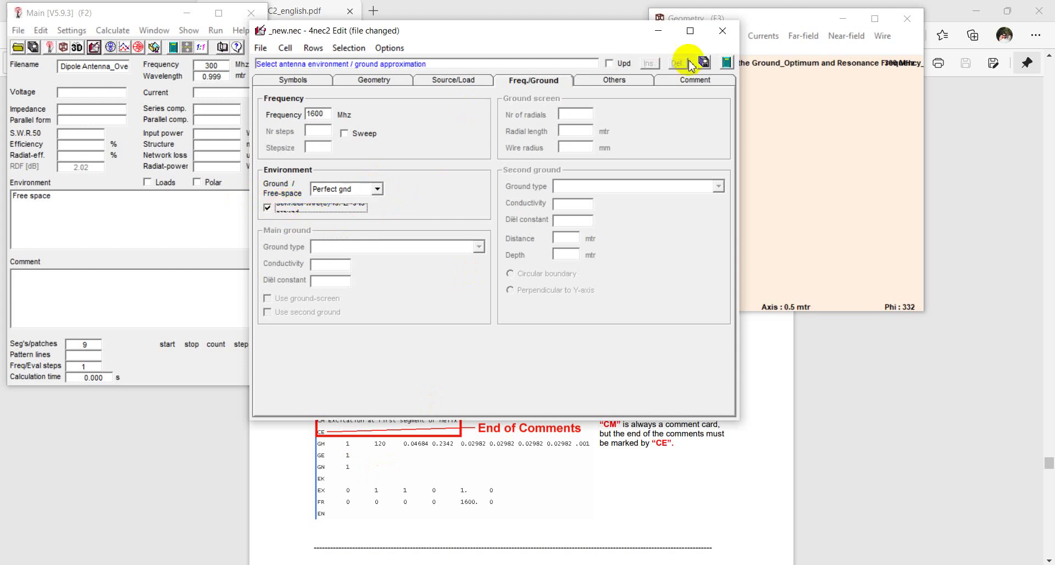
# - Save the model as "helix antenna" in the 4nec2 models folder
pyautogui.click(727, 65)
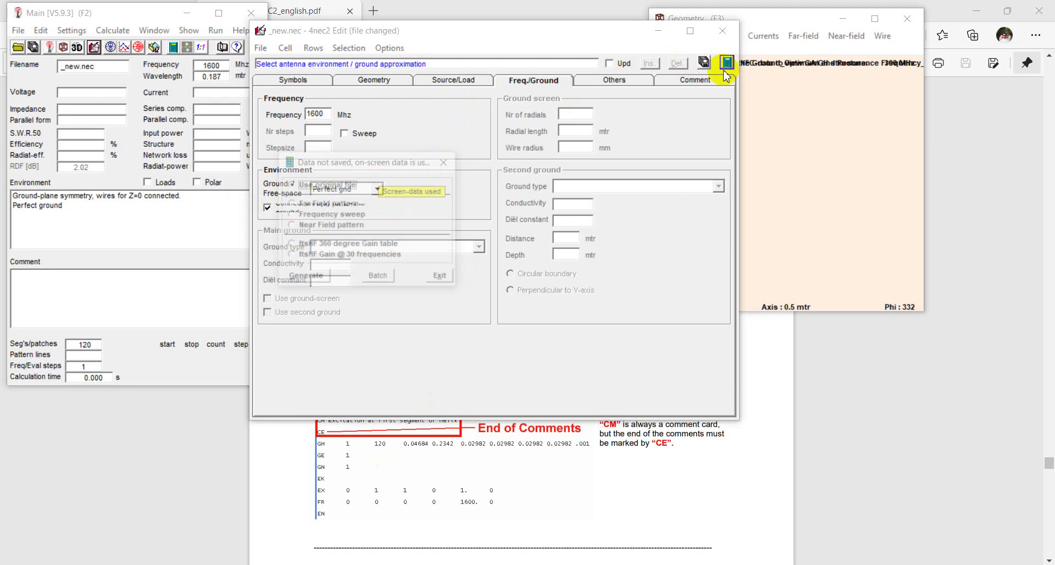
pyautogui.click(439, 278)
pyautogui.click(261, 48)
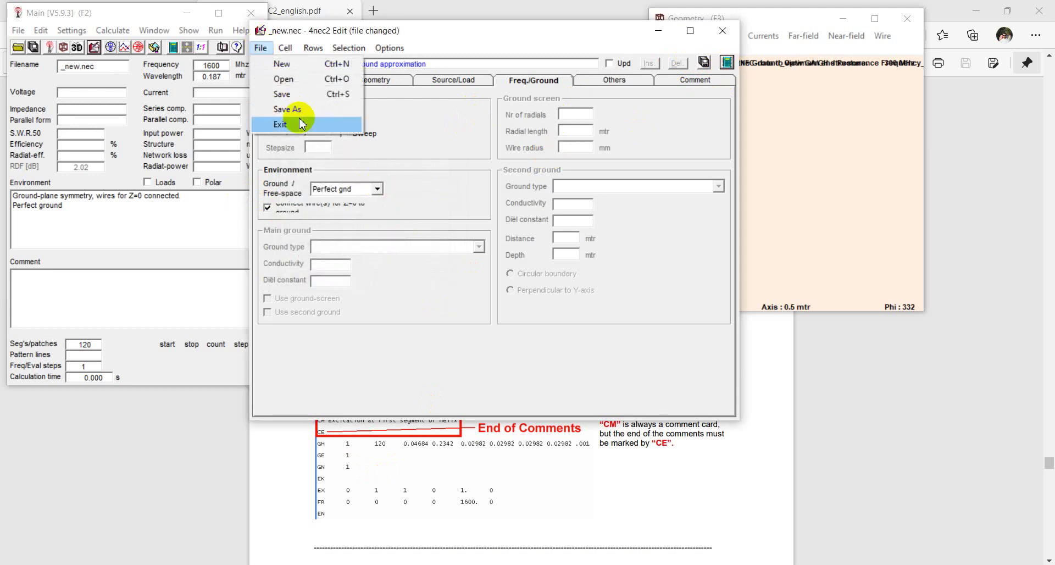
pyautogui.click(281, 109)
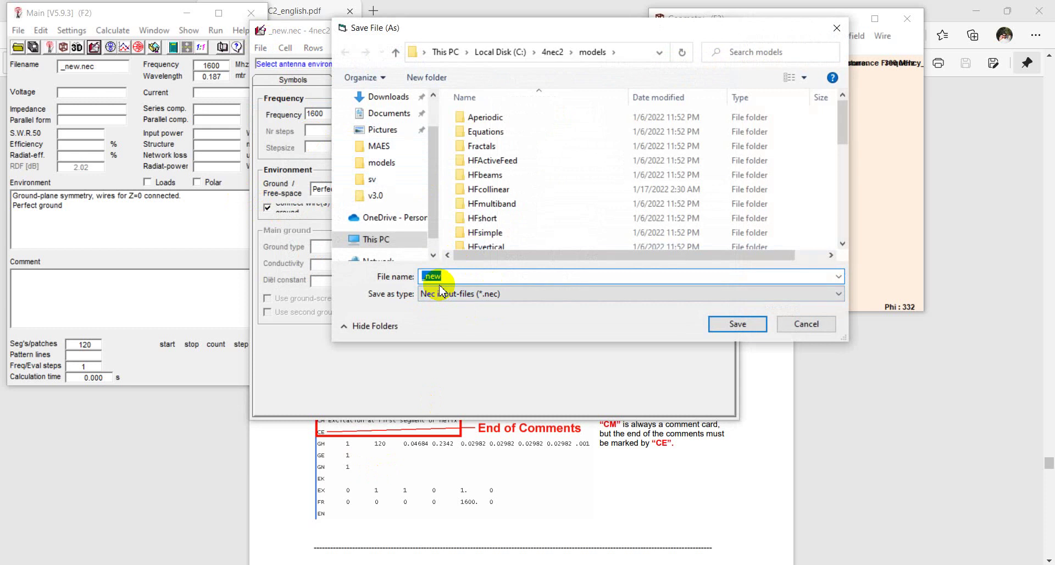
pyautogui.write('He')
pyautogui.write('lo')
pyautogui.scroll(2, 699, 506)
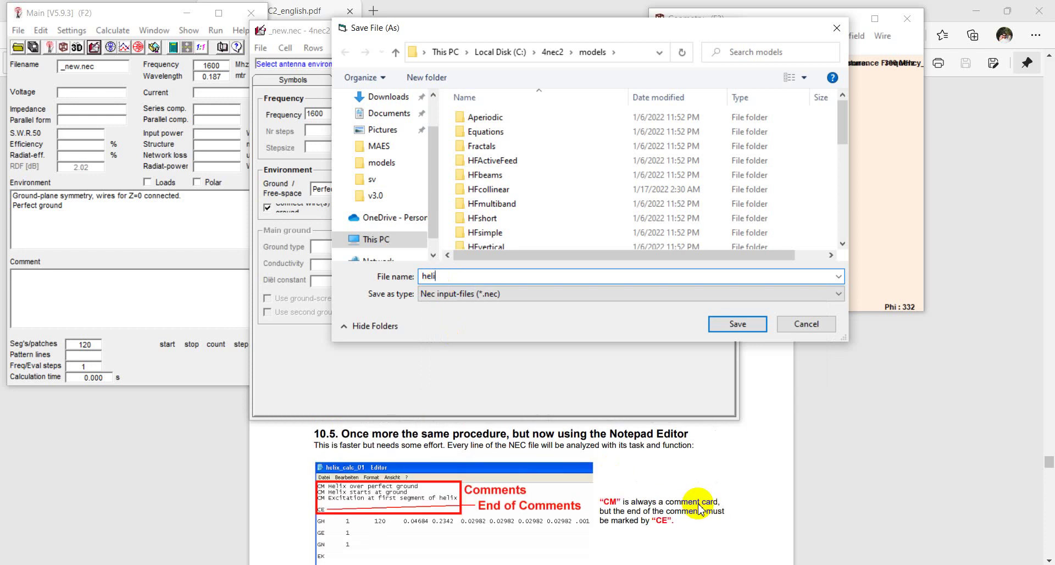
pyautogui.scroll(-4, 703, 506)
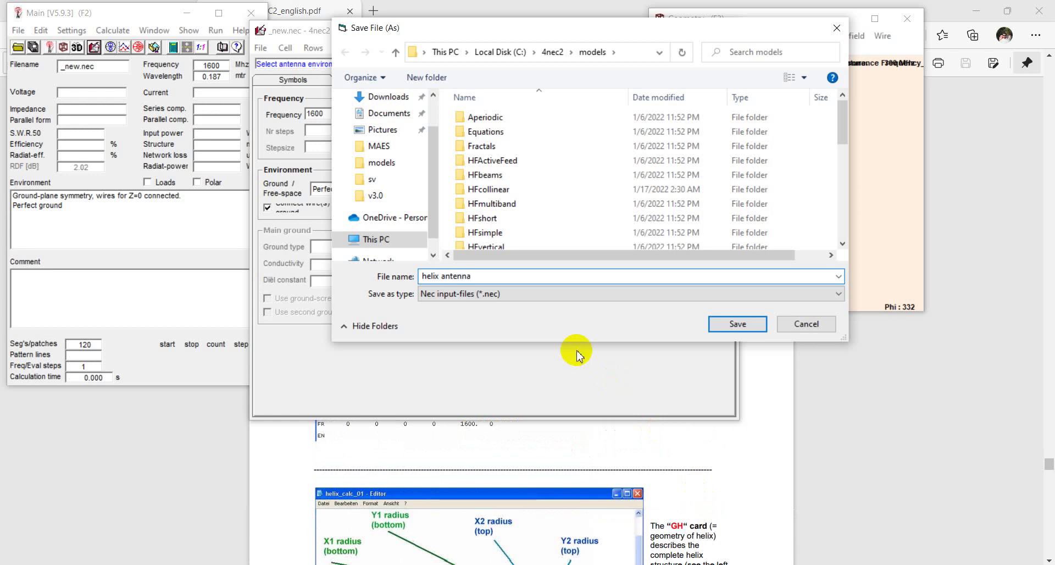
pyautogui.press('Return')
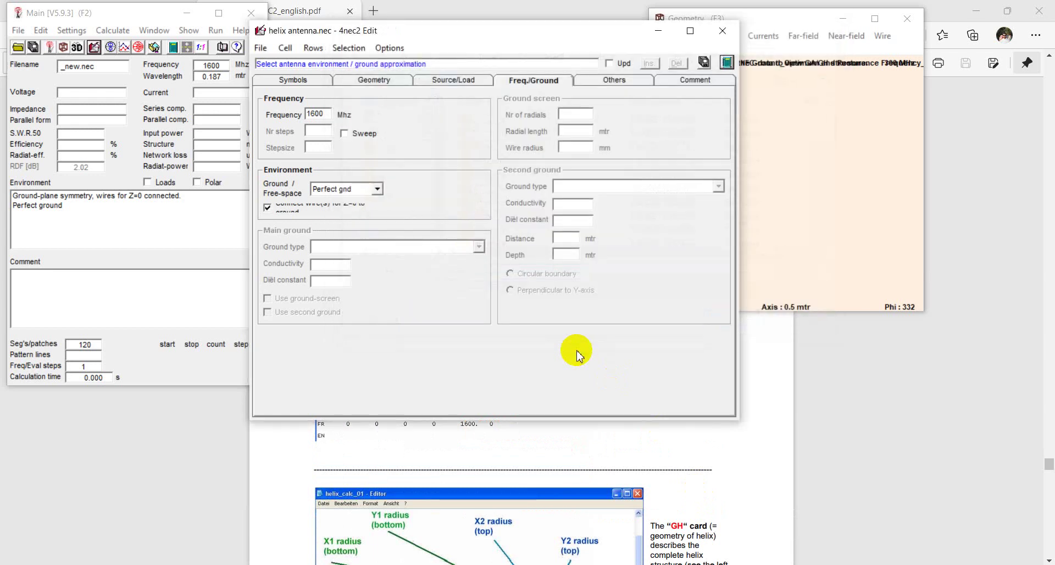
# - Generate the helix antenna's full far-field pattern at 1600 MHz with a 5-degree resolution
pyautogui.click(728, 62)
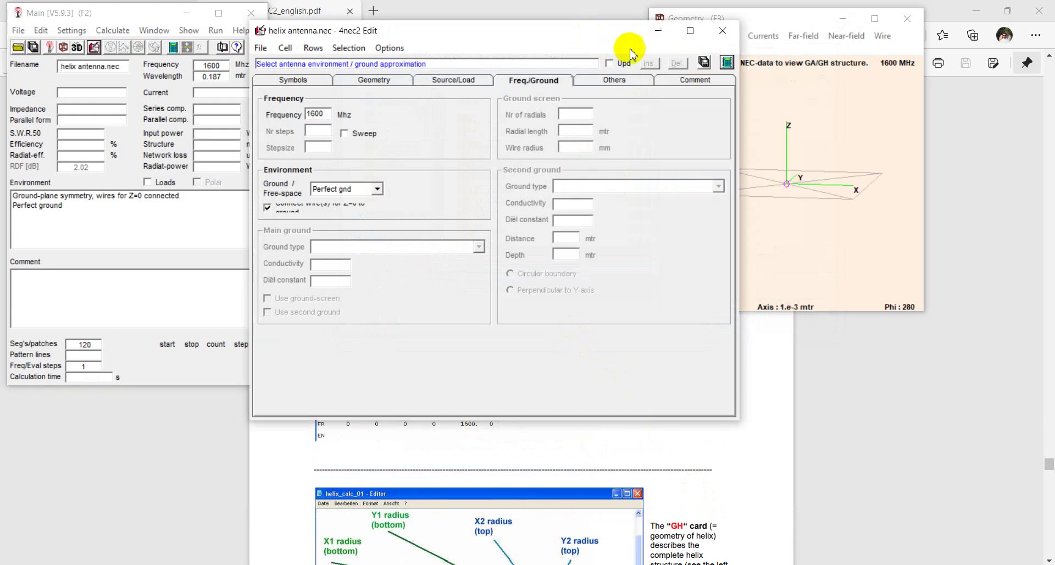
pyautogui.click(726, 62)
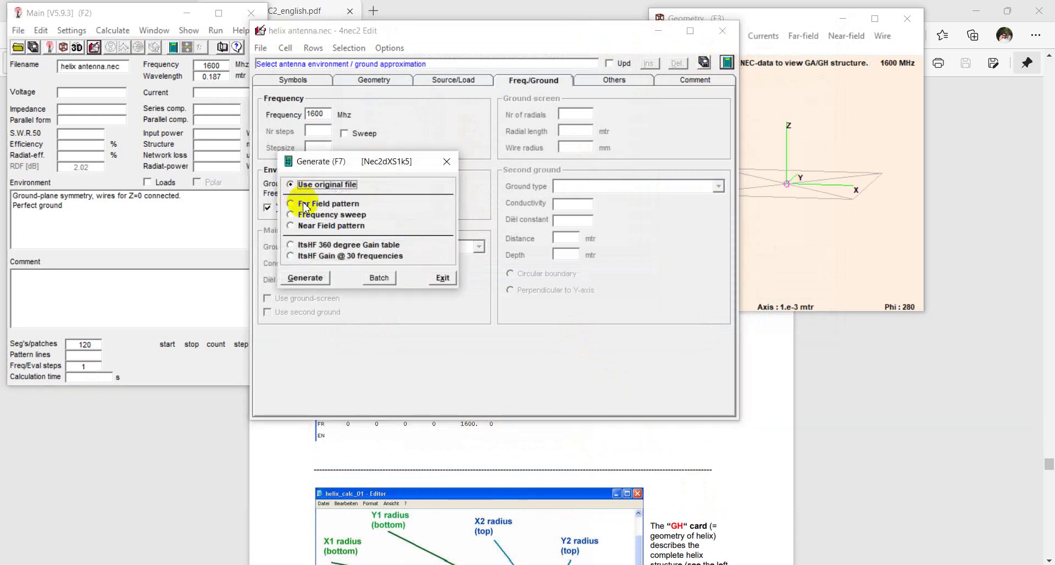
pyautogui.click(305, 206)
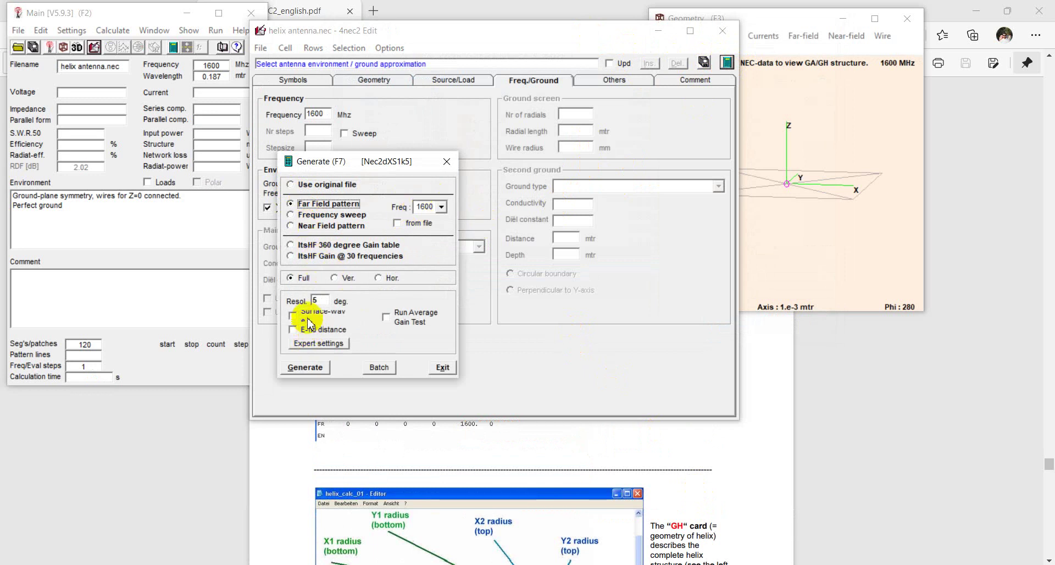
pyautogui.scroll(-10, 861, 495)
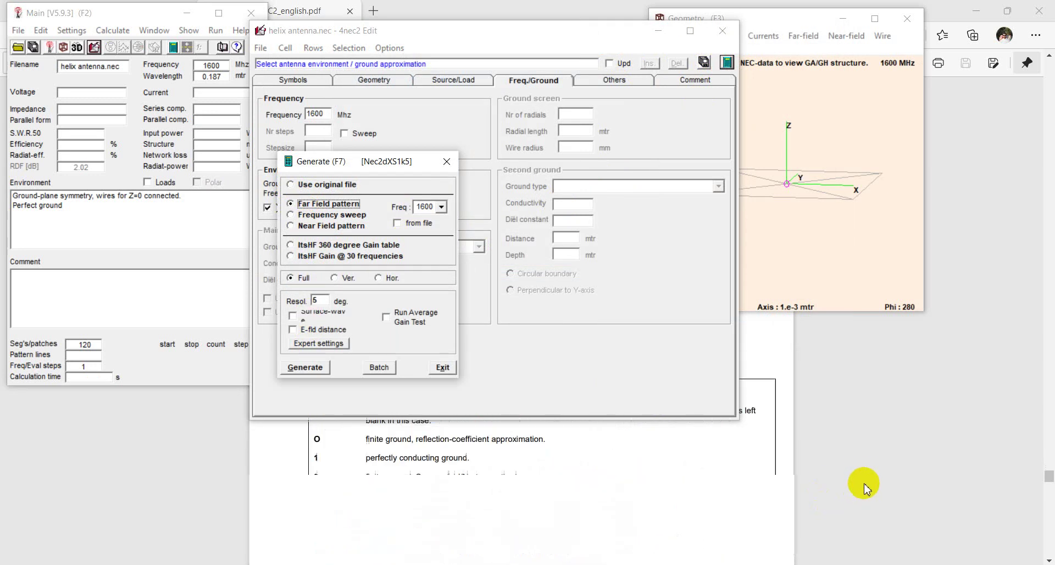
pyautogui.scroll(-10, 863, 489)
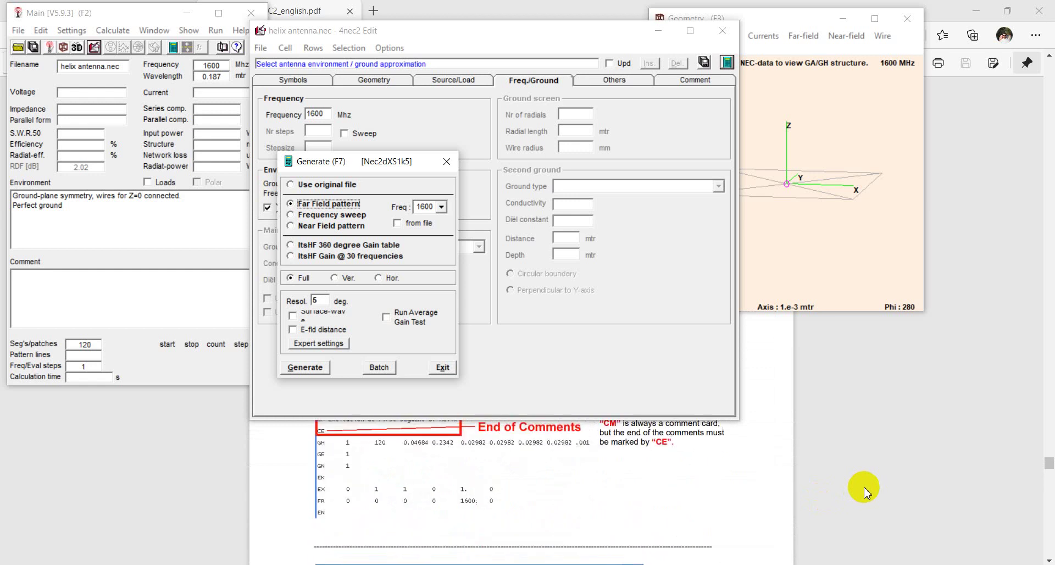
pyautogui.click(303, 369)
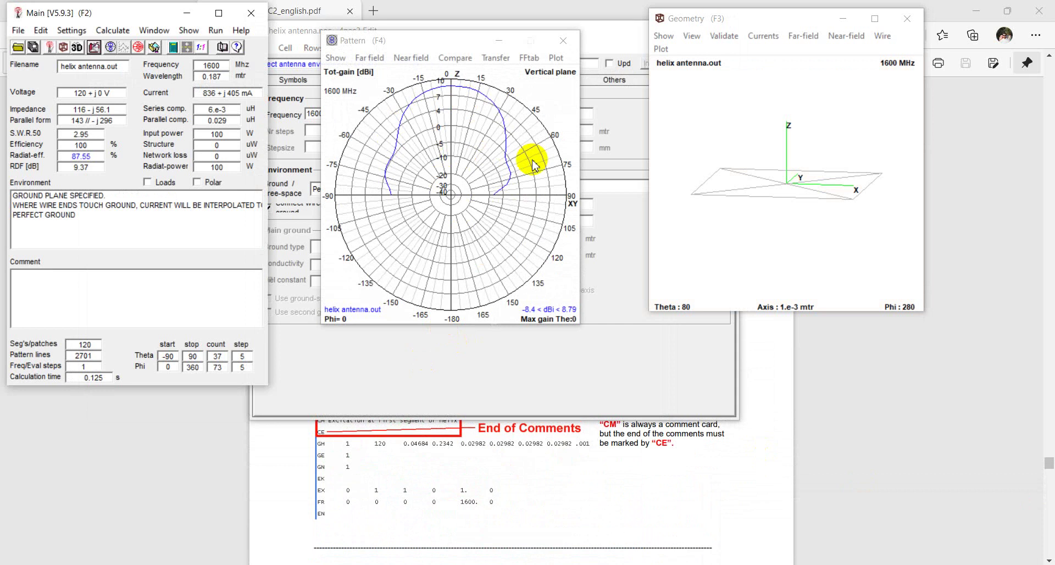
# - Switch to the PDF tutorial and review the NEC card explanations and the section 10.6 far-field simulation reference figures
pyautogui.click(755, 431)
pyautogui.scroll(-5, 759, 432)
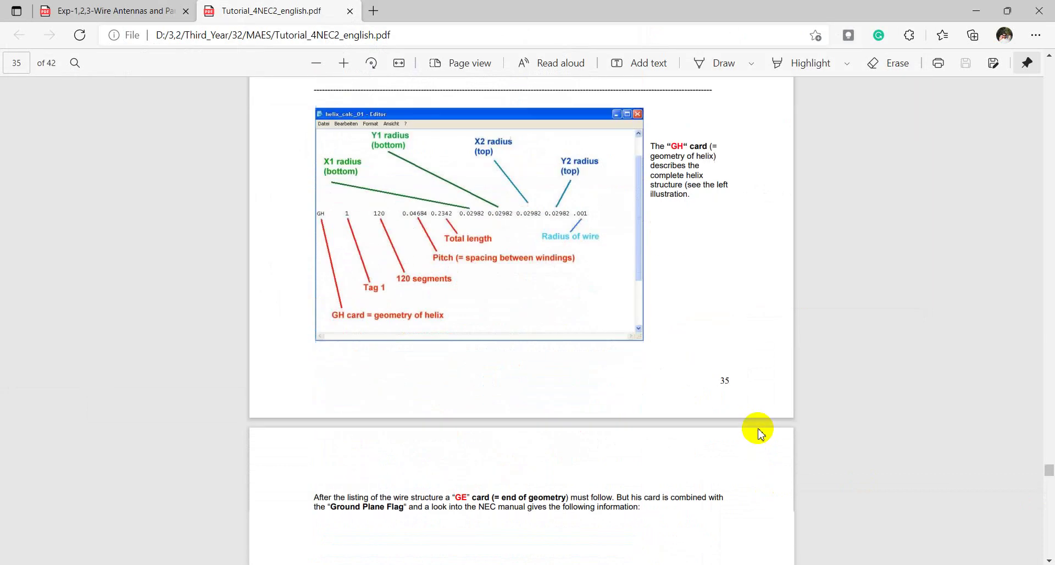
pyautogui.scroll(10, 763, 445)
pyautogui.scroll(-20, 766, 453)
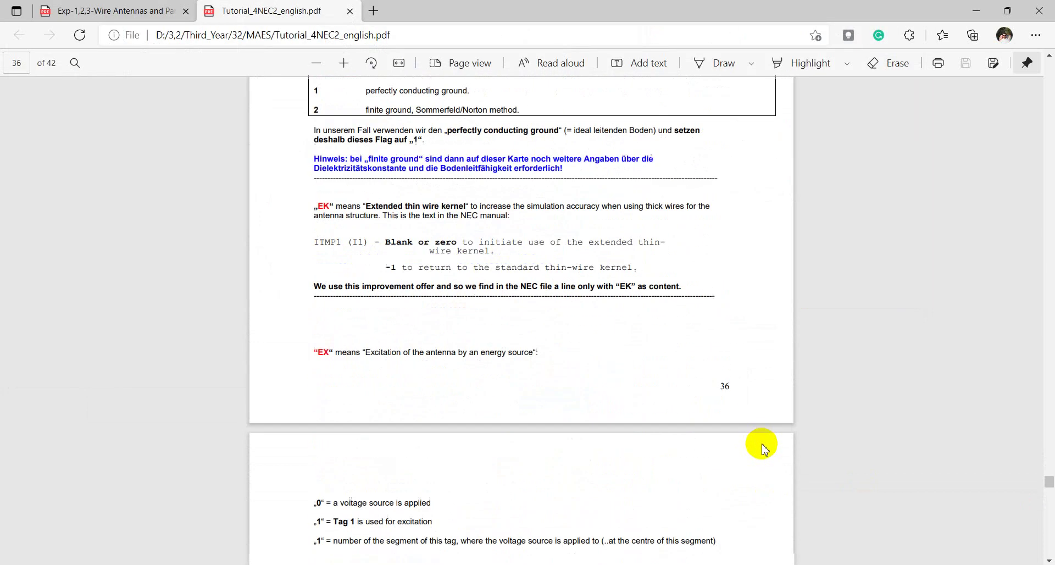
pyautogui.scroll(-5, 761, 450)
pyautogui.scroll(7, 487, 425)
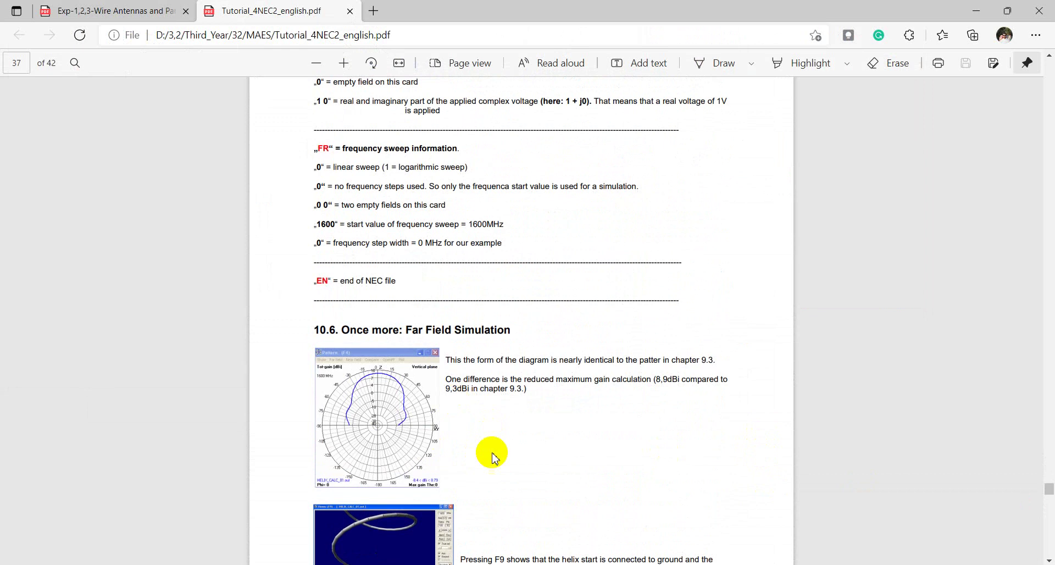
pyautogui.scroll(-2, 372, 429)
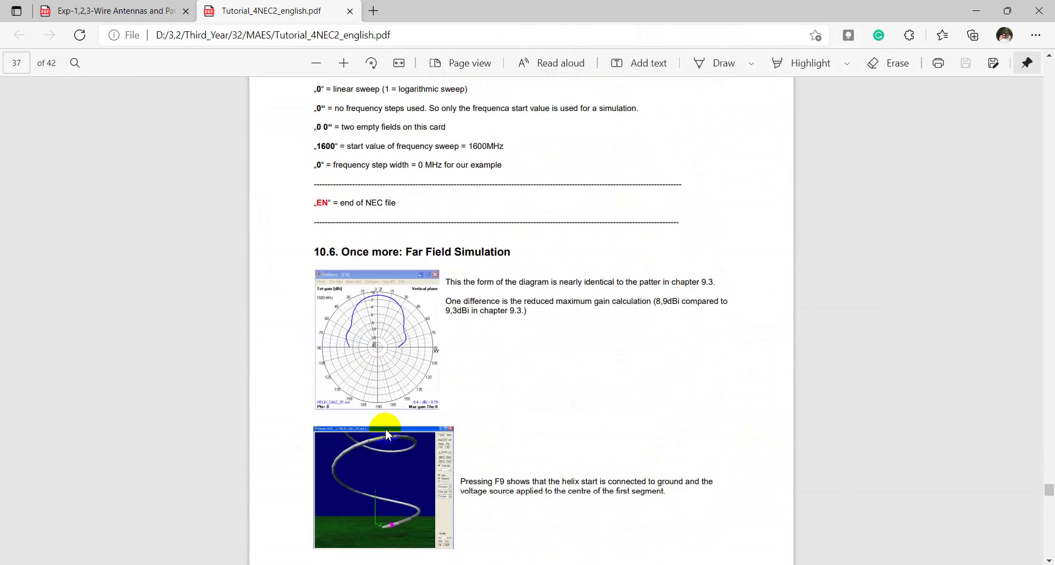
pyautogui.scroll(-4, 400, 470)
pyautogui.scroll(4, 464, 478)
pyautogui.scroll(-5, 476, 480)
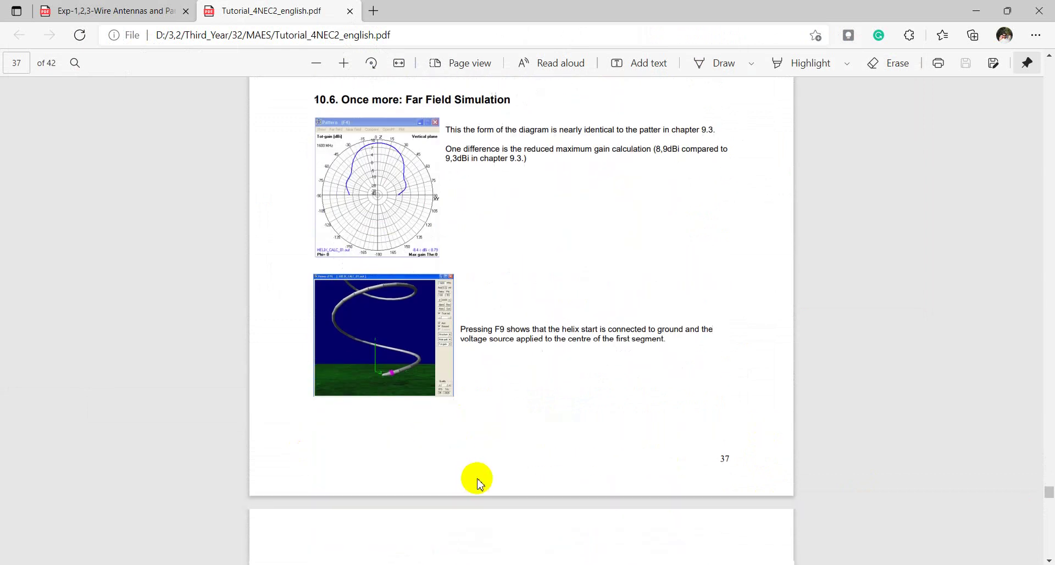
pyautogui.scroll(4, 487, 487)
# - Switch back to 4nec2 and compare the far-field pattern in the horizontal and vertical planes, finishing on the vertical plane
pyautogui.moveTo(423, 523)
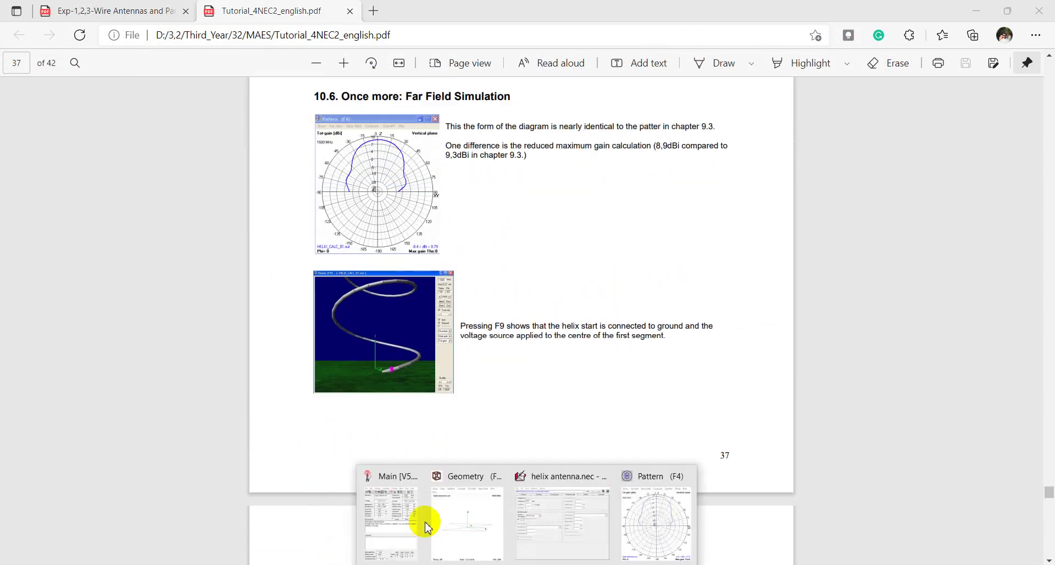
pyautogui.click(410, 494)
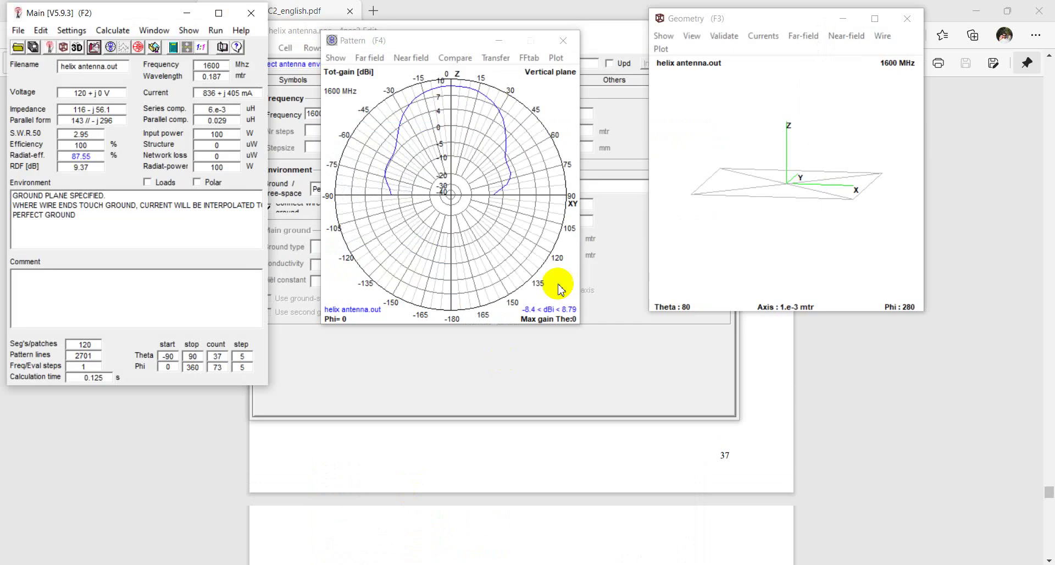
pyautogui.click(401, 40)
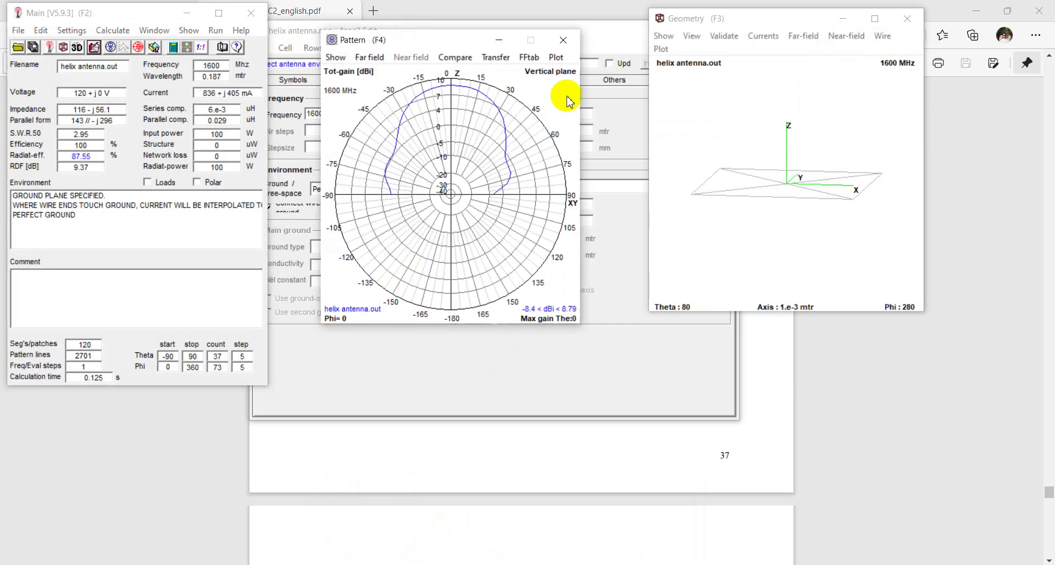
pyautogui.press('h')
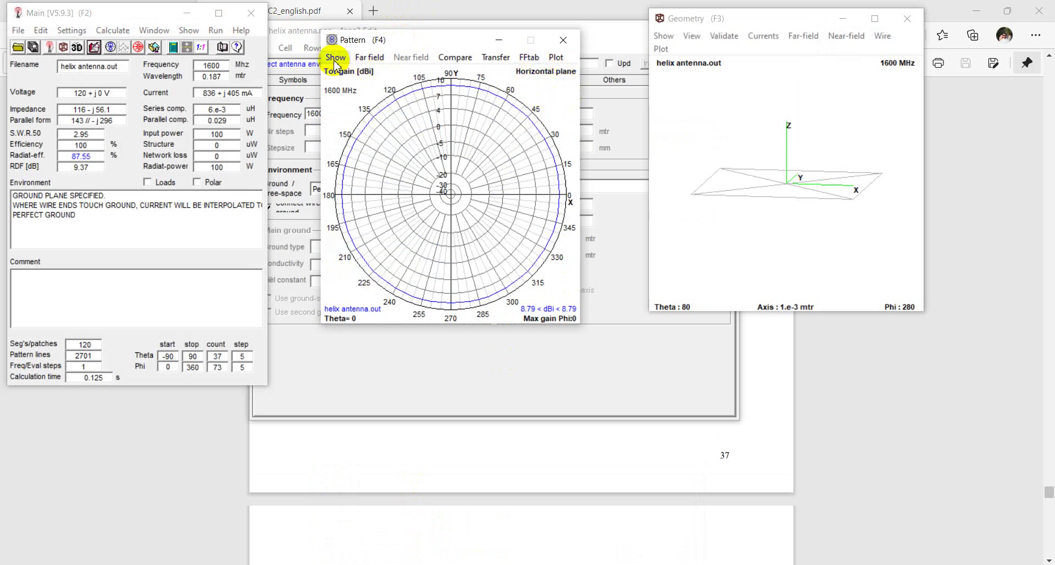
pyautogui.click(375, 58)
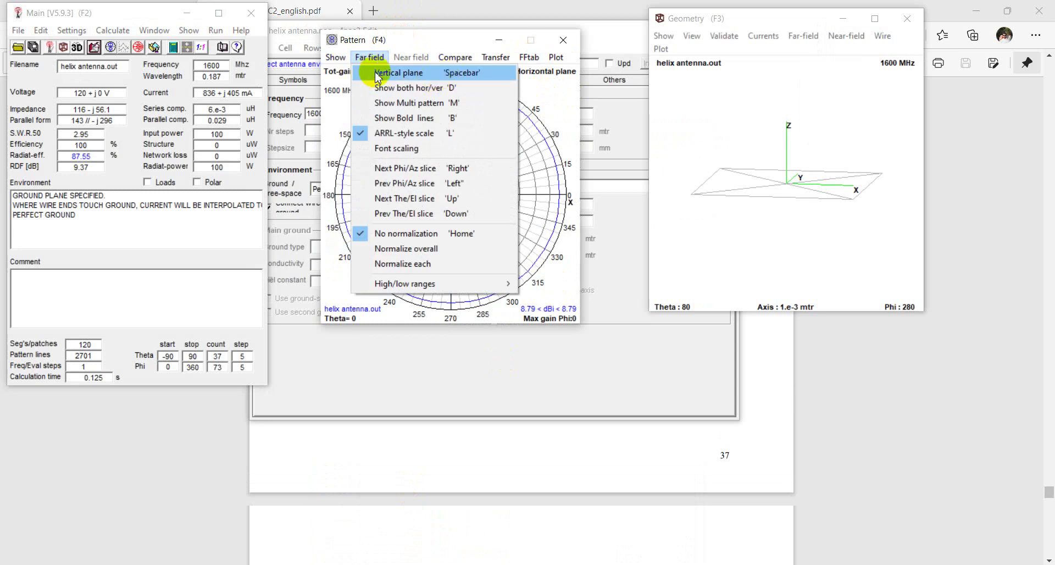
pyautogui.click(404, 73)
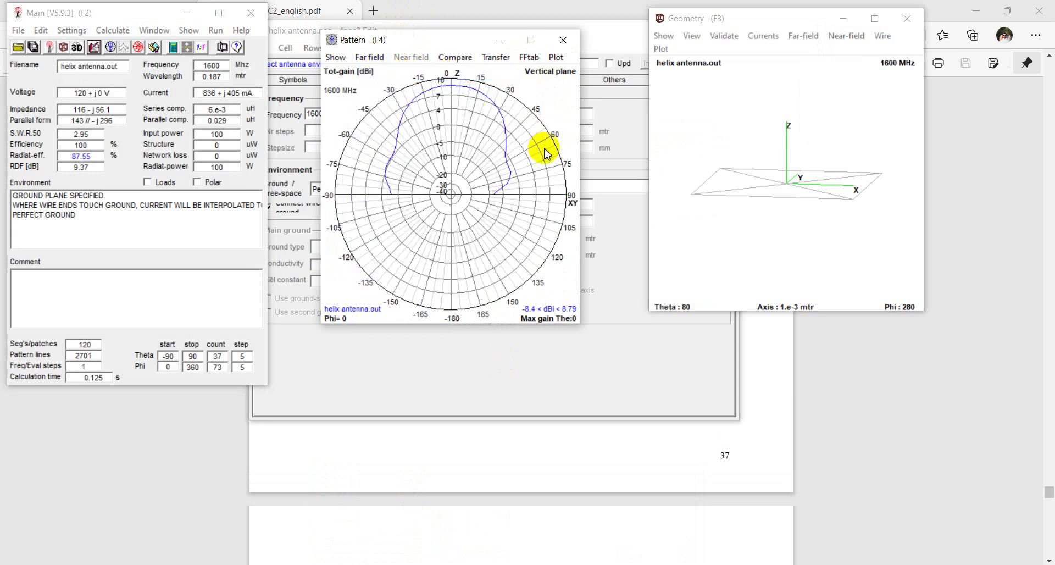
pyautogui.click(356, 56)
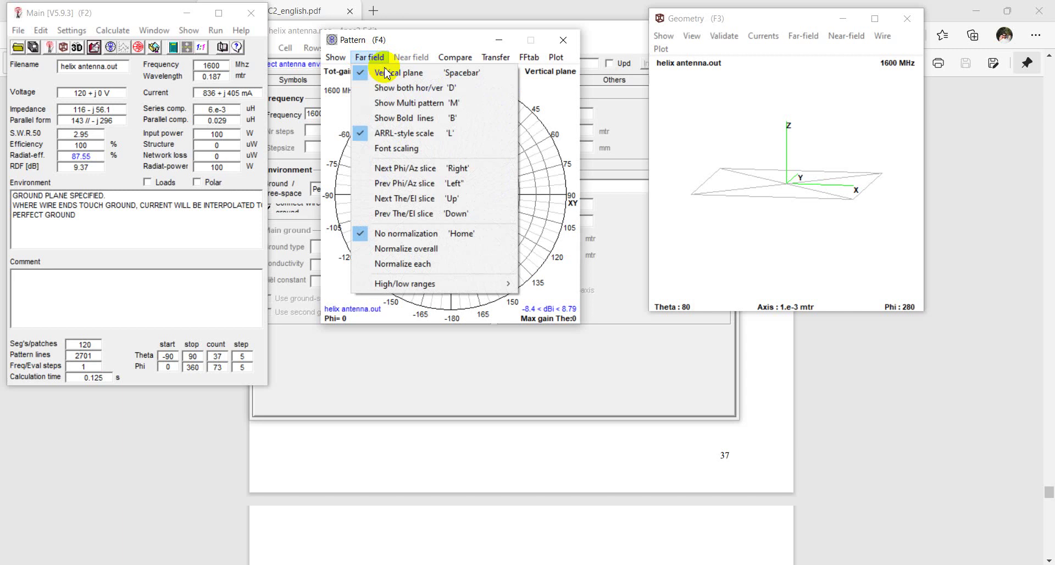
pyautogui.click(439, 74)
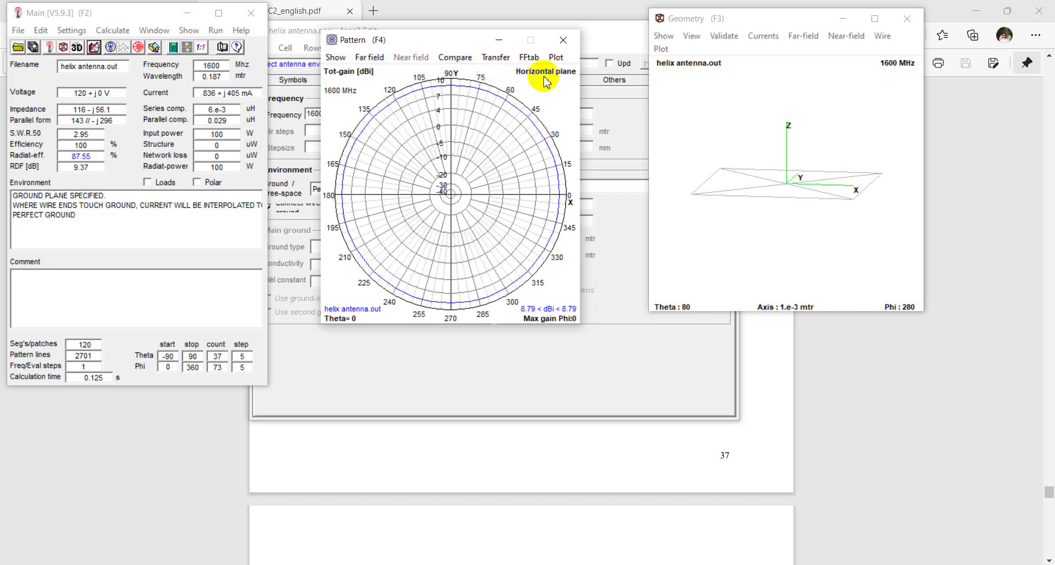
pyautogui.click(371, 57)
pyautogui.click(434, 73)
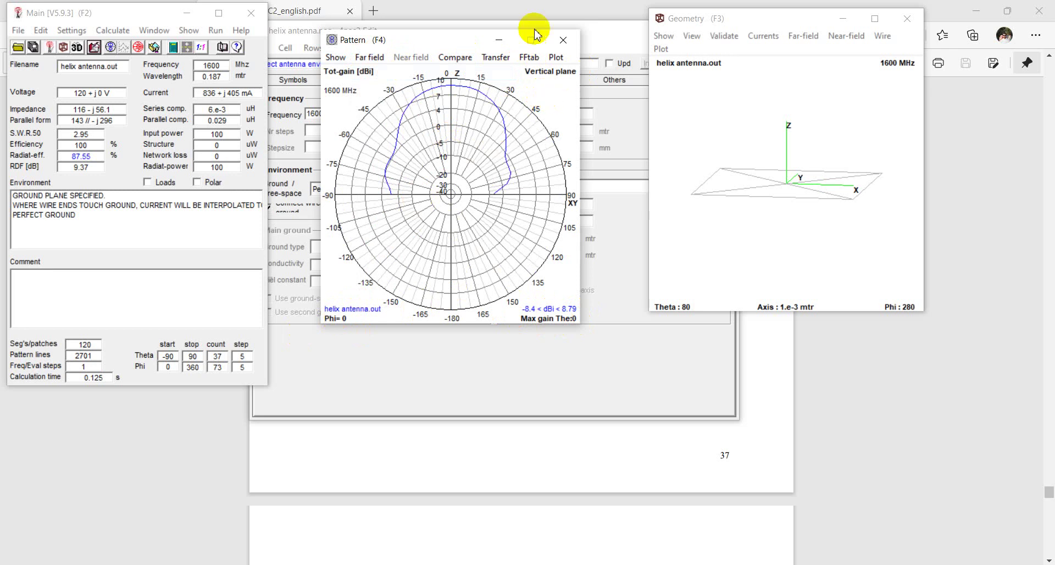
# - Rotate the antenna geometry view, and open the helix in the 3D viewer to inspect its structure from another angle
pyautogui.click(773, 197)
pyautogui.moveTo(773, 197); pyautogui.dragTo(812, 202)
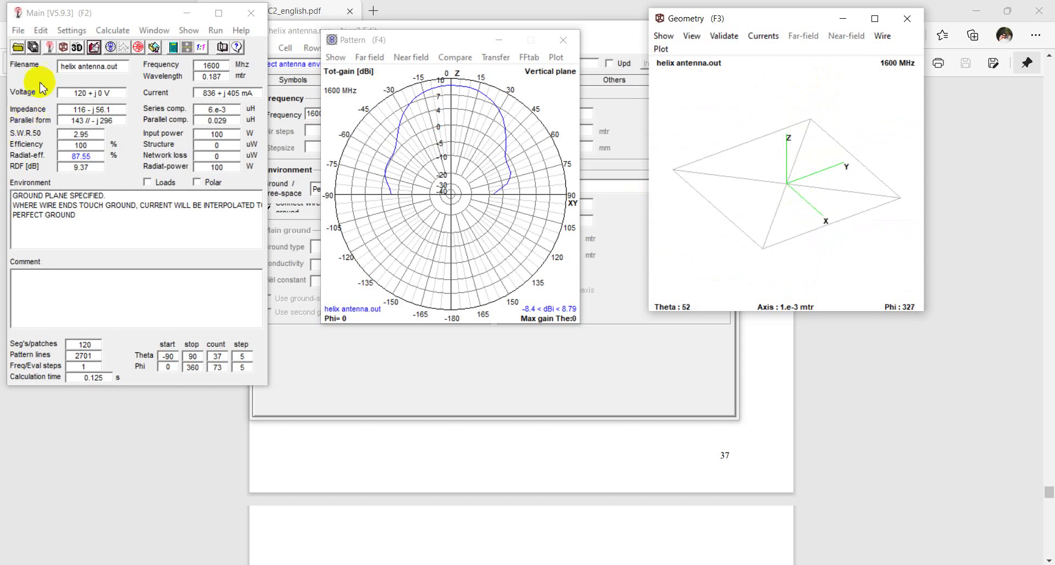
pyautogui.click(76, 49)
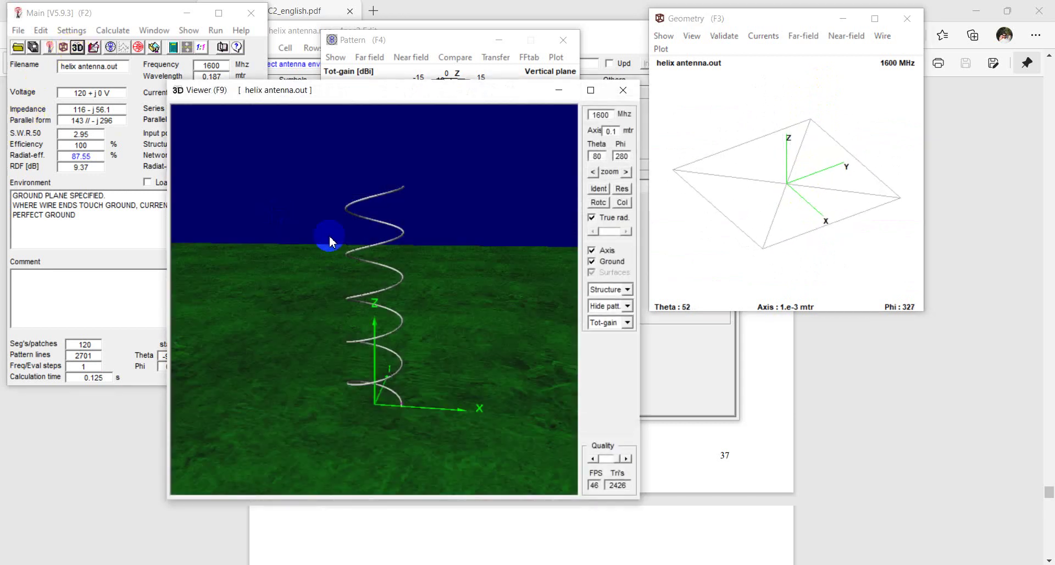
pyautogui.moveTo(377, 263); pyautogui.dragTo(522, 294)
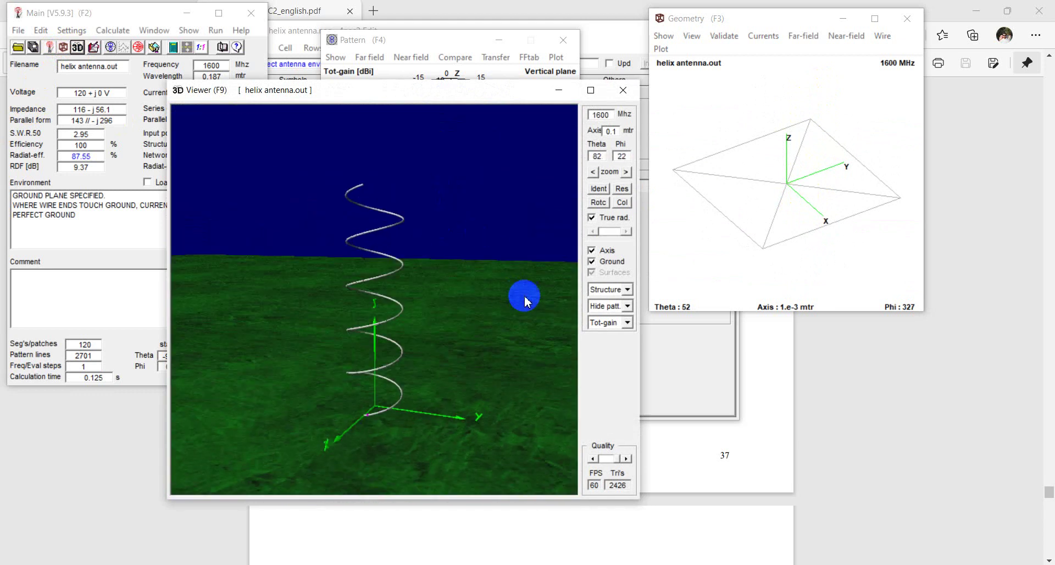
# - Show the multi-color 3D gain pattern around the helix, inspect it from the side and above, and close the 3D viewer
pyautogui.click(612, 306)
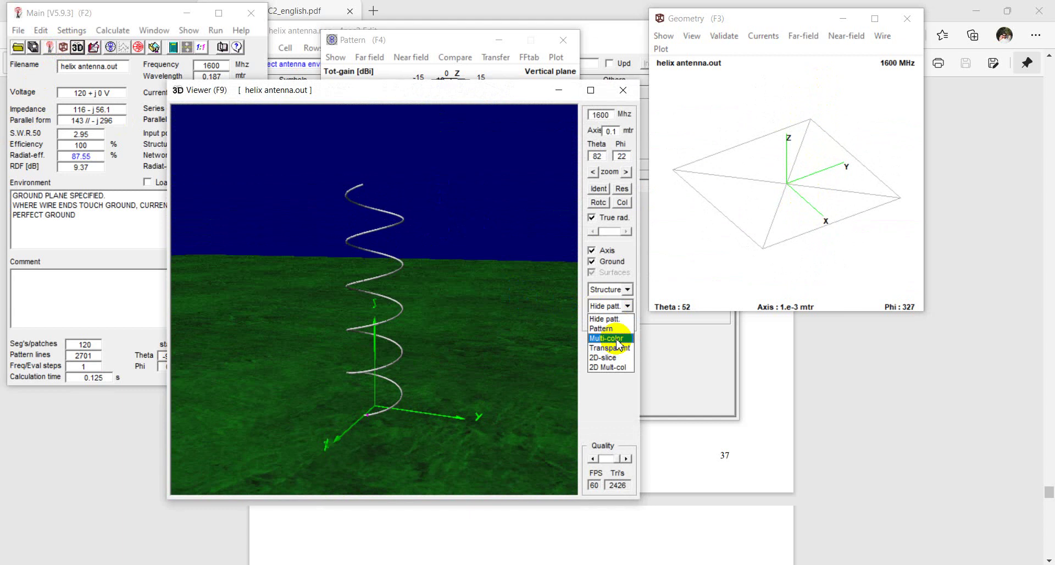
pyautogui.click(618, 338)
pyautogui.moveTo(400, 348); pyautogui.dragTo(398, 386)
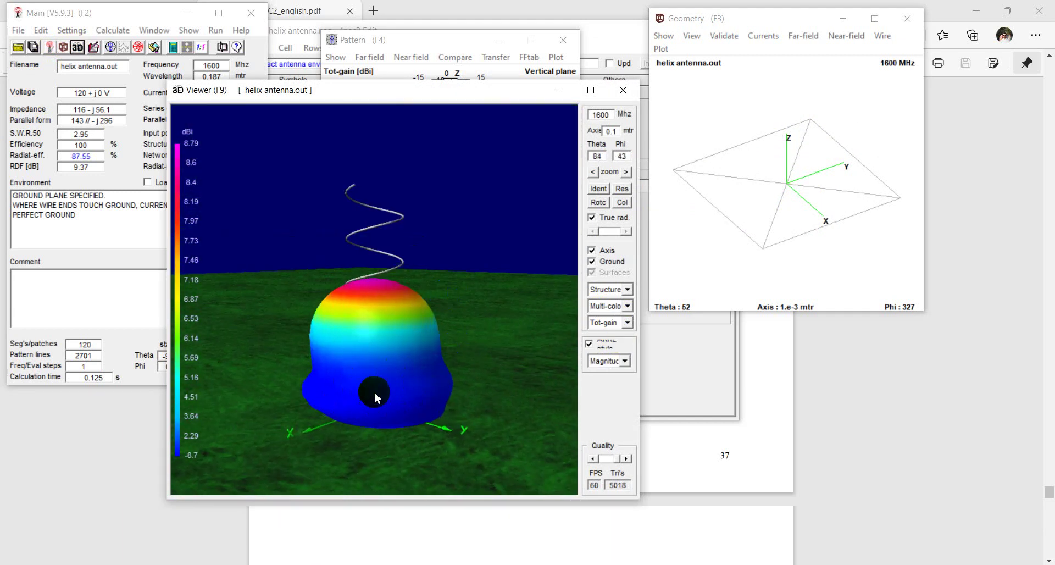
pyautogui.moveTo(476, 401); pyautogui.dragTo(313, 367)
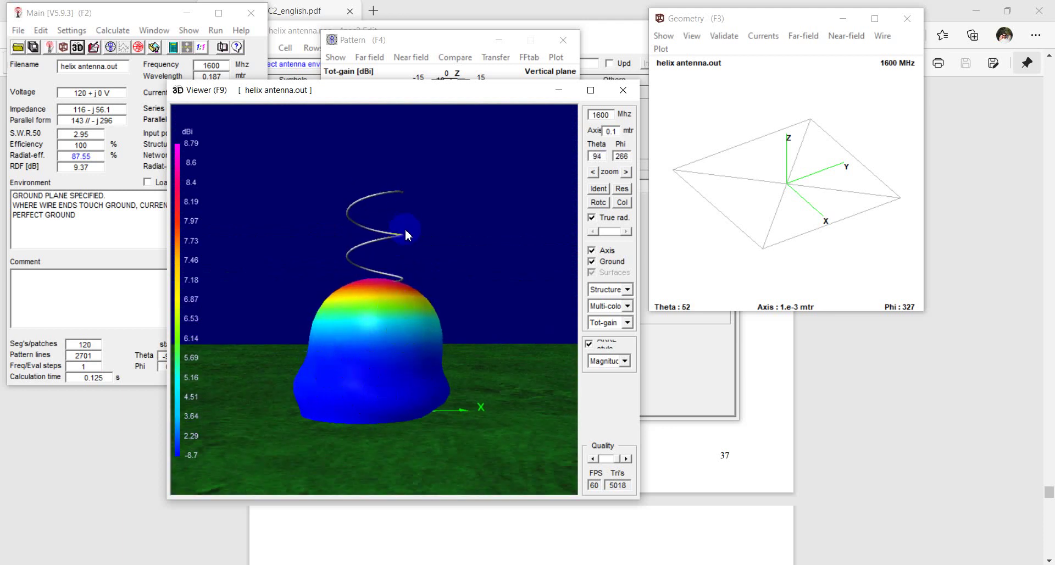
pyautogui.moveTo(408, 234); pyautogui.dragTo(400, 344)
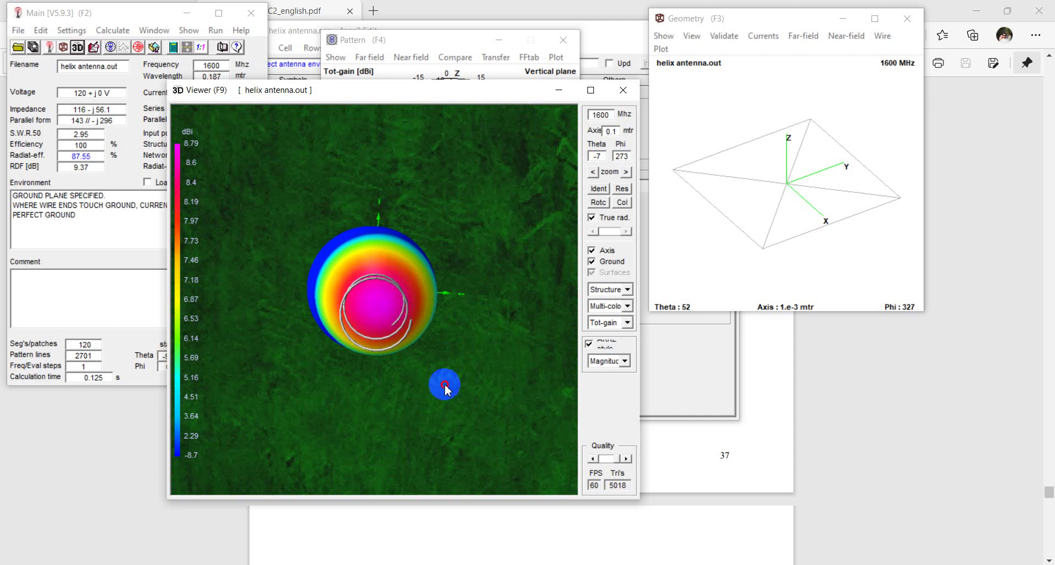
pyautogui.moveTo(445, 387); pyautogui.dragTo(405, 277)
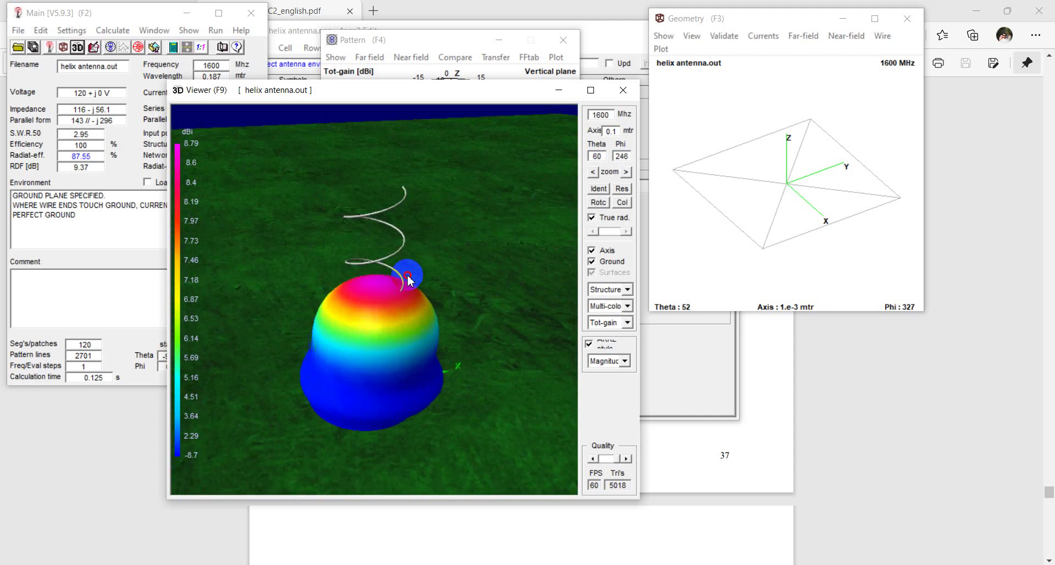
pyautogui.click(622, 90)
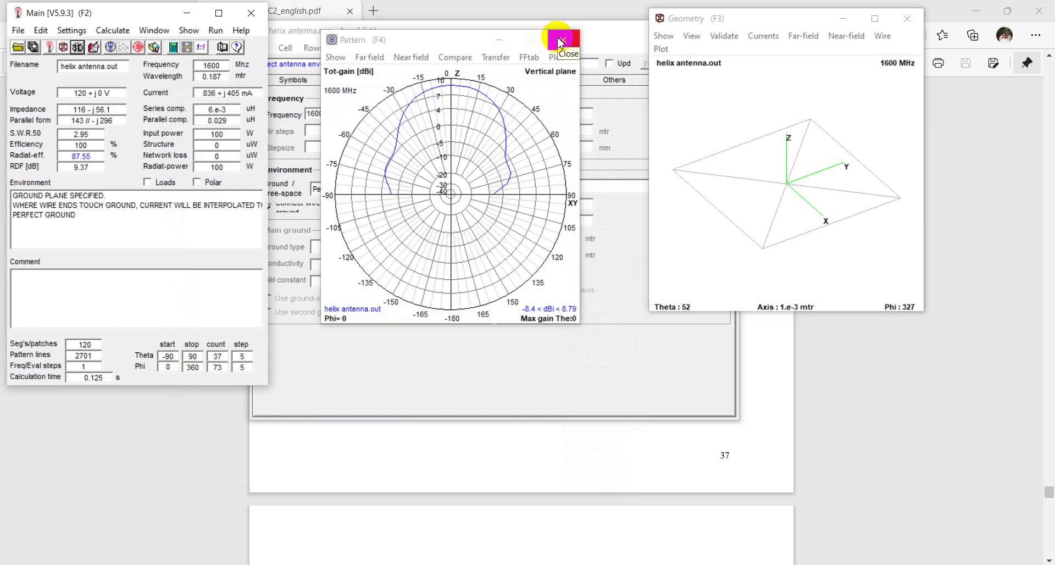
# - Switch to the PDF tutorial and check the end of section 10.6 and the start of the section 10.7 frequency sweep
pyautogui.click(849, 398)
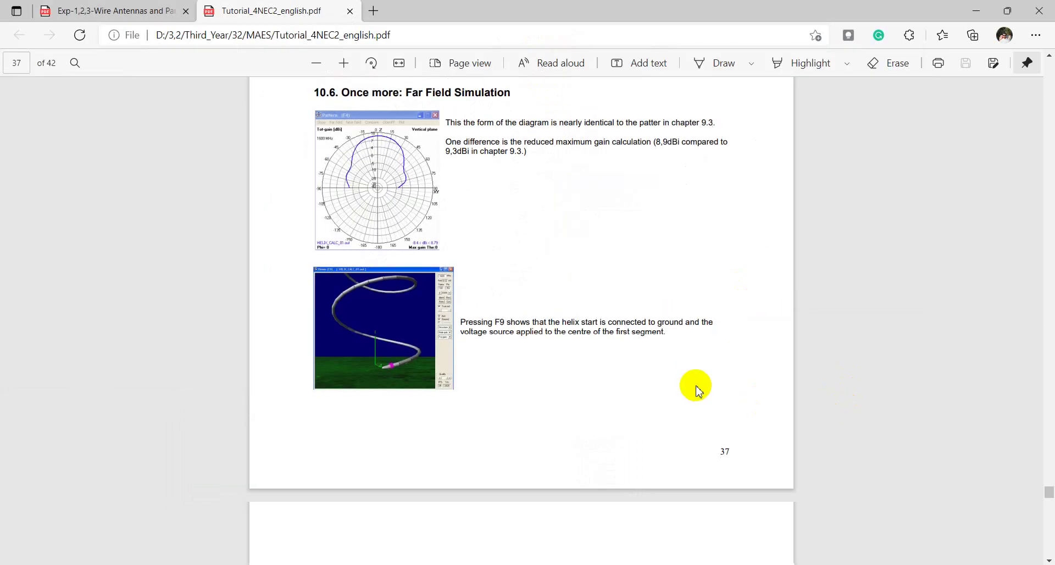
pyautogui.scroll(-5, 697, 387)
pyautogui.scroll(5, 696, 384)
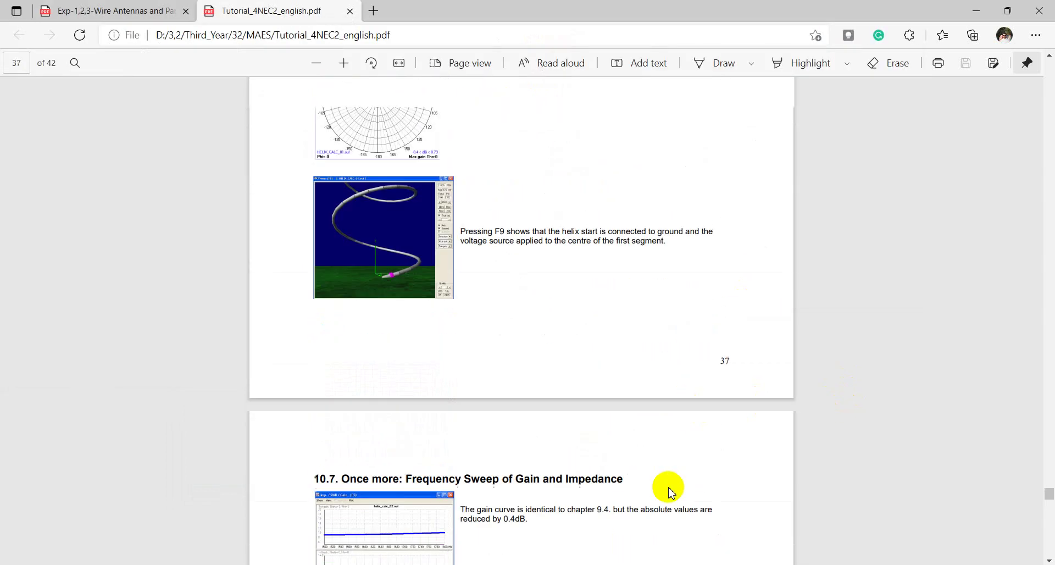
# - Switch back to 4nec2, calculate the helix's near-field E-field pattern with the preset ranges, and inspect the field at the antenna base
pyautogui.click(379, 519)
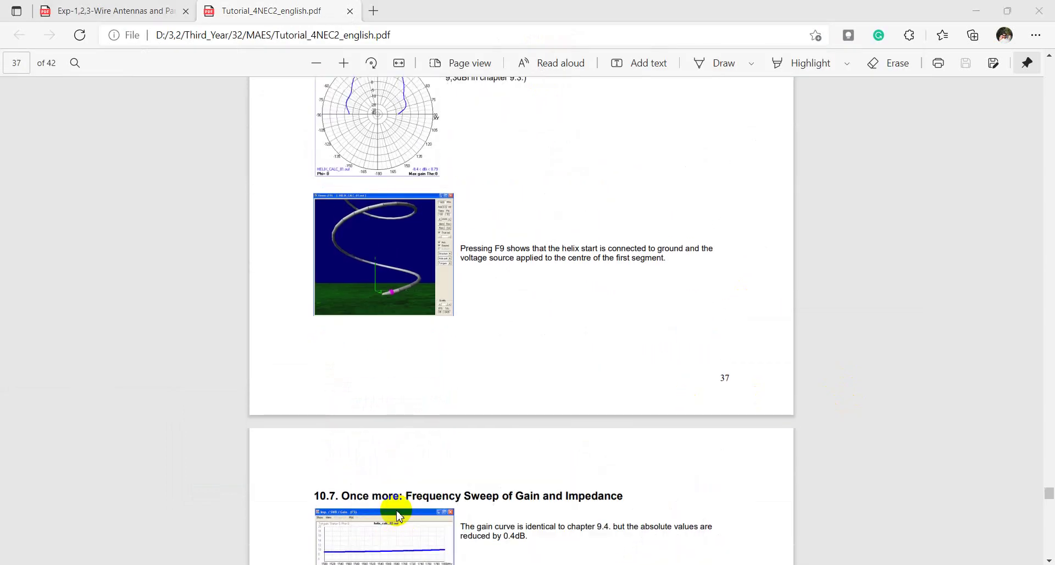
pyautogui.click(563, 40)
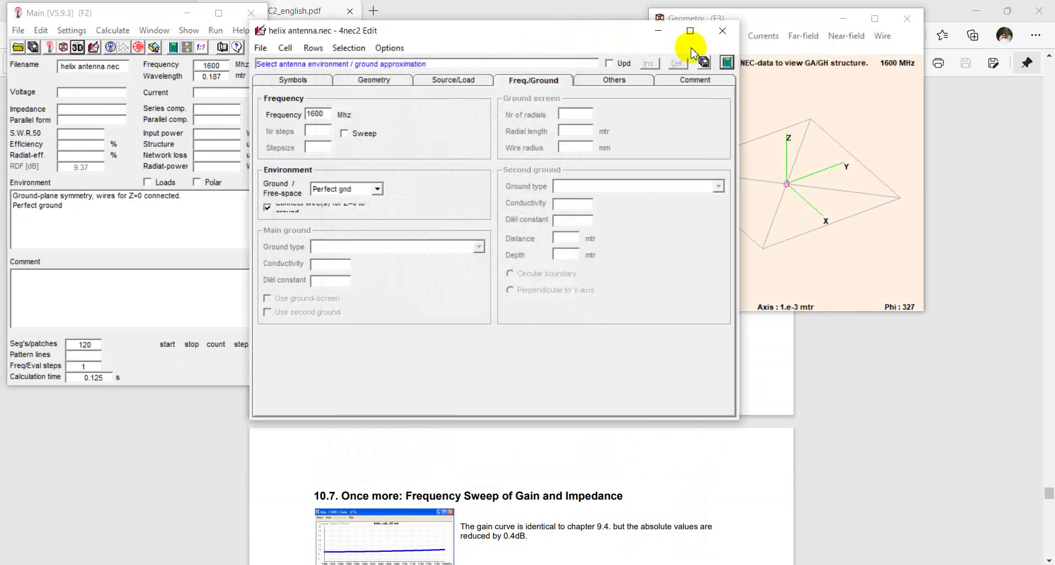
pyautogui.click(727, 63)
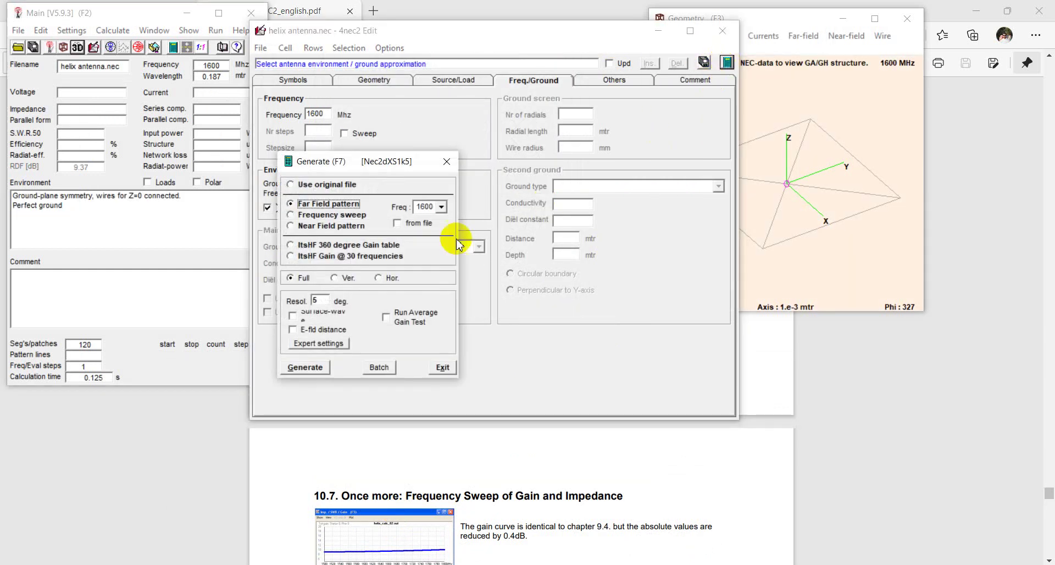
pyautogui.click(313, 227)
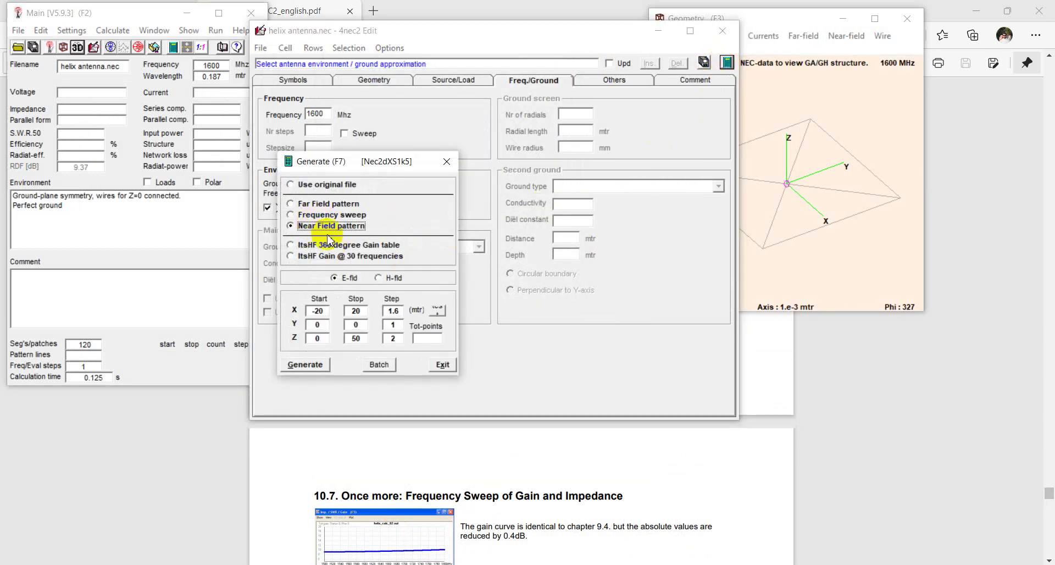
pyautogui.click(305, 364)
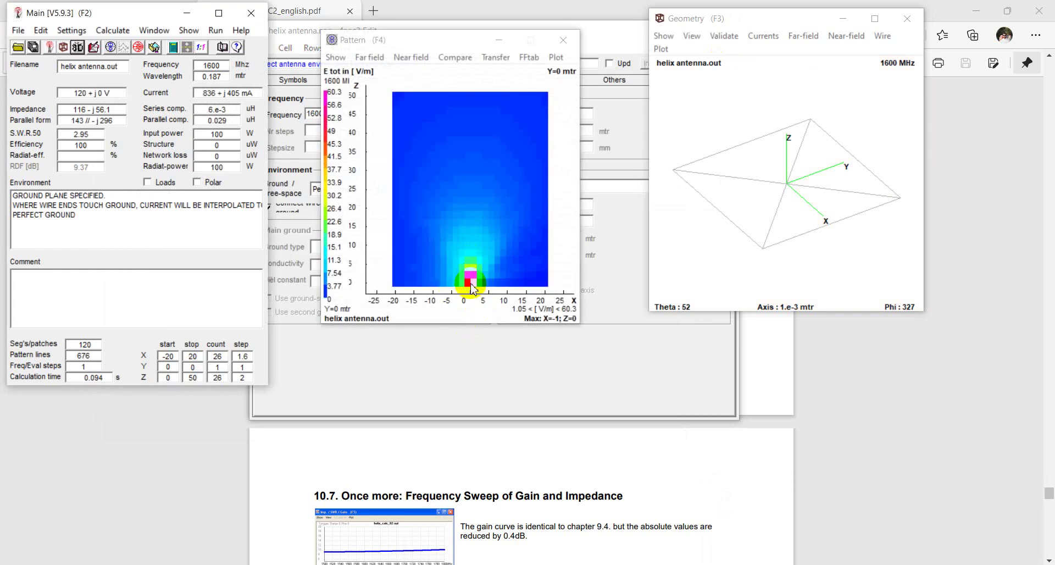
pyautogui.click(470, 289)
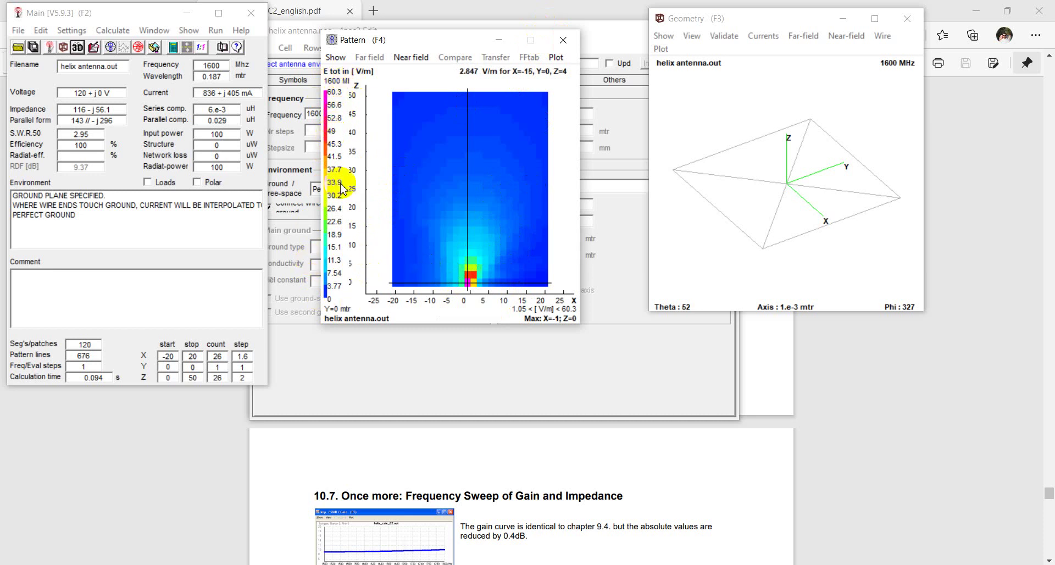
# - Close the near-field pattern, run a vertical frequency sweep from 1350 to 1450 MHz in steps of 1, and close its SWR graph
pyautogui.click(563, 39)
pyautogui.click(491, 30)
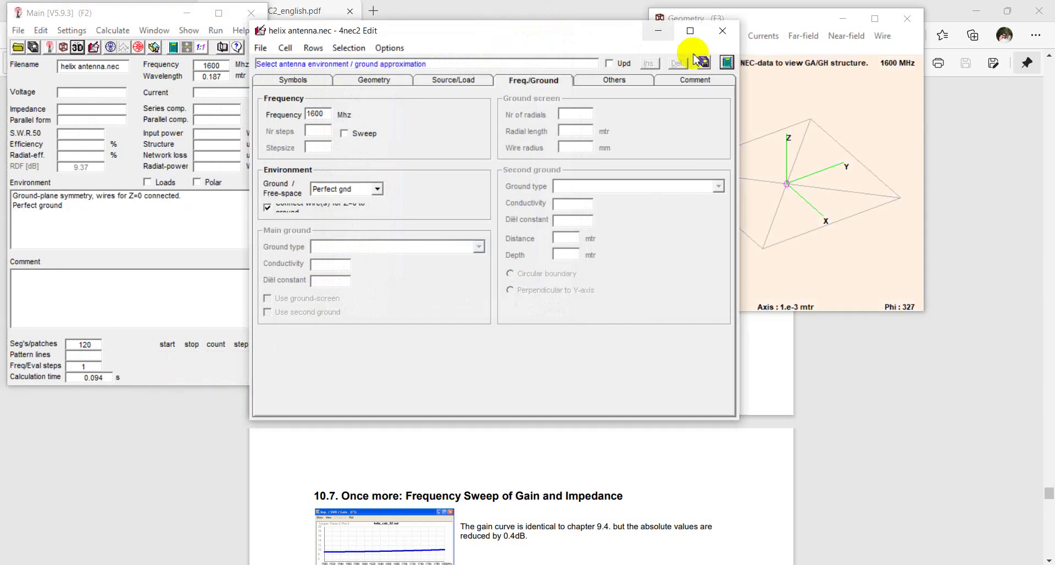
pyautogui.click(727, 62)
pyautogui.click(357, 217)
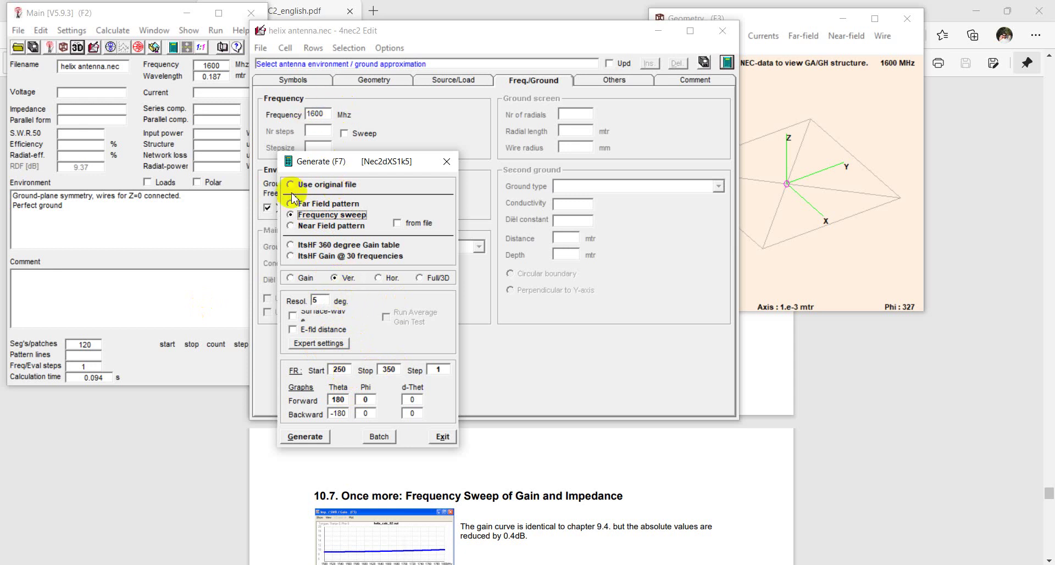
pyautogui.doubleClick(341, 370)
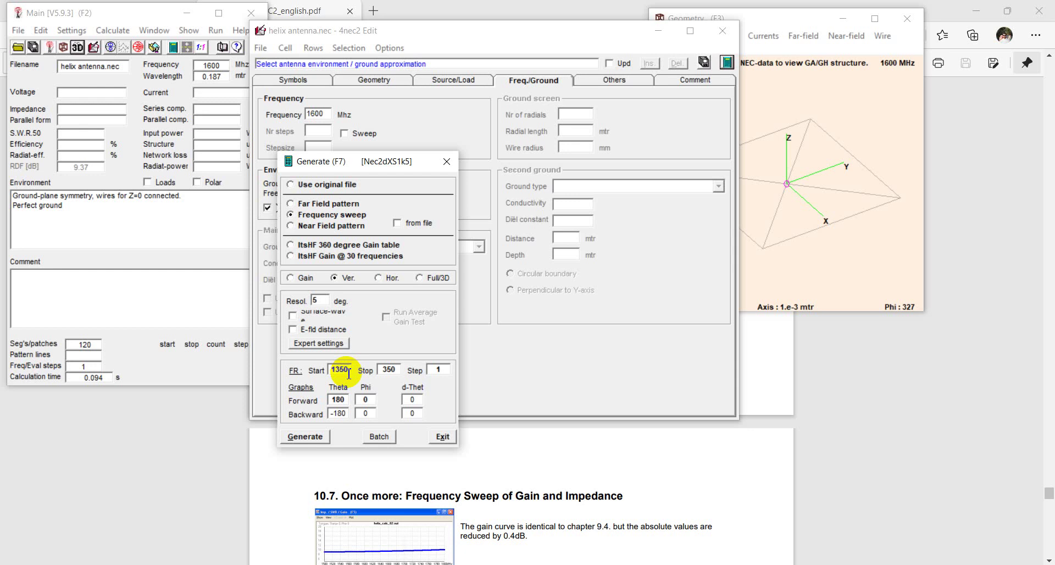
pyautogui.doubleClick(398, 369)
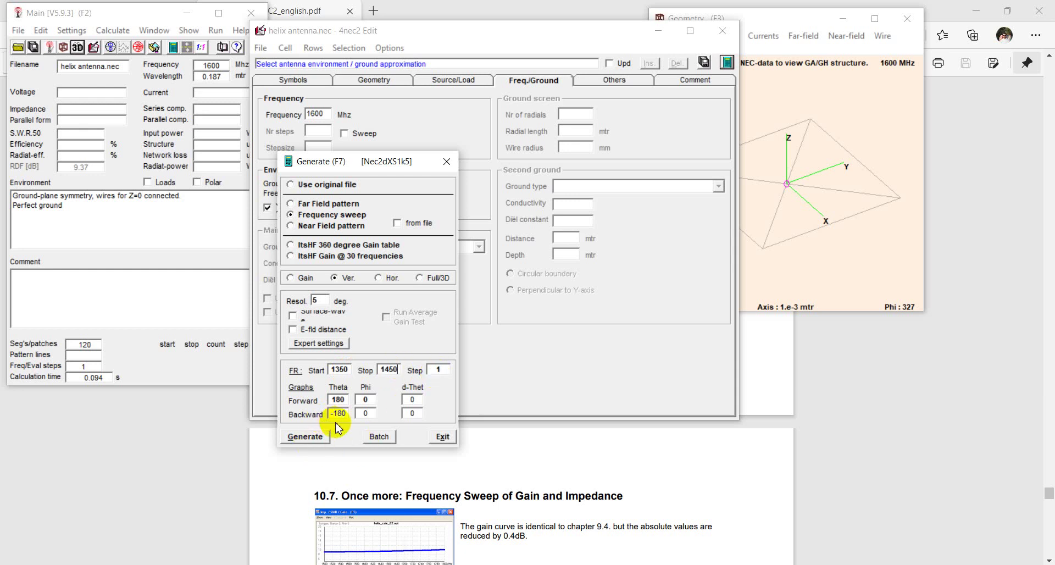
pyautogui.click(321, 436)
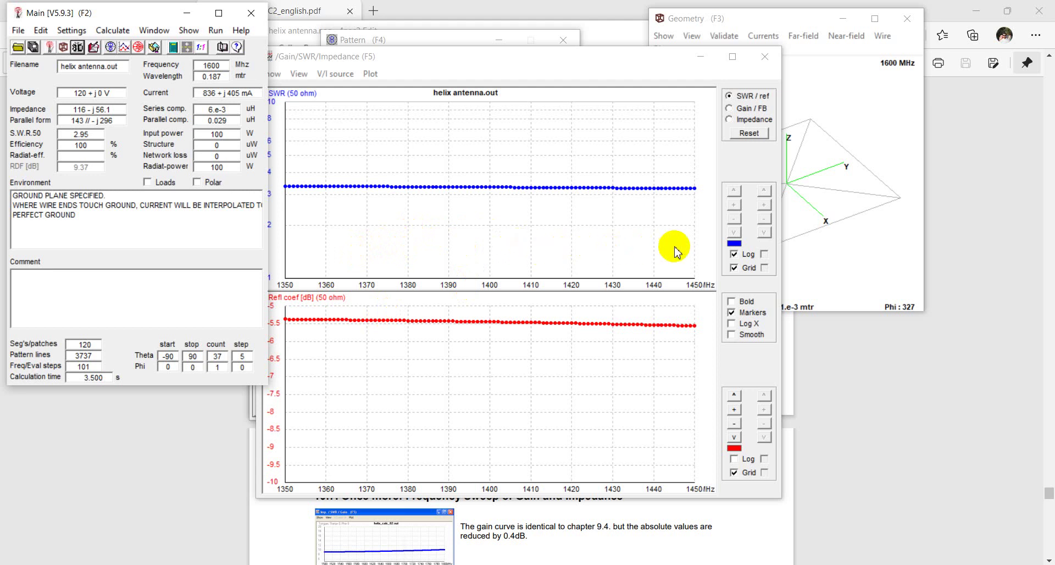
pyautogui.click(764, 56)
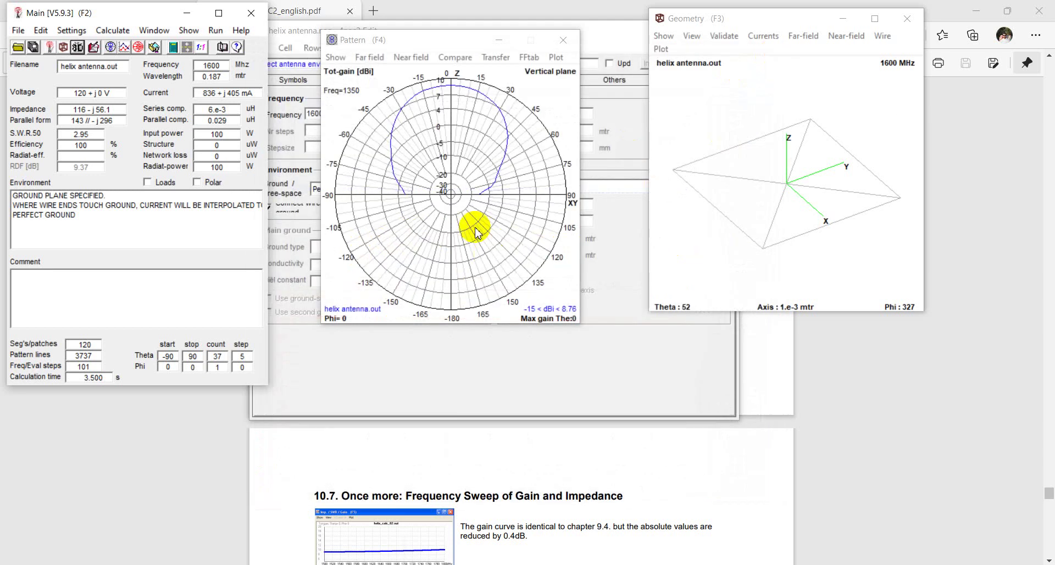
# - Run a vertical frequency sweep of the helix from 1550 to 1650 MHz in steps of 1
pyautogui.click(564, 42)
pyautogui.click(726, 61)
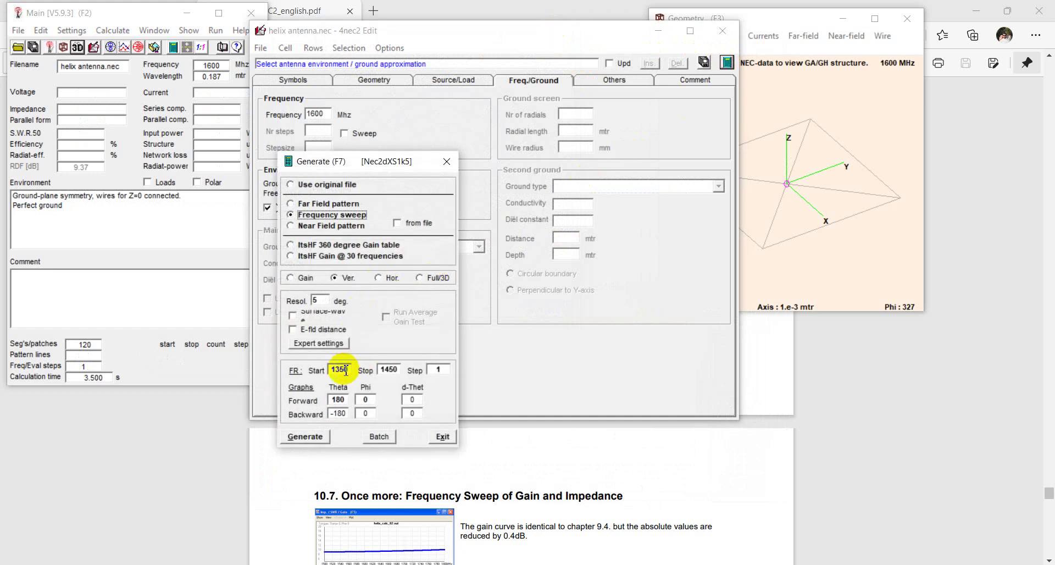
pyautogui.doubleClick(399, 369)
pyautogui.doubleClick(350, 372)
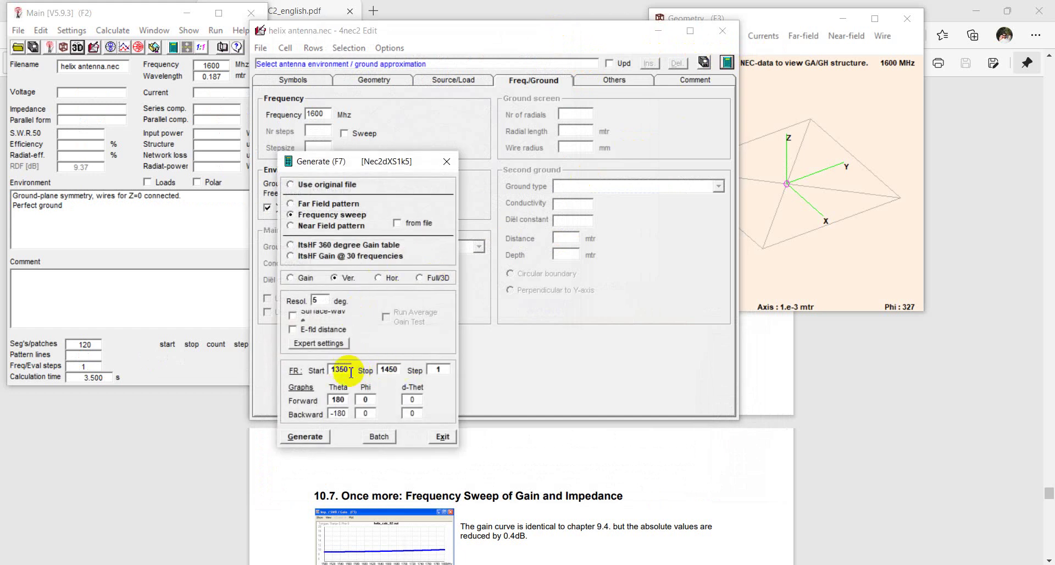
pyautogui.doubleClick(348, 370)
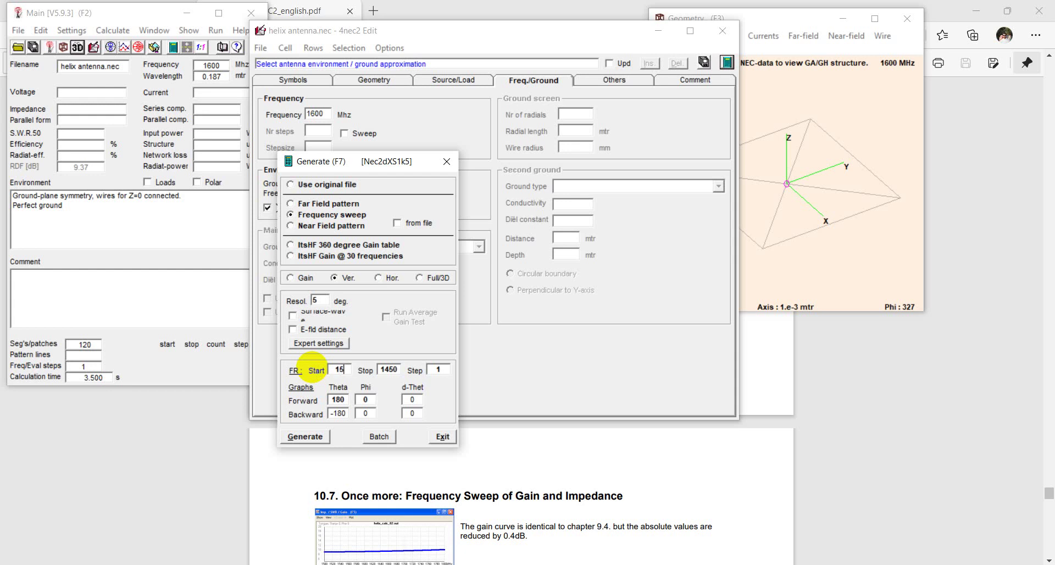
pyautogui.doubleClick(394, 369)
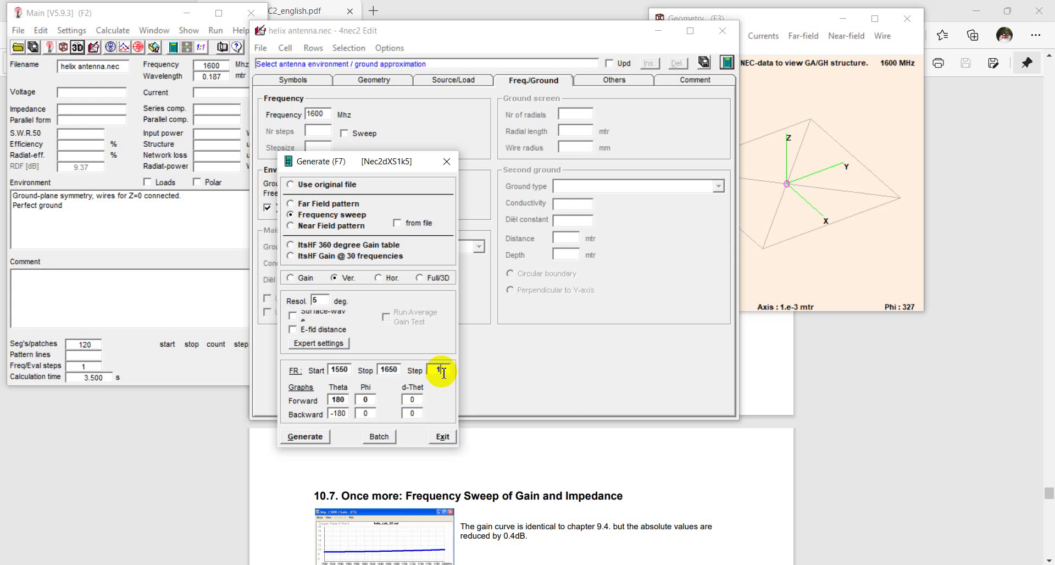
pyautogui.click(305, 436)
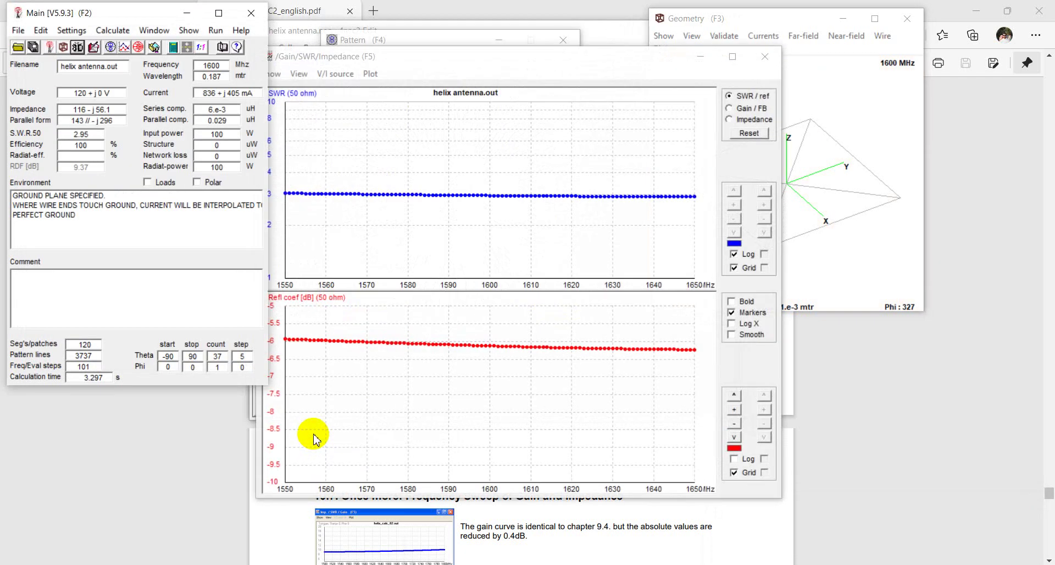
# - Check the sweep's vertical-plane pattern, and view the helix in the 3D viewer, rotating it to inspect where its start meets the ground
pyautogui.click(374, 39)
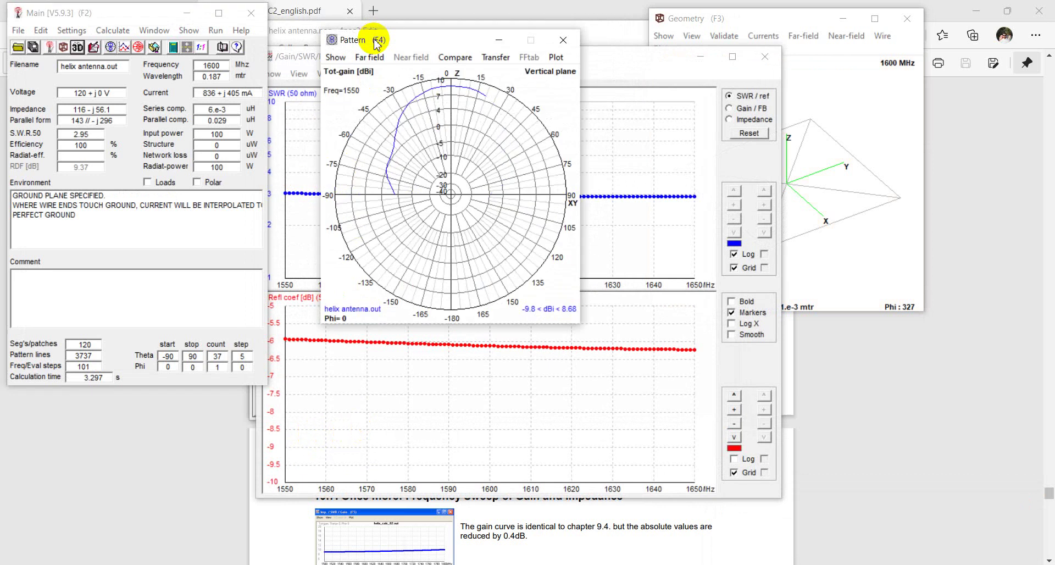
pyautogui.click(600, 60)
pyautogui.click(77, 46)
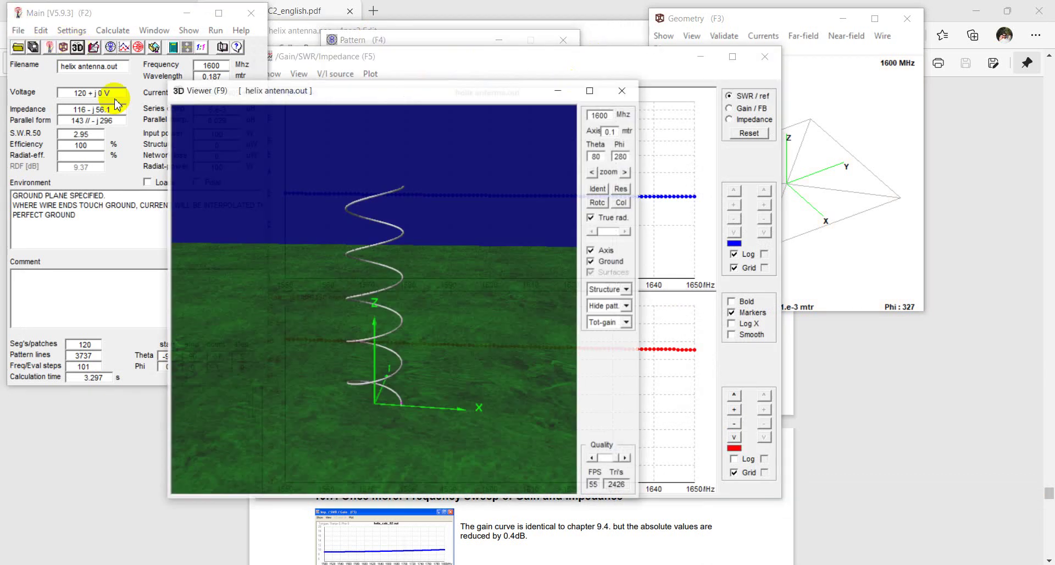
pyautogui.moveTo(323, 336)
pyautogui.mouseDown()
pyautogui.moveTo(471, 395)
pyautogui.moveTo(252, 294)
pyautogui.moveTo(546, 405)
pyautogui.moveTo(560, 270)
pyautogui.moveTo(401, 248)
pyautogui.moveTo(346, 372)
pyautogui.moveTo(275, 356)
pyautogui.moveTo(263, 328)
pyautogui.moveTo(389, 388)
pyautogui.moveTo(283, 370)
pyautogui.moveTo(250, 383)
pyautogui.moveTo(280, 421)
pyautogui.moveTo(238, 391)
pyautogui.moveTo(313, 454)
pyautogui.moveTo(343, 435)
pyautogui.mouseUp()
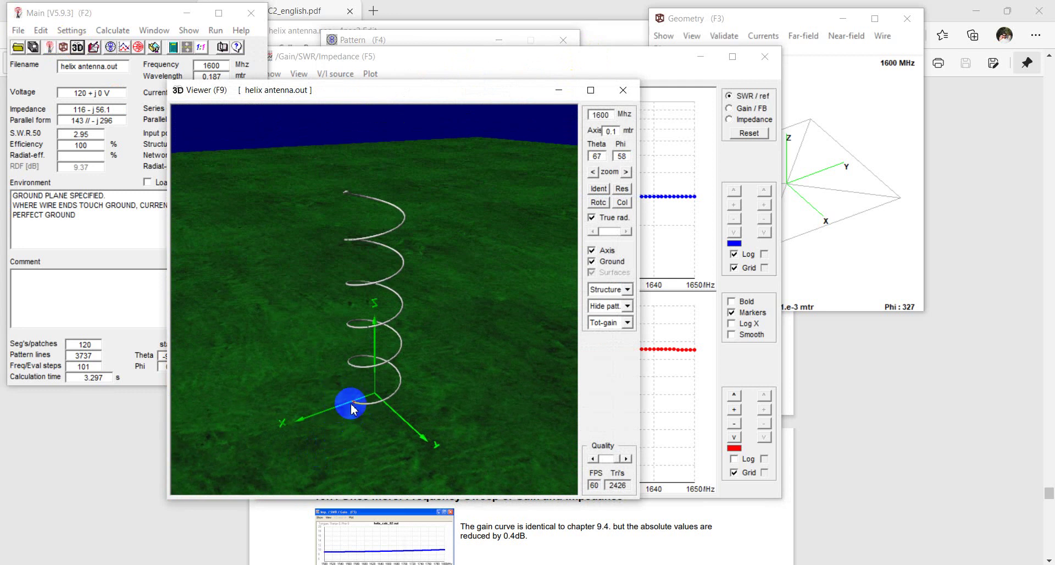
pyautogui.click(352, 412)
pyautogui.moveTo(352, 412)
pyautogui.mouseDown()
pyautogui.moveTo(400, 414)
pyautogui.moveTo(302, 414)
pyautogui.moveTo(179, 358)
pyautogui.moveTo(252, 394)
pyautogui.moveTo(413, 427)
pyautogui.moveTo(366, 412)
pyautogui.moveTo(390, 423)
pyautogui.mouseUp()
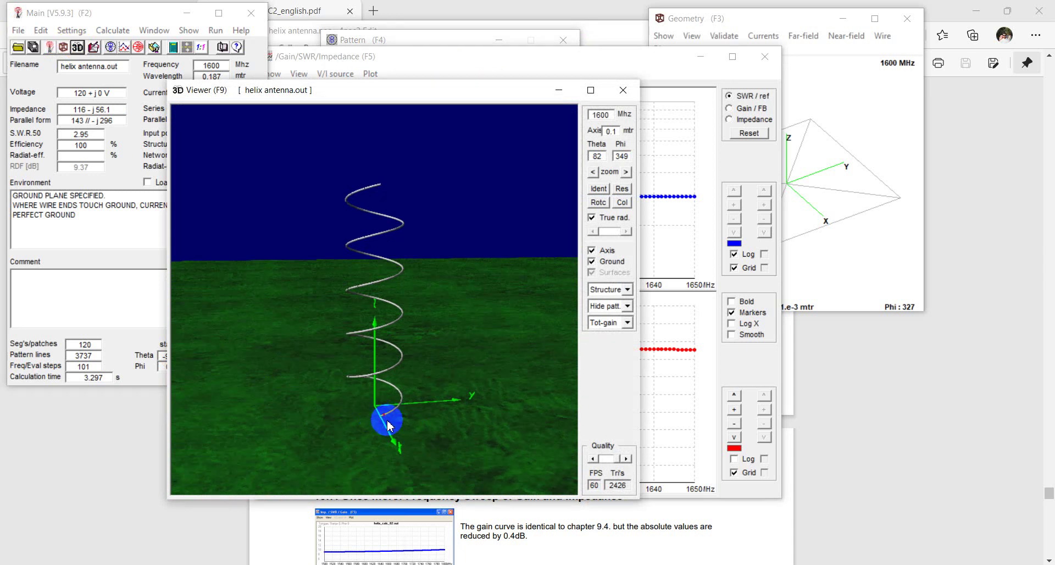
pyautogui.click(622, 90)
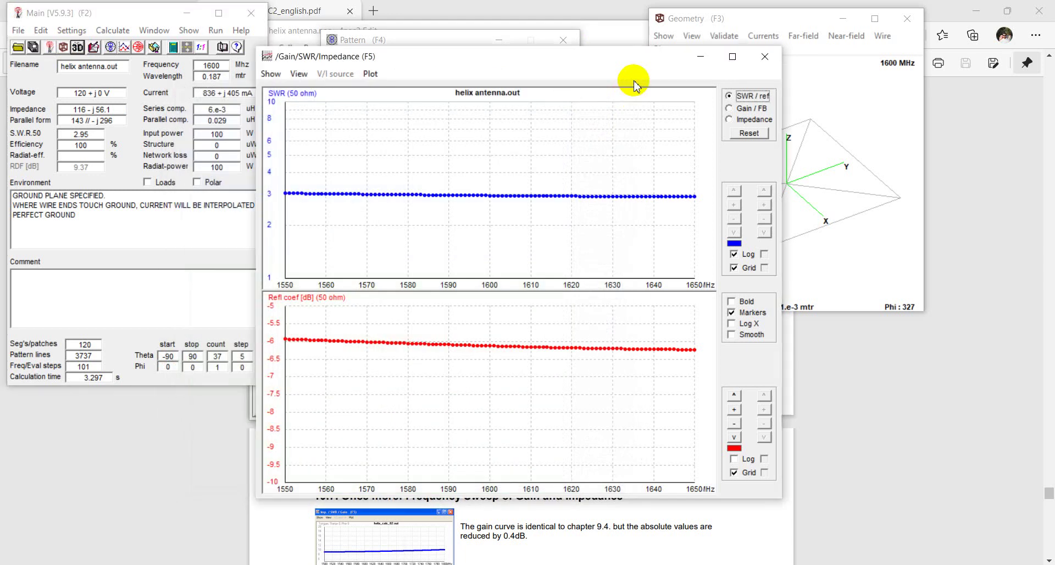
# - Mark 1600 MHz on the SWR and reflection coefficient curves, and examine the gain and front-to-back curves at that frequency
pyautogui.click(491, 257)
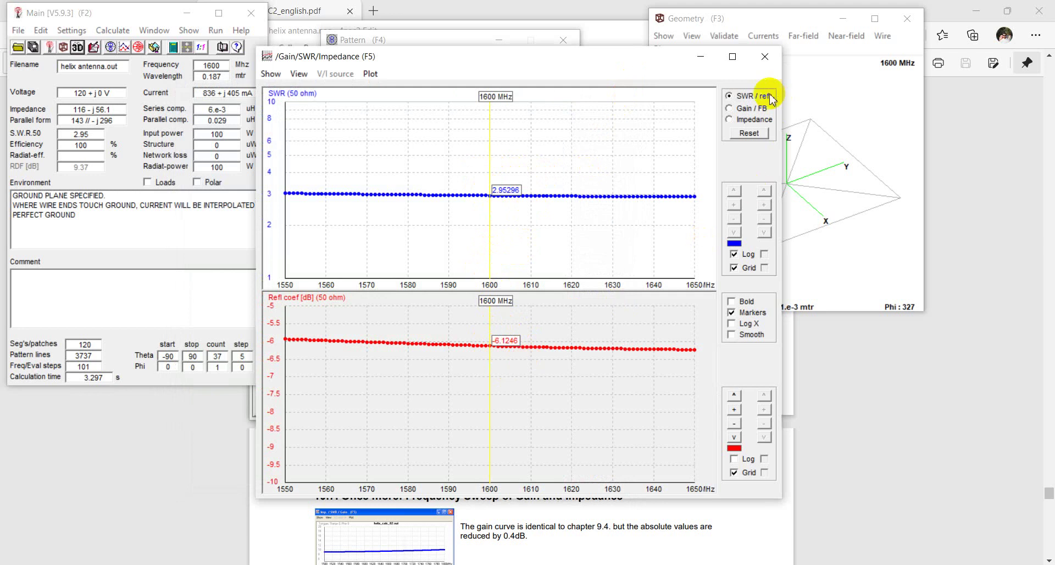
pyautogui.click(745, 112)
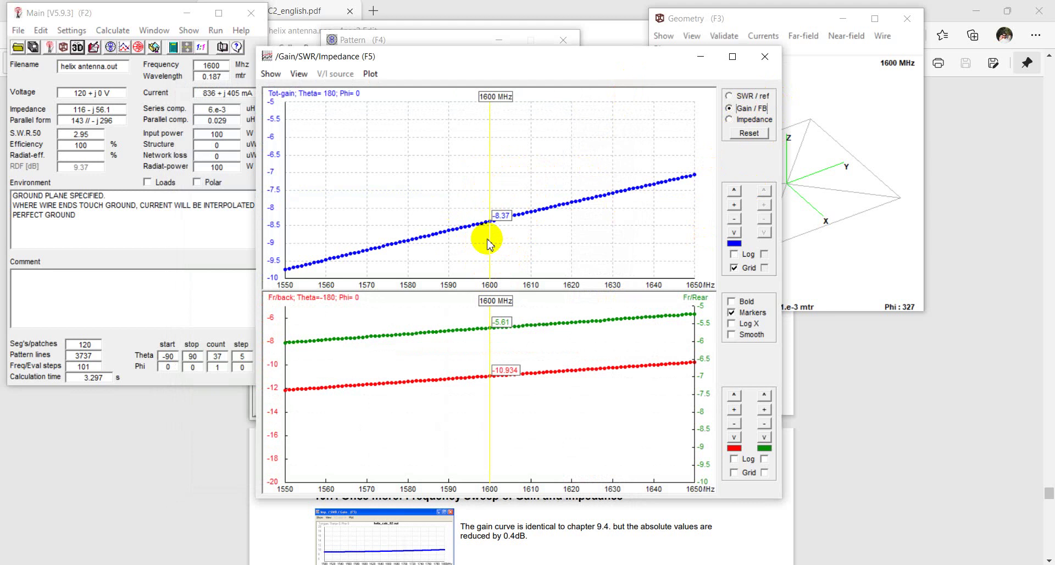
pyautogui.moveTo(492, 239)
pyautogui.mouseDown()
pyautogui.moveTo(688, 218)
pyautogui.moveTo(483, 256)
pyautogui.mouseUp()
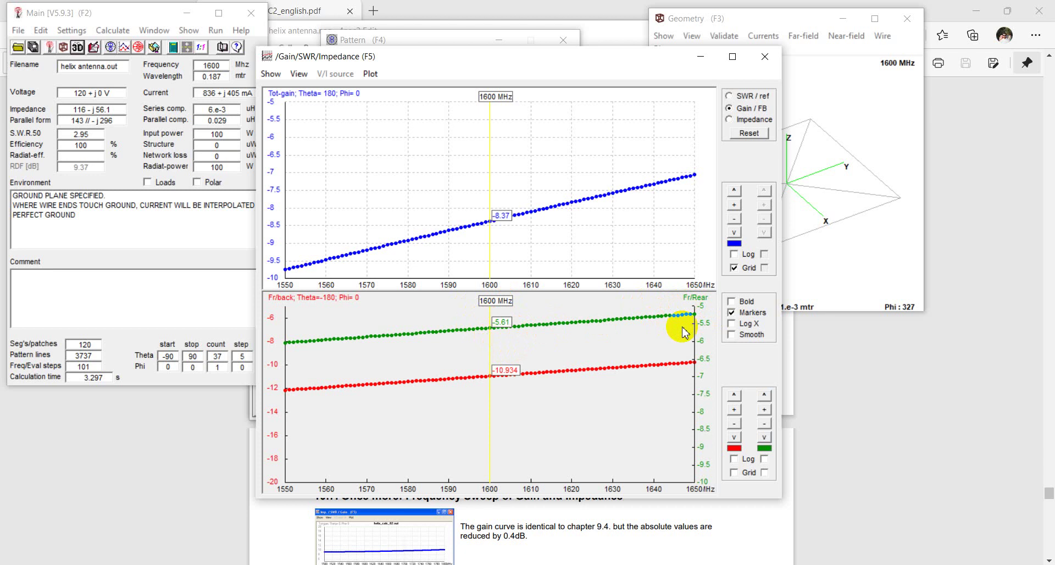
# - Try logarithmic scaling on the gain axis and the frequency axis, and return both to linear
pyautogui.click(734, 254)
pyautogui.click(734, 254)
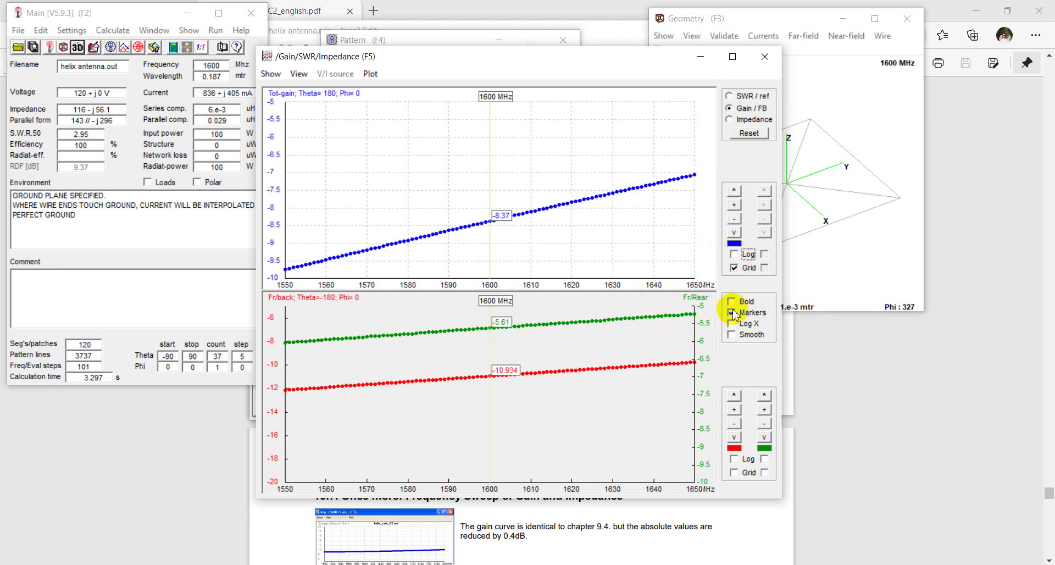
pyautogui.click(732, 324)
pyautogui.click(731, 324)
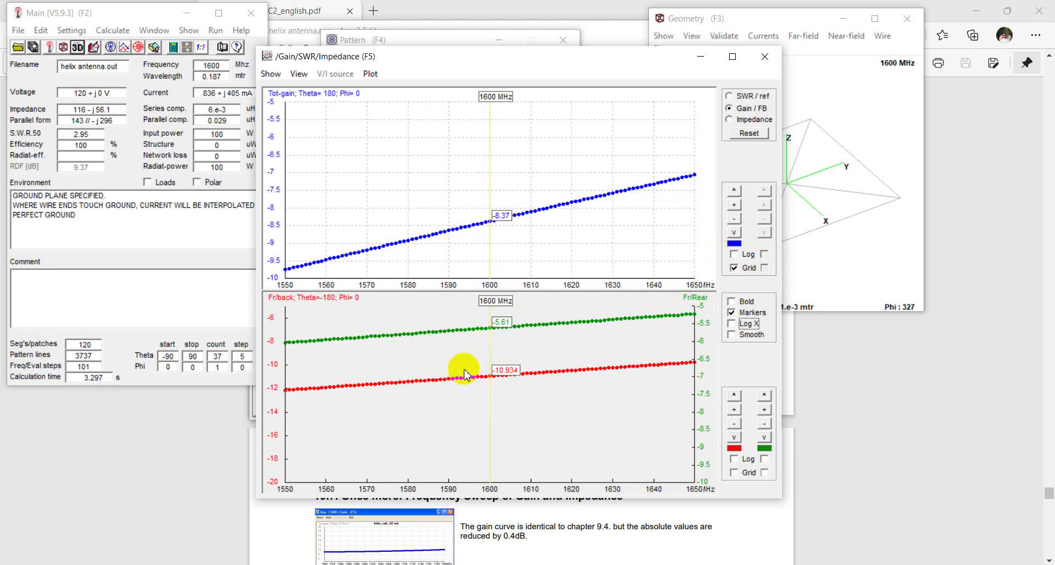
# - Examine the impedance and phase curves of the sweep, close the graph, rotate the antenna geometry view, and close the pattern
pyautogui.click(734, 119)
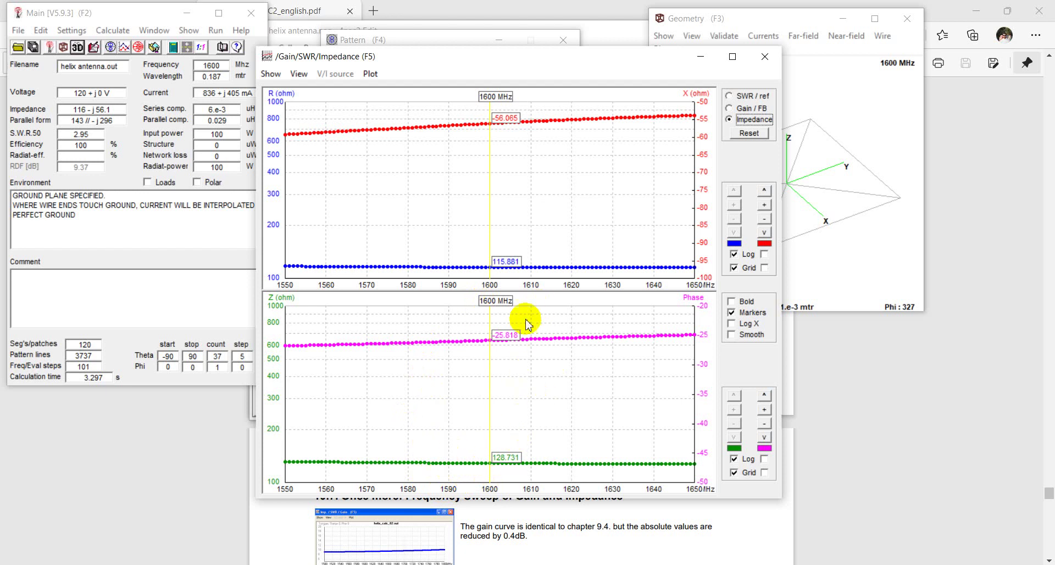
pyautogui.click(767, 59)
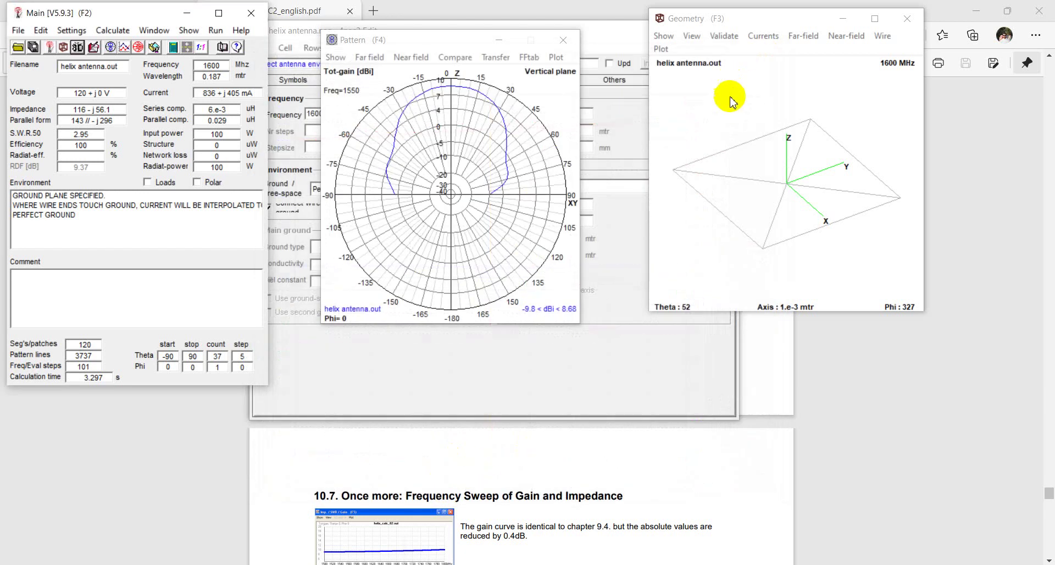
pyautogui.moveTo(730, 99); pyautogui.dragTo(713, 156)
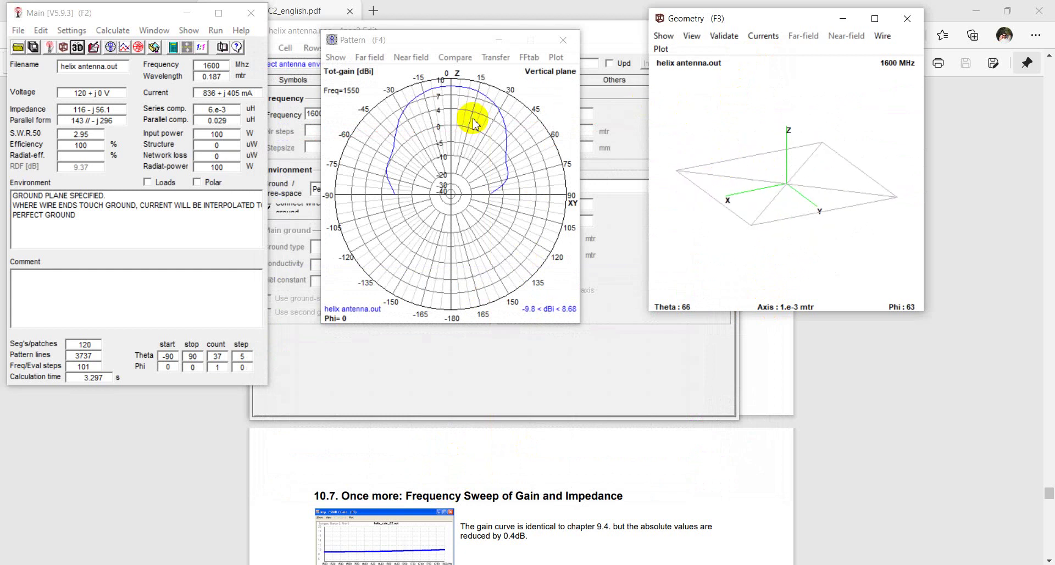
pyautogui.click(560, 38)
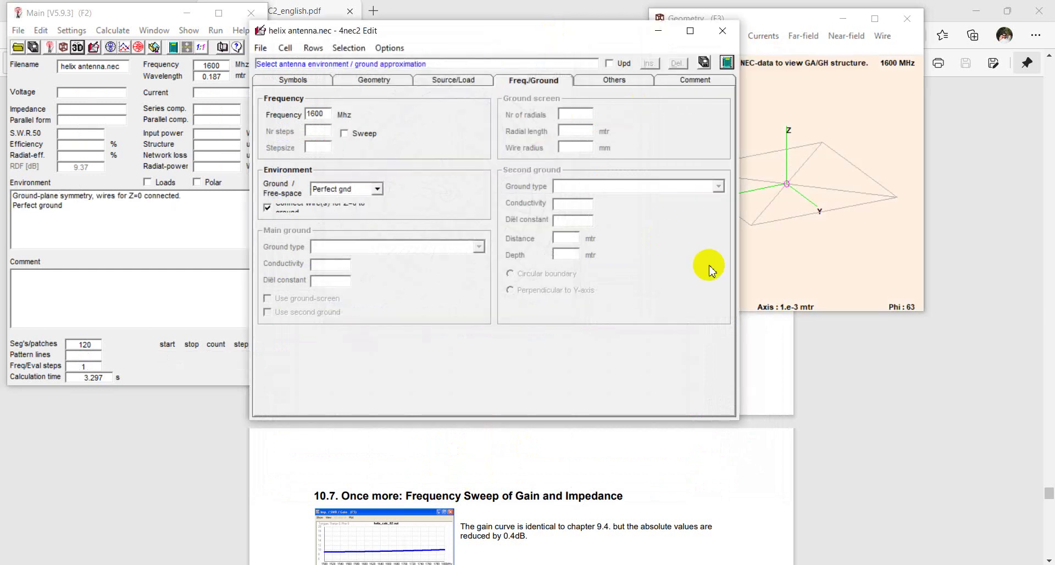
# - Switch to the PDF tutorial and read on to the modified NEC file with the lifted helix and its GM card explanation
pyautogui.click(643, 476)
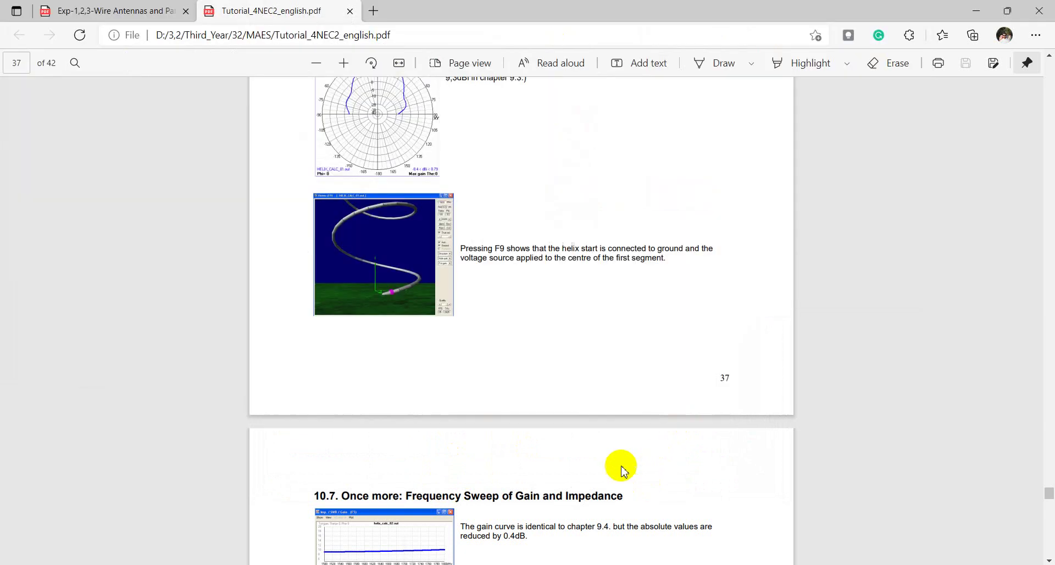
pyautogui.scroll(-15, 572, 377)
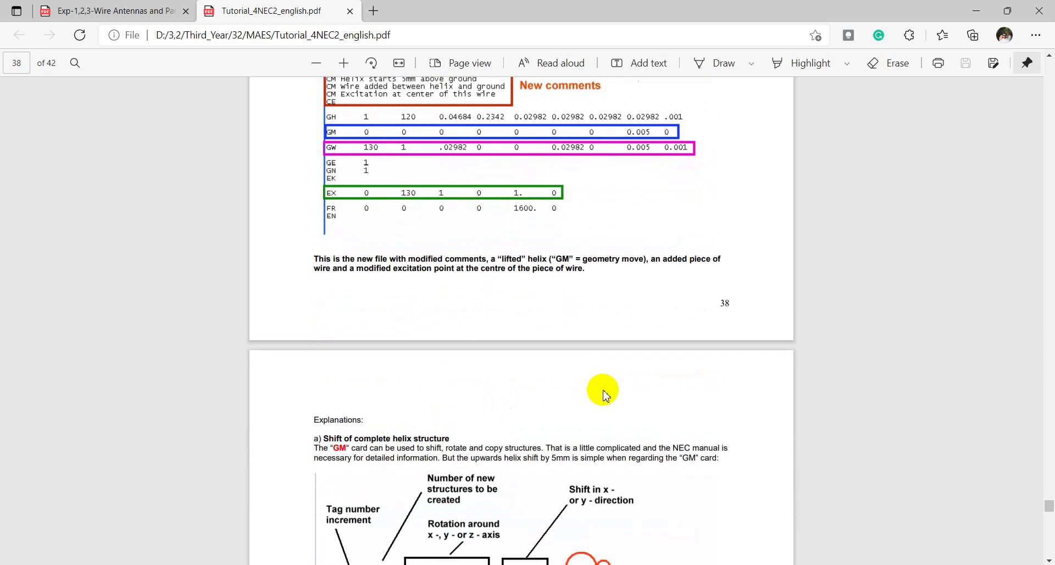
# - Read the tutorial's section 10.8 on feeding the helix by a short wire, including the GM, GW and EX cards of helix_calc_05
pyautogui.scroll(3, 604, 393)
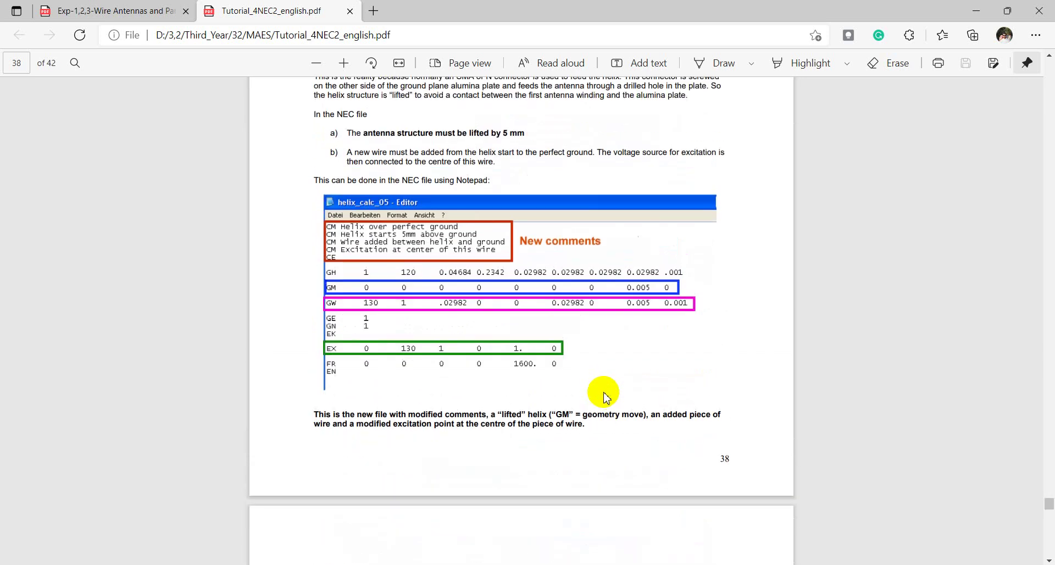
pyautogui.scroll(3, 604, 395)
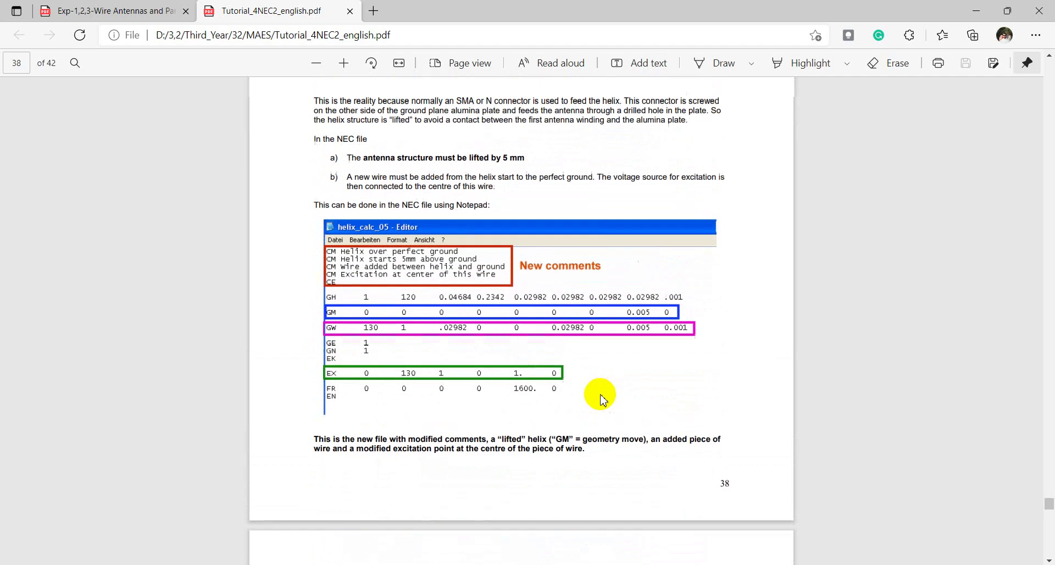
pyautogui.scroll(13, 600, 400)
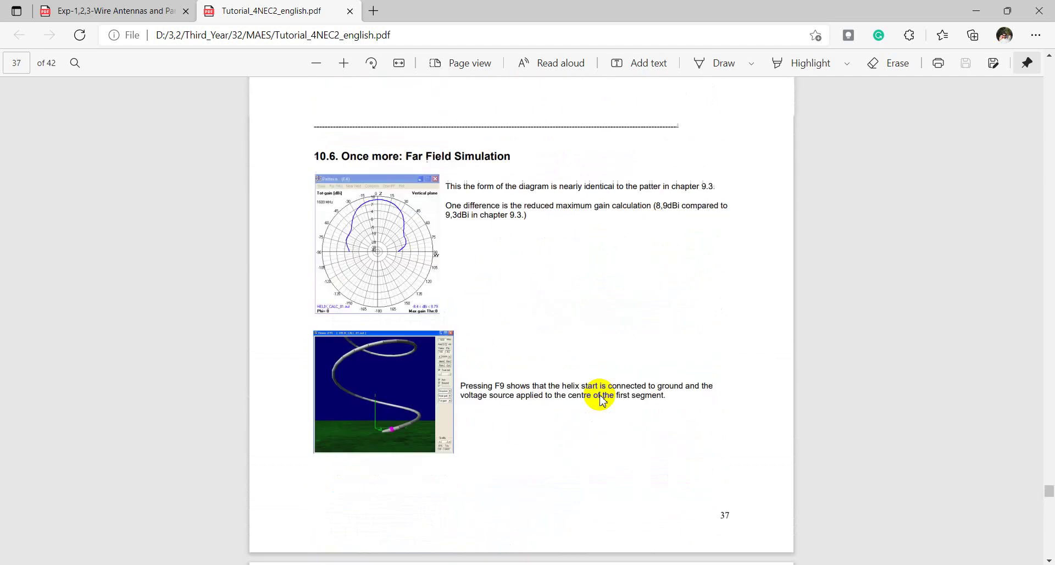
pyautogui.scroll(-6, 600, 399)
pyautogui.scroll(-3, 601, 399)
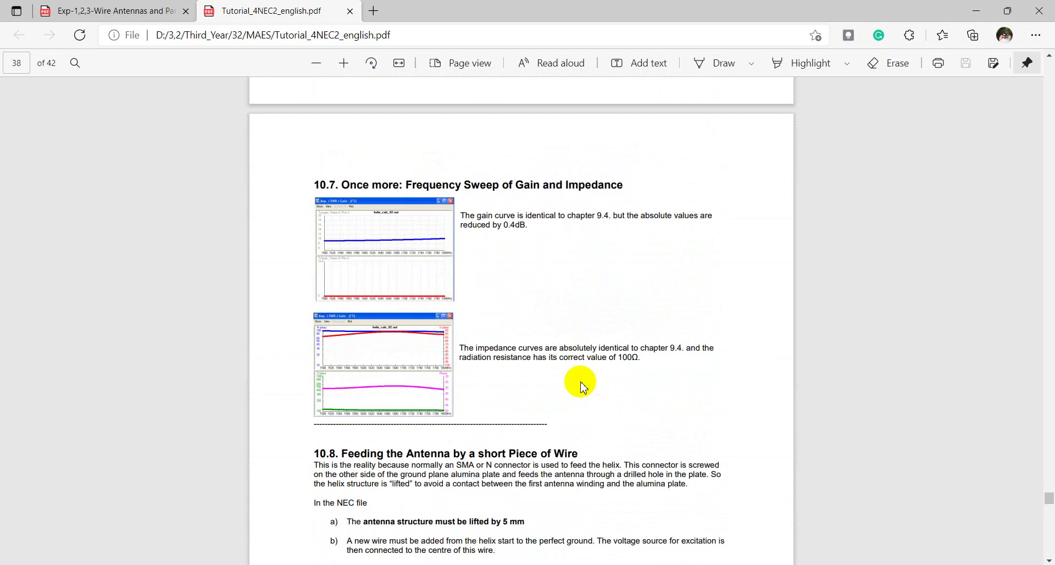
pyautogui.scroll(-5, 583, 386)
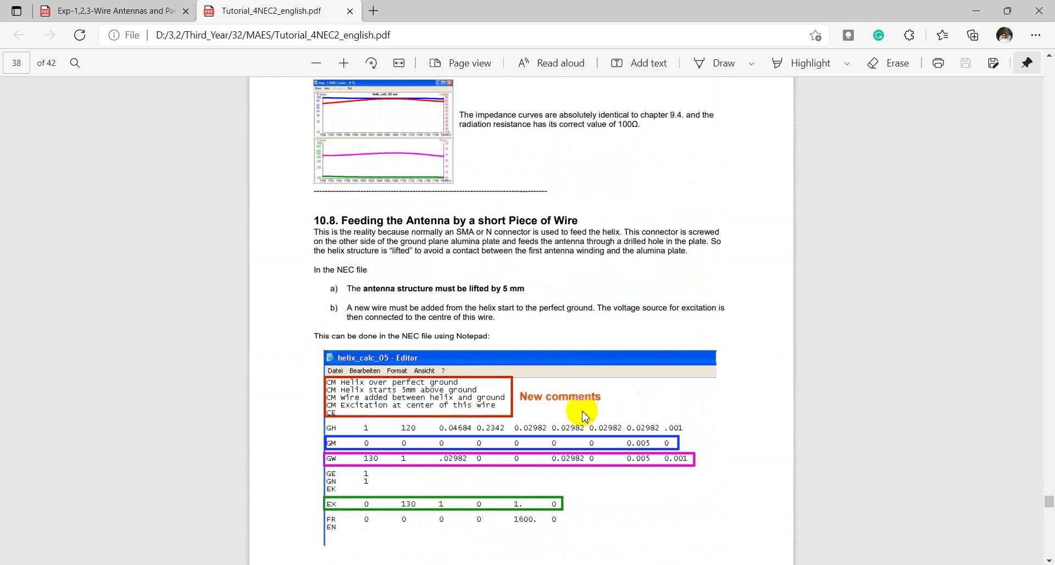
pyautogui.scroll(-3, 584, 416)
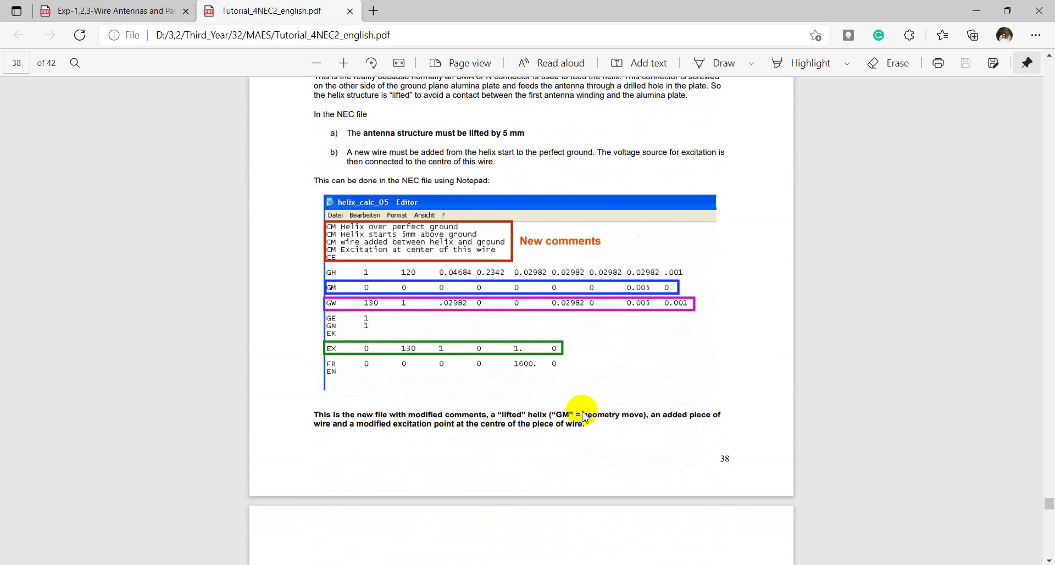
pyautogui.scroll(-6, 583, 417)
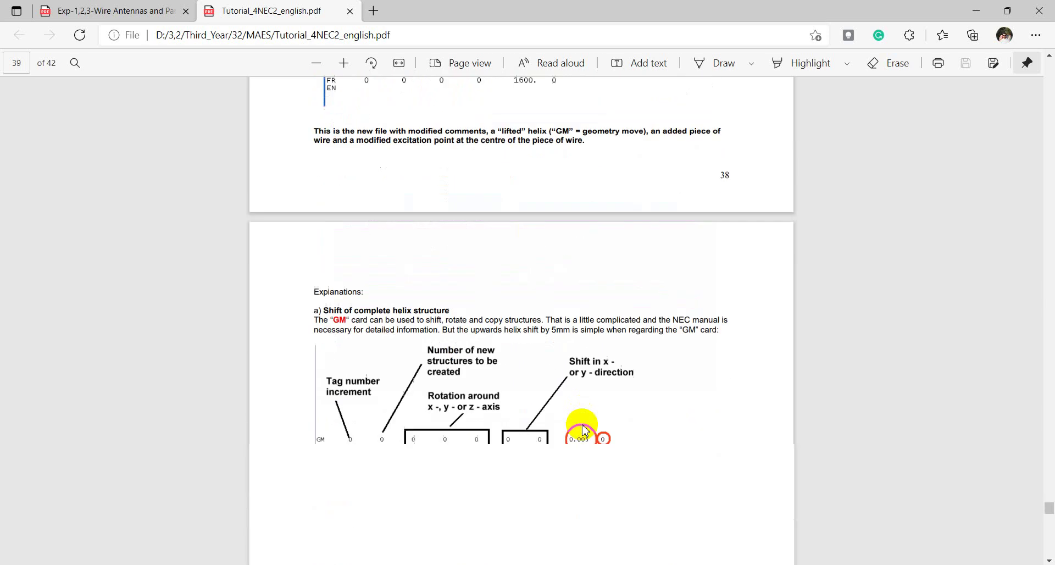
pyautogui.scroll(7, 584, 429)
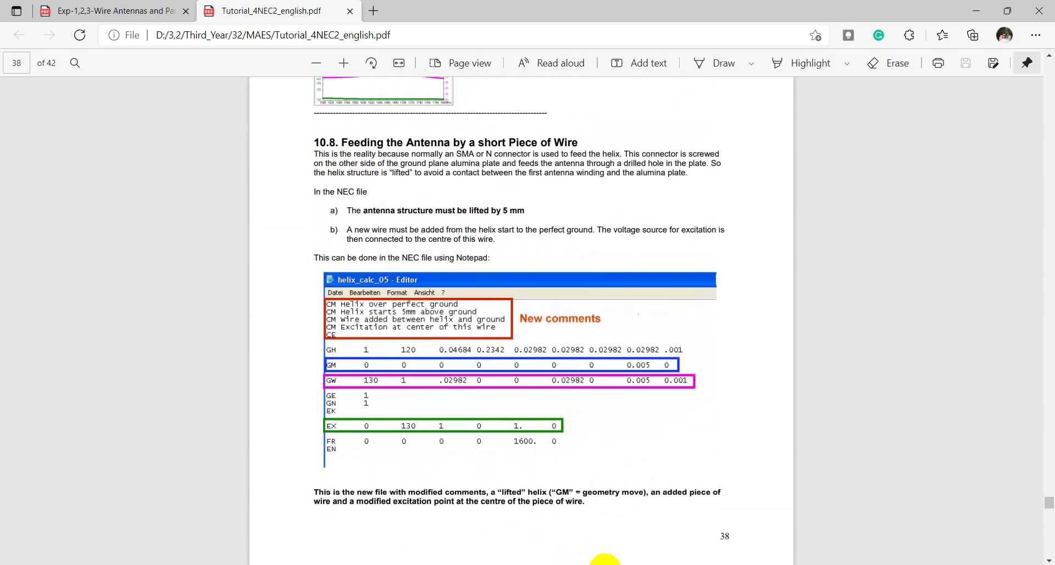
pyautogui.click(607, 442)
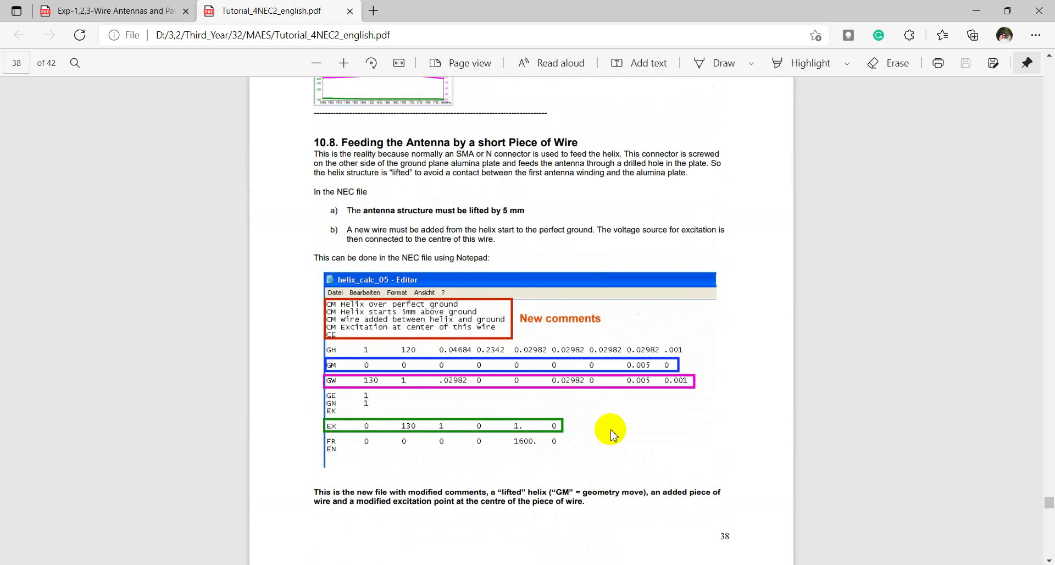
pyautogui.scroll(1, 604, 428)
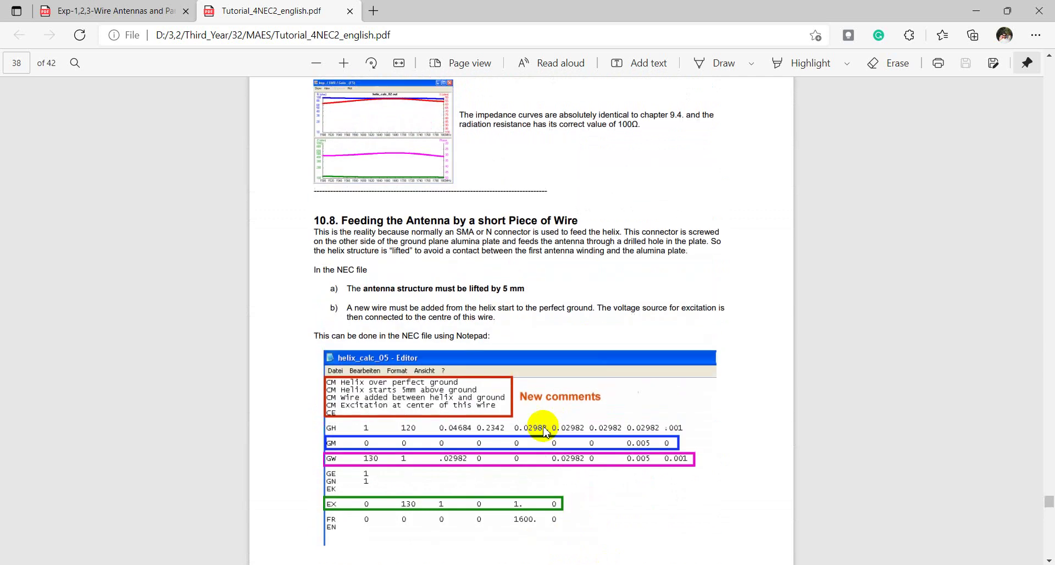
pyautogui.scroll(-1, 538, 427)
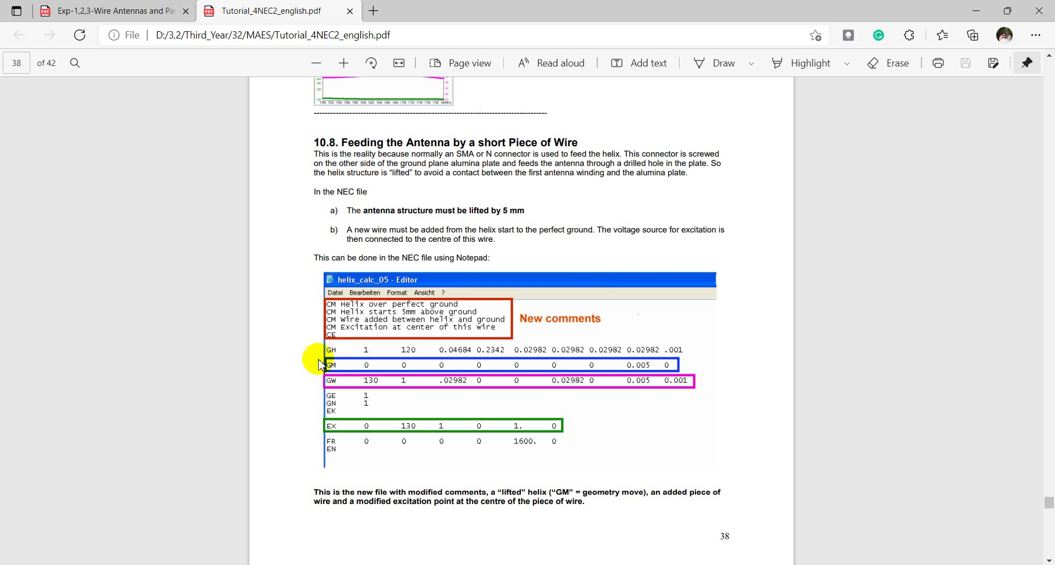
pyautogui.scroll(2, 337, 375)
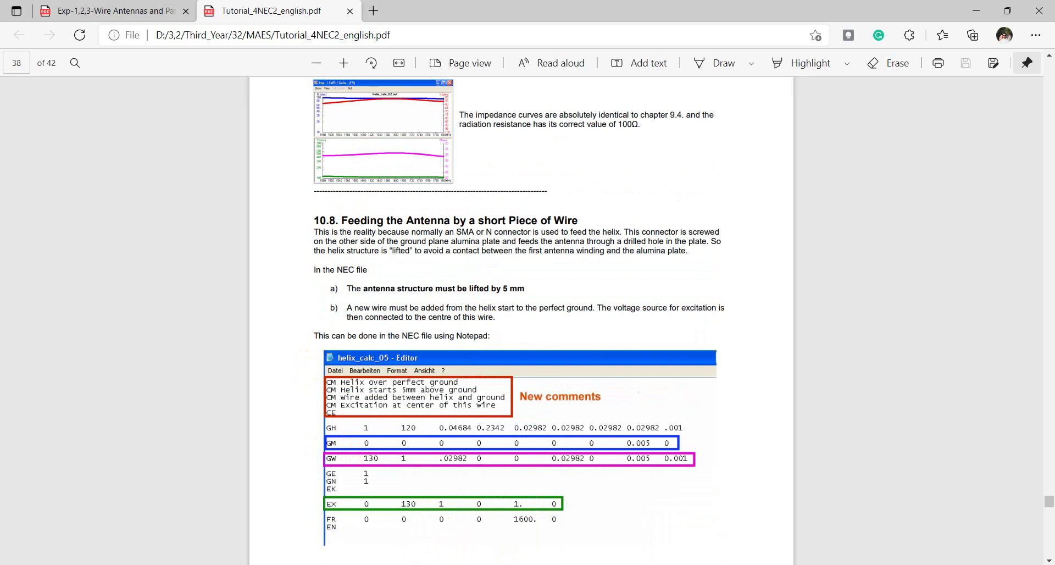
# - Switch to 4nec2 and show the geometry table of helix antenna.nec in the editor alongside the tutorial's NEC listing
pyautogui.moveTo(514, 560)
pyautogui.click(448, 508)
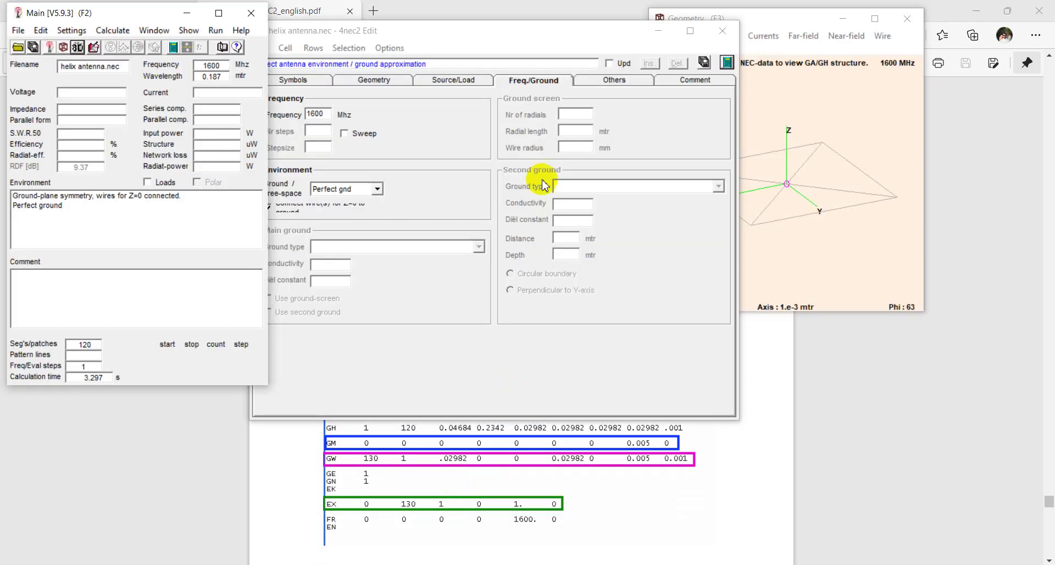
pyautogui.click(379, 80)
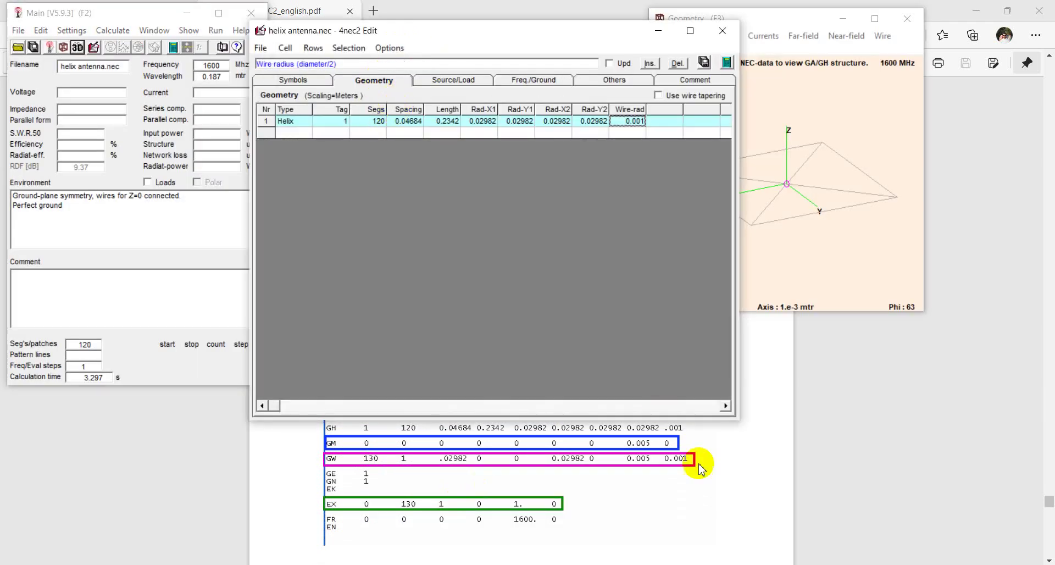
pyautogui.scroll(3, 358, 461)
pyautogui.scroll(-3, 356, 464)
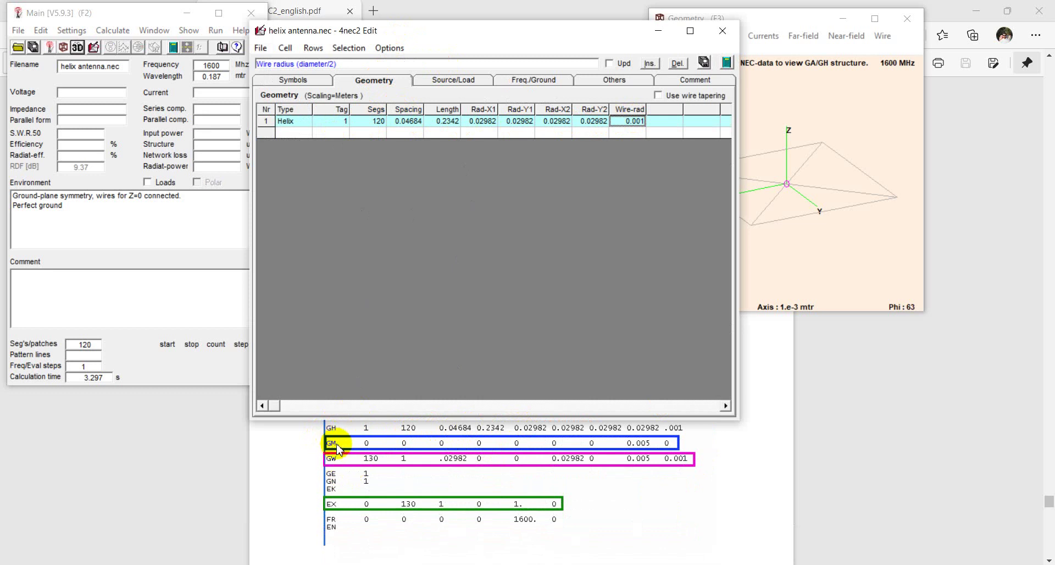
# - Try a copy/move row below the helix with a tag increment of 130 and 1 new structure
pyautogui.click(292, 133)
pyautogui.click(304, 134)
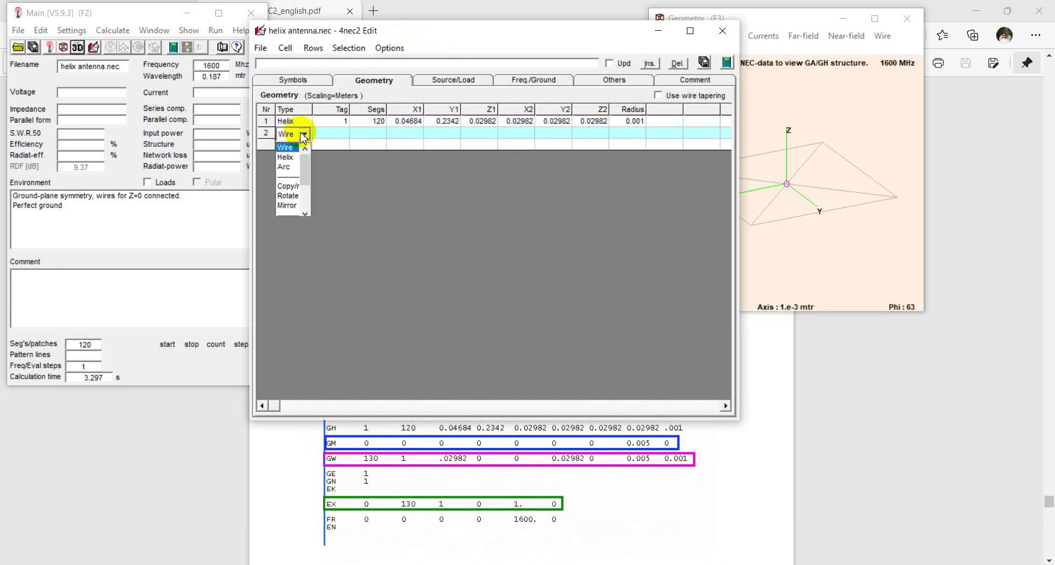
pyautogui.click(291, 187)
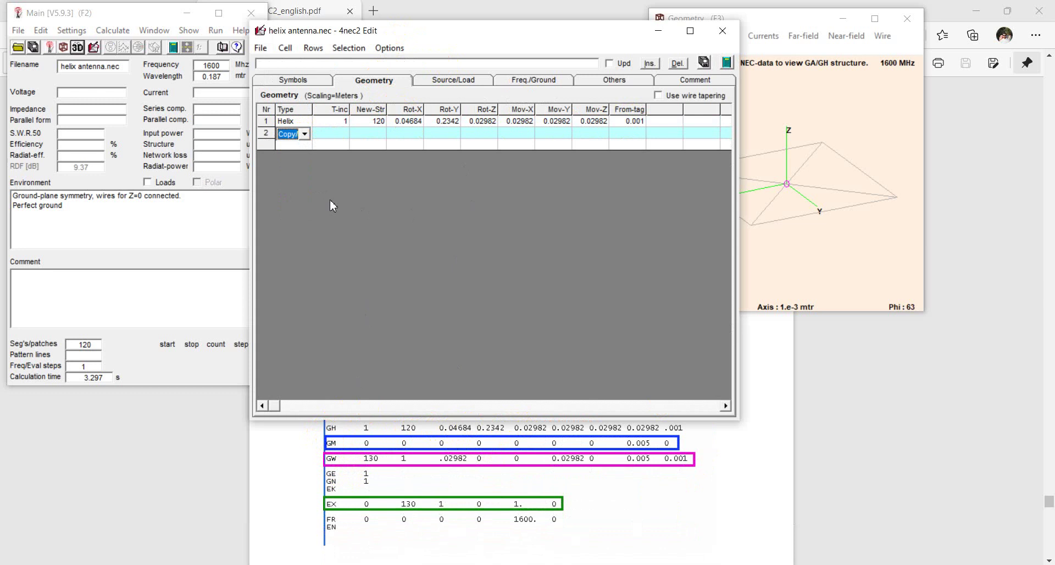
pyautogui.click(345, 133)
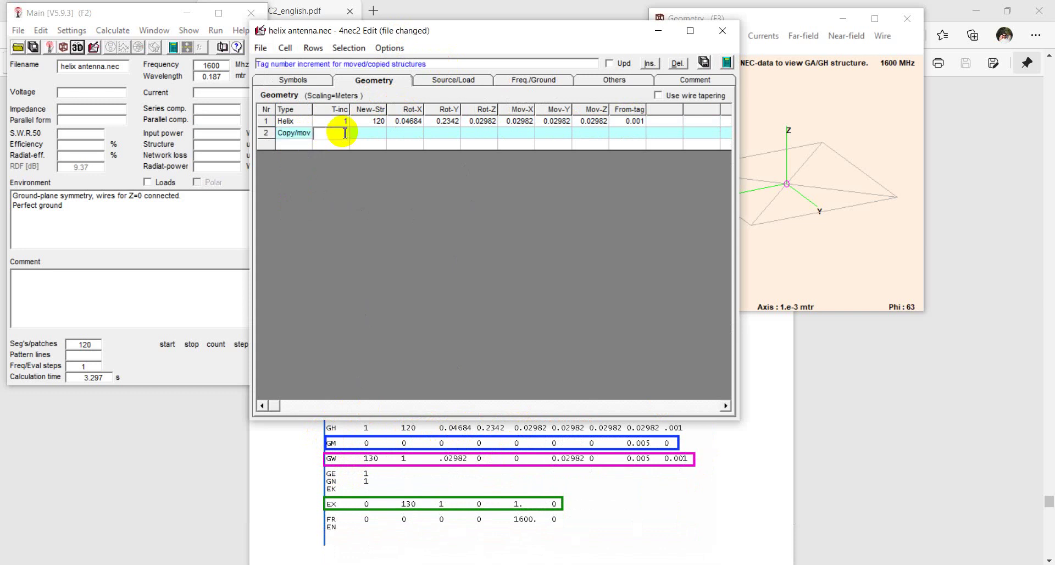
pyautogui.click(589, 554)
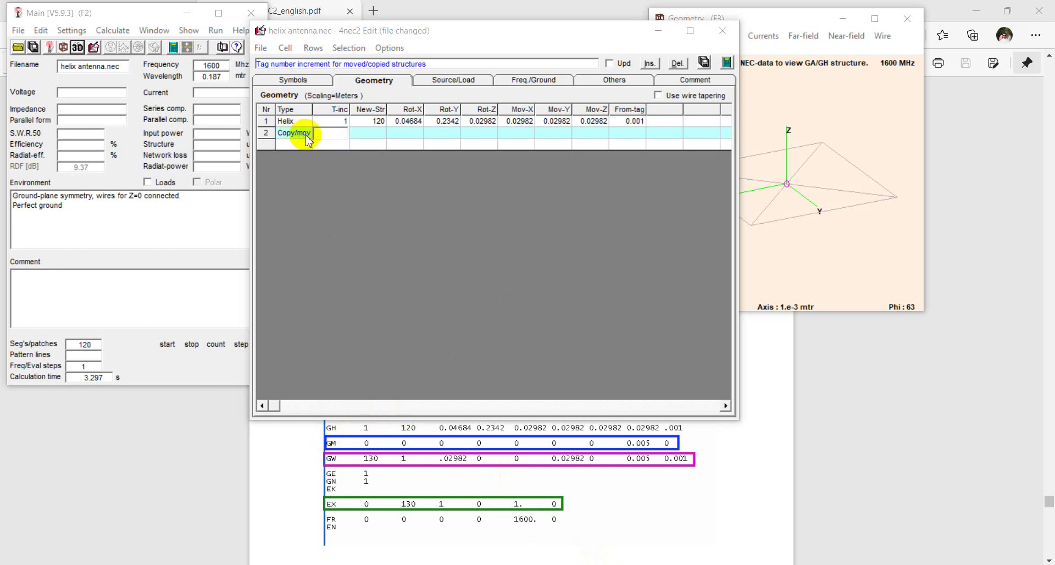
pyautogui.click(333, 137)
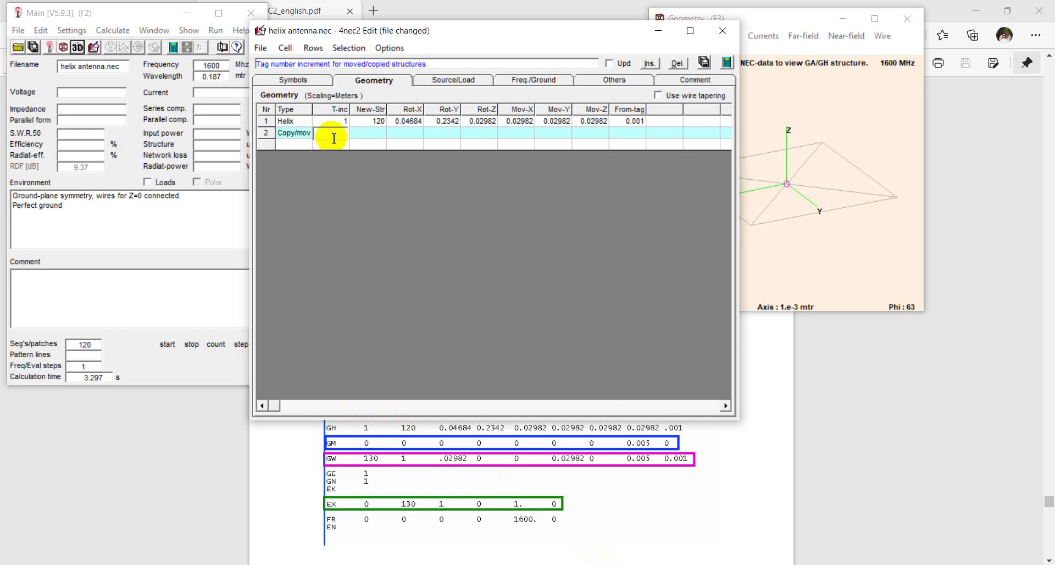
pyautogui.write('130')
pyautogui.press('Tab')
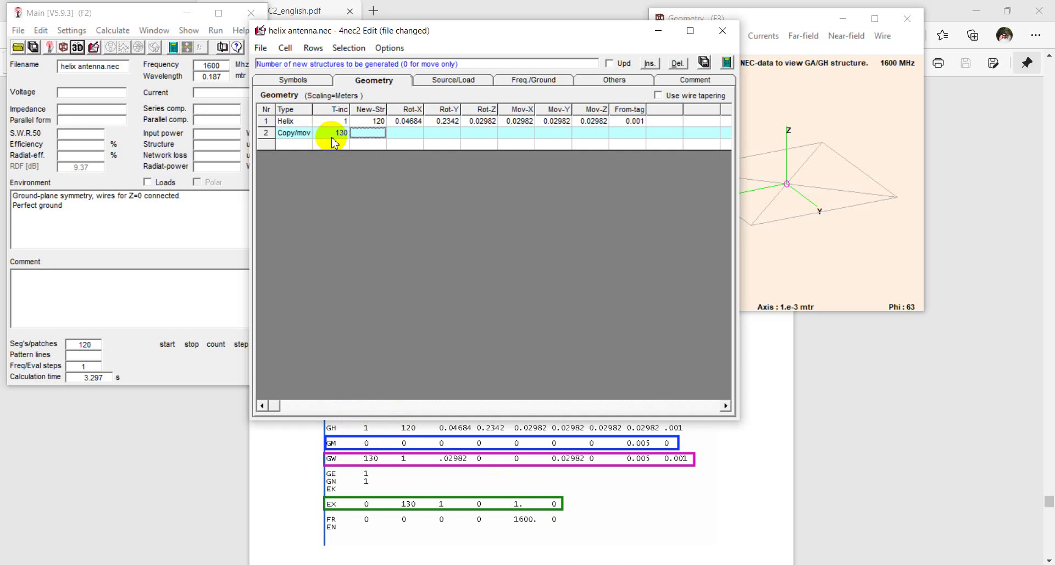
pyautogui.write('1')
pyautogui.press('Tab')
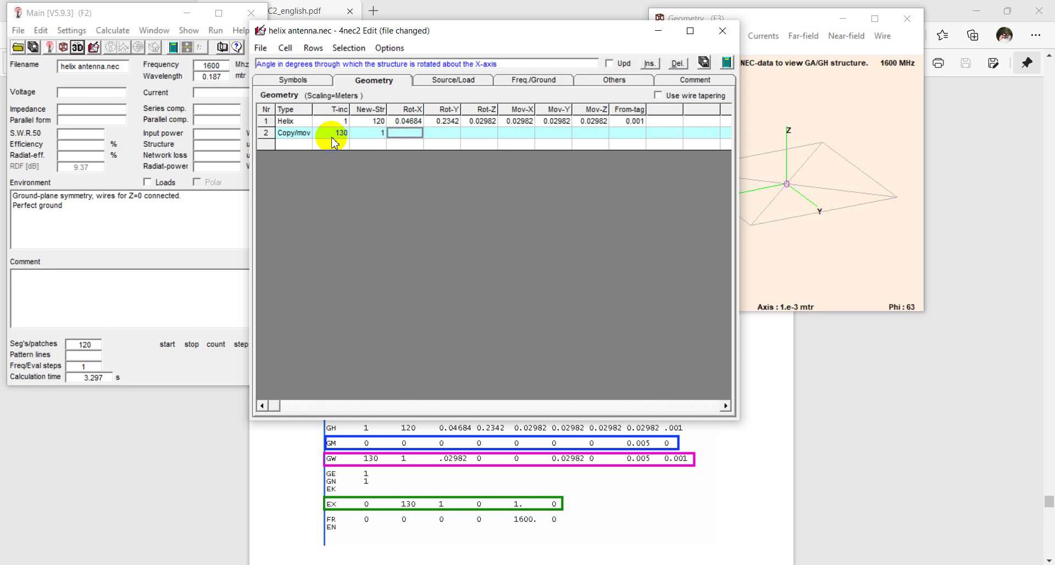
# - Set the copy/move row's rotation to 0.02982 about X and 0 about Y and Z
pyautogui.write('0.02982')
pyautogui.press('Return')
pyautogui.write('0')
pyautogui.press('Return')
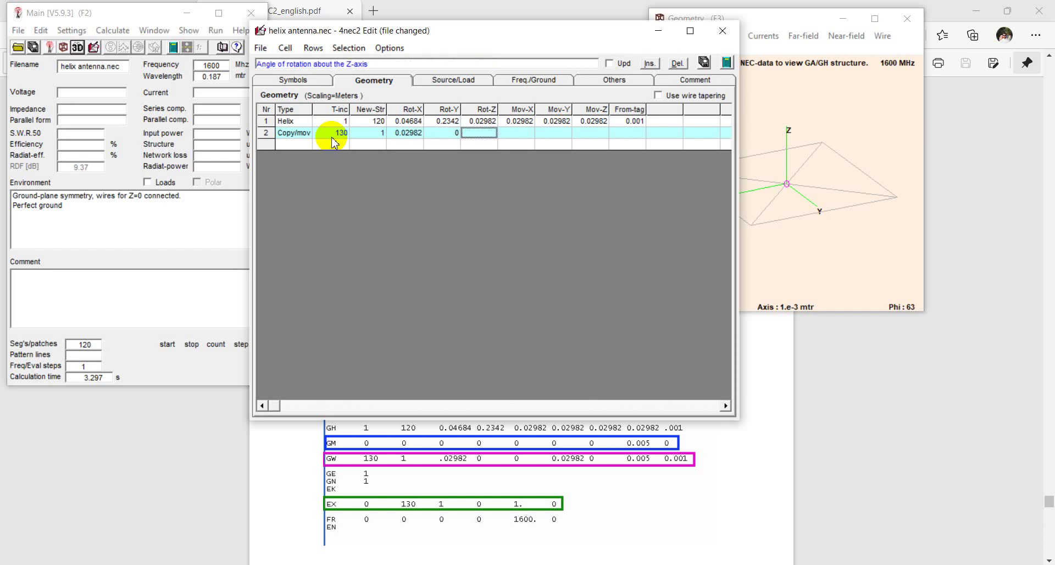
pyautogui.write('0')
pyautogui.press('Return')
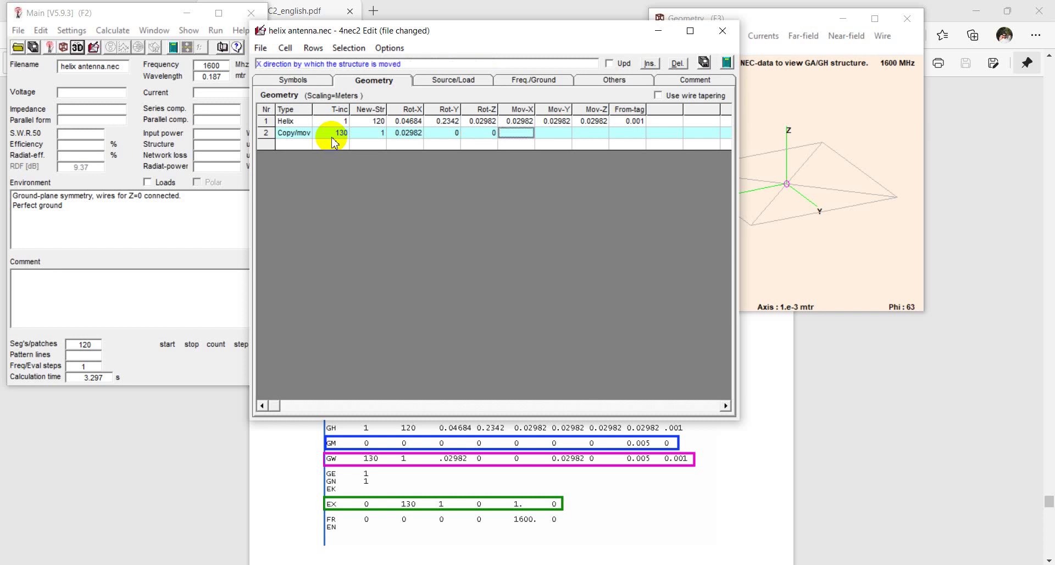
# - Enter moves of 0.02982 in X, 0 in Y and 0.005 in Z for the copy/move row, and delete the row
pyautogui.write('0.02982')
pyautogui.press('Tab')
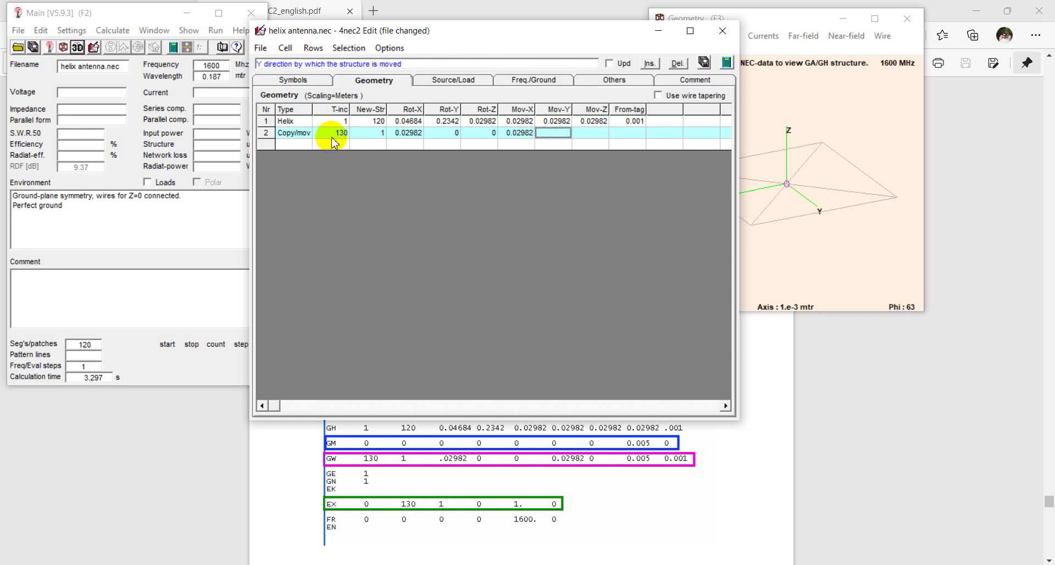
pyautogui.write('0')
pyautogui.press('Tab')
pyautogui.write('0.005')
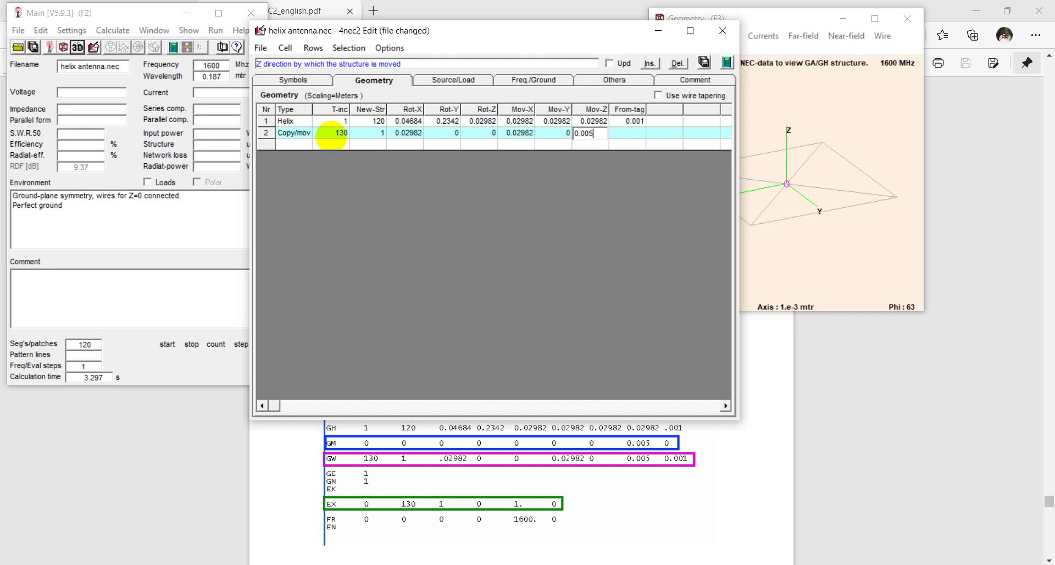
pyautogui.press('Tab')
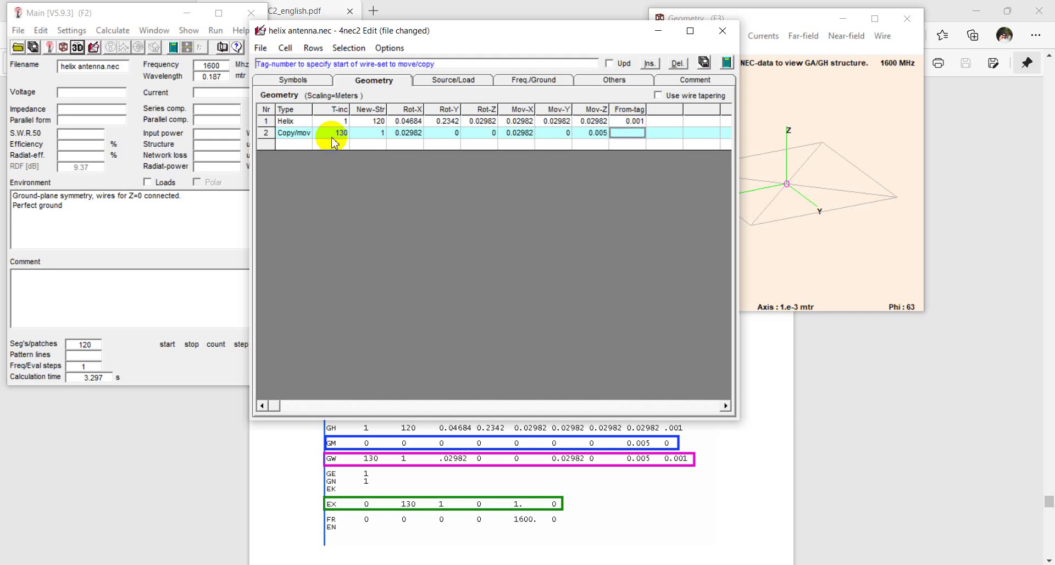
pyautogui.write('0.')
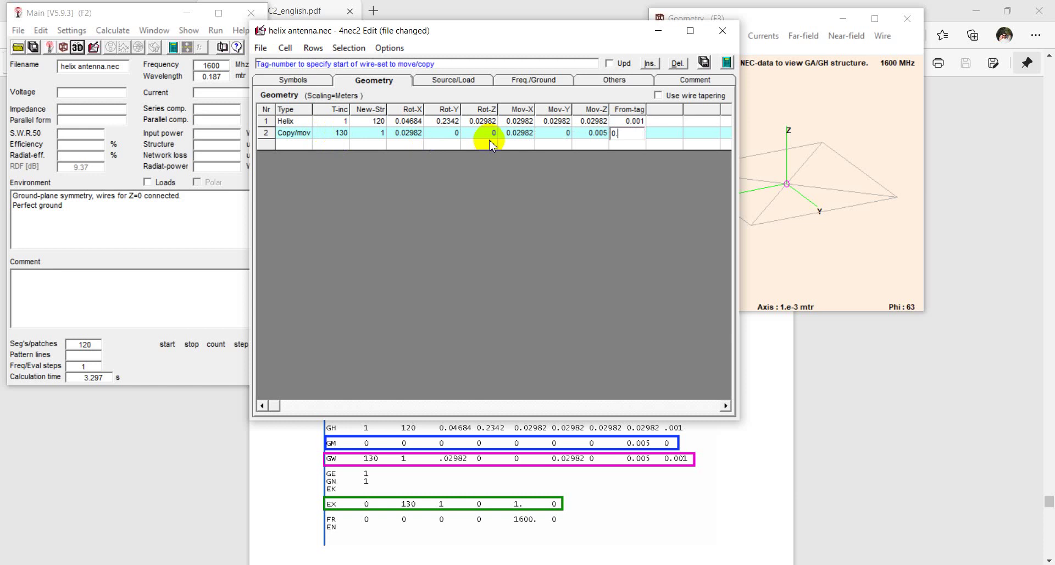
pyautogui.click(677, 63)
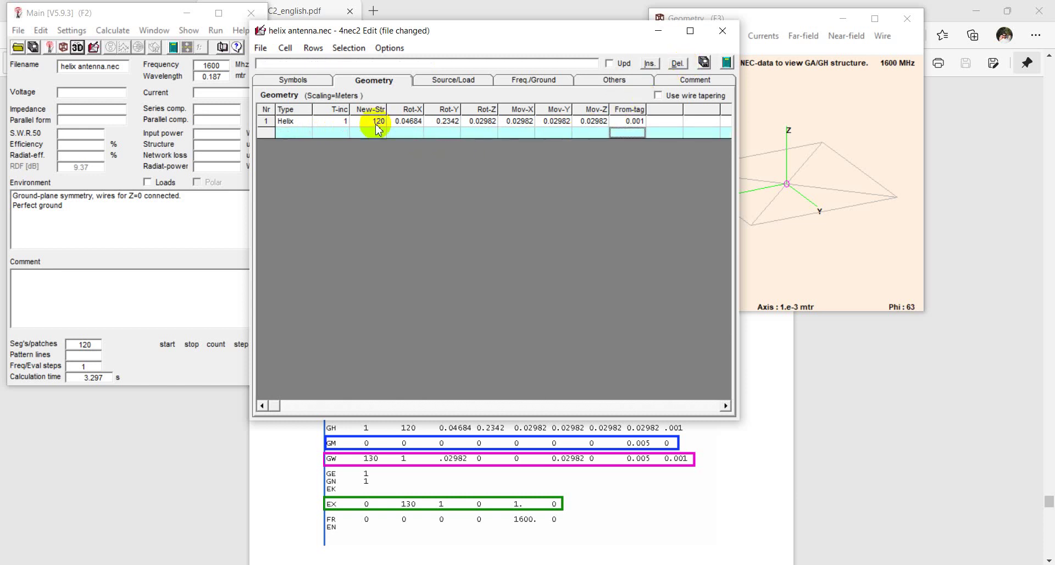
# - Add a fresh copy/move row below the helix with tag increment 0 and 0 new structures
pyautogui.click(293, 131)
pyautogui.click(304, 134)
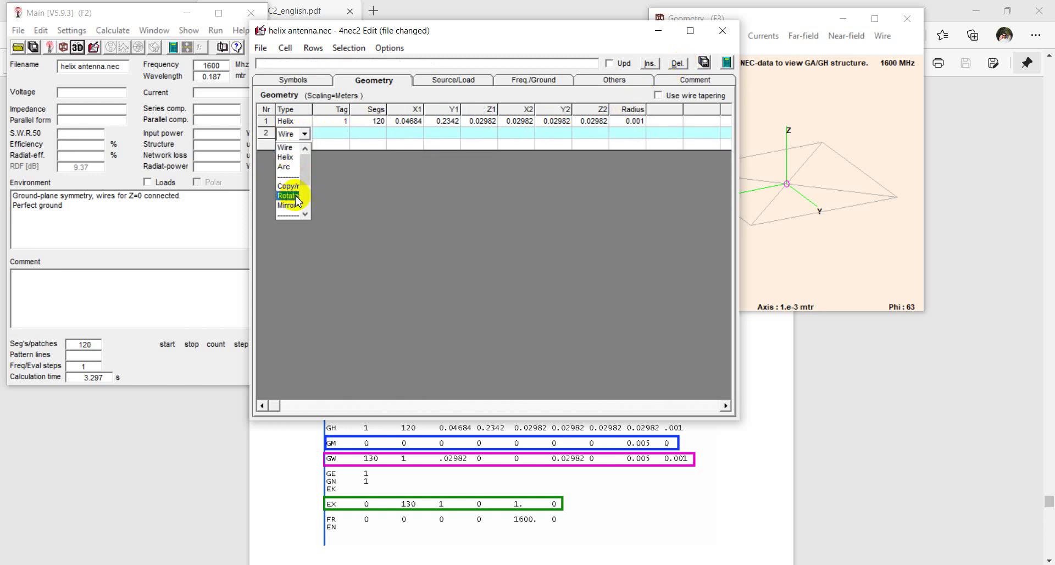
pyautogui.click(288, 185)
pyautogui.click(340, 133)
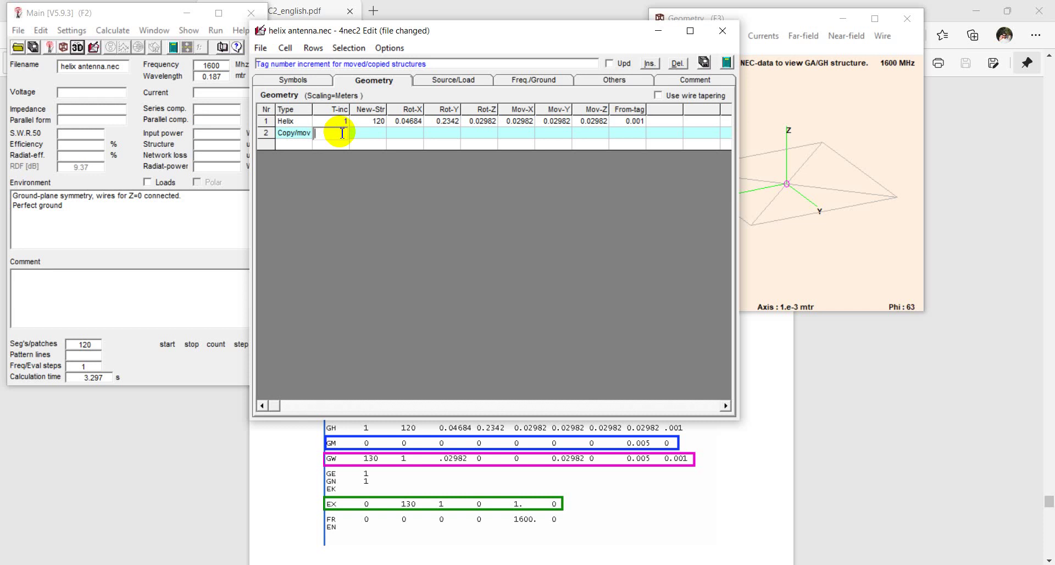
pyautogui.write('0')
pyautogui.press('Tab')
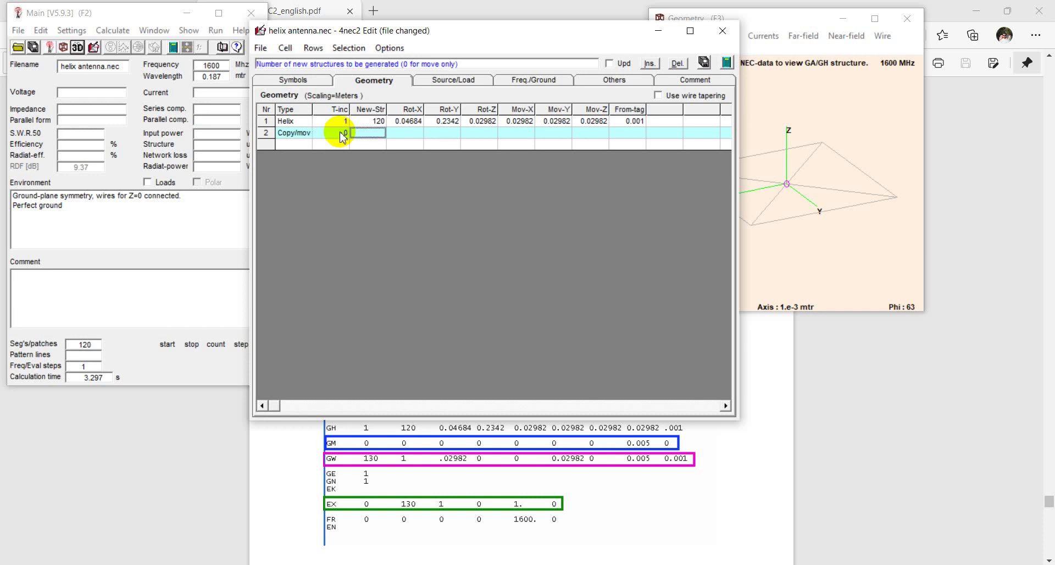
pyautogui.write('0')
pyautogui.press('Tab')
# - Set the copy/move row's rotation angles about the X, Y and Z axes to 0
pyautogui.write('0')
pyautogui.press('Tab')
pyautogui.write('0')
pyautogui.press('Tab')
pyautogui.write('0')
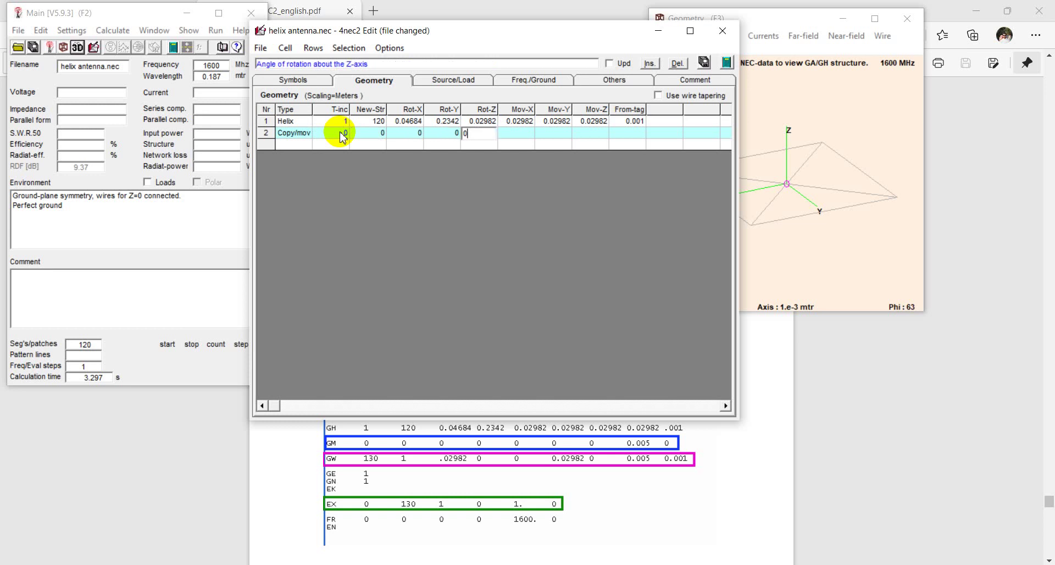
pyautogui.press('Tab')
# - Set the copy/move row's displacement to 0 in X, 0 in Y and 0.005 in Z, with from-tag 0
pyautogui.write('0')
pyautogui.press('Tab')
pyautogui.write('0')
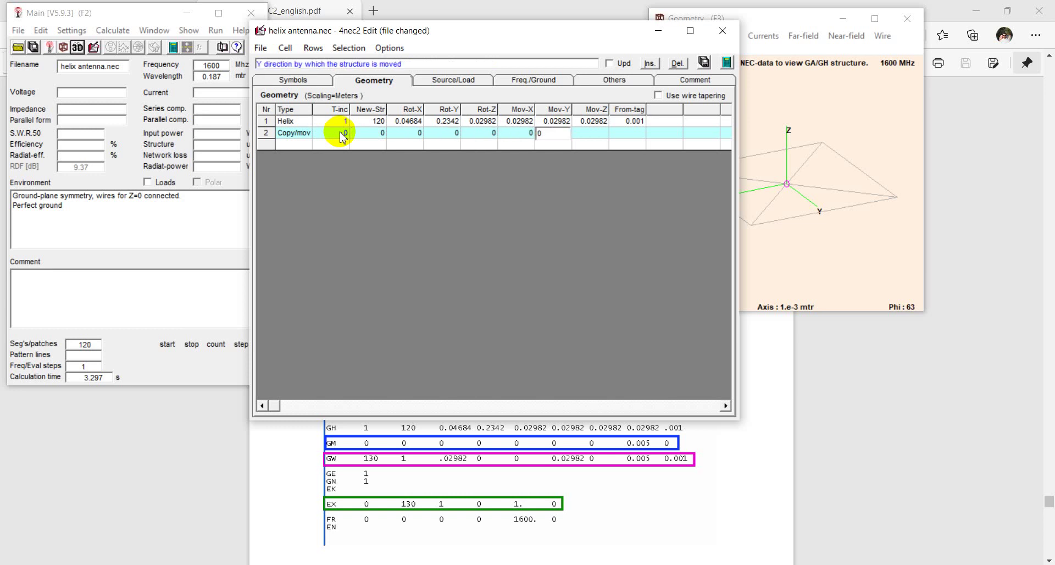
pyautogui.press('Tab')
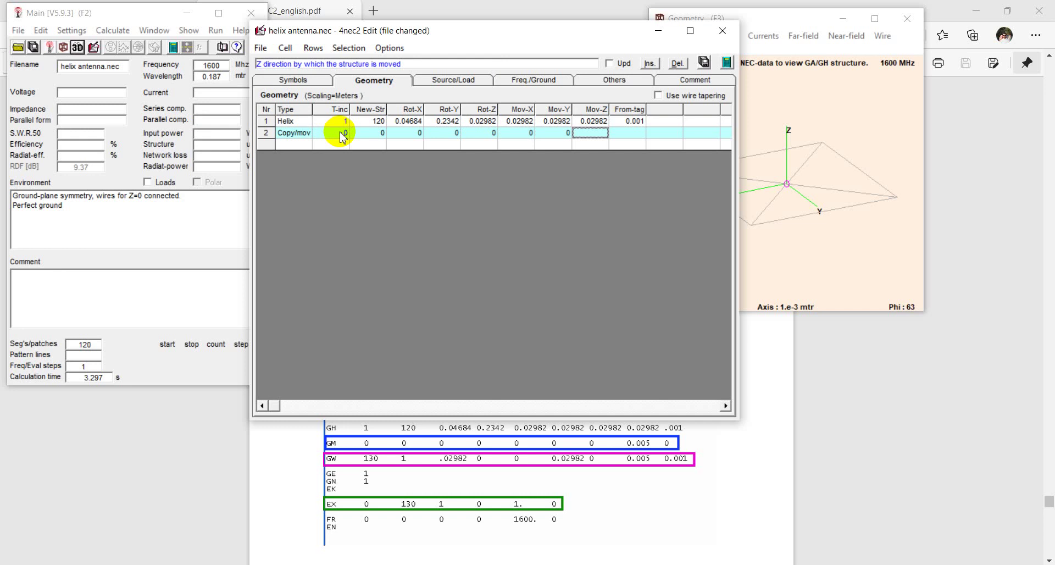
pyautogui.write('0.005')
pyautogui.press('Return')
pyautogui.write('0')
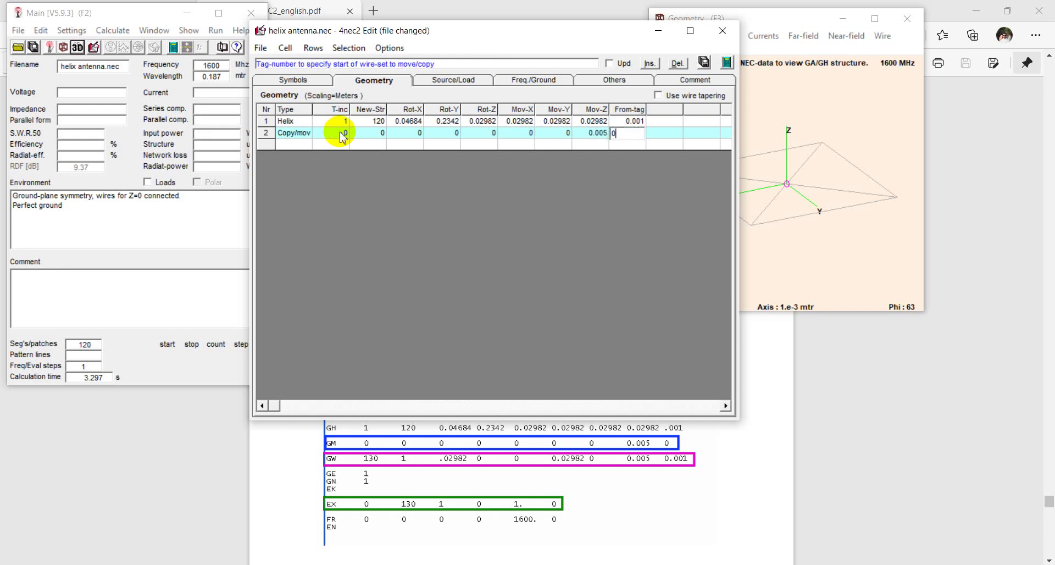
pyautogui.press('Return')
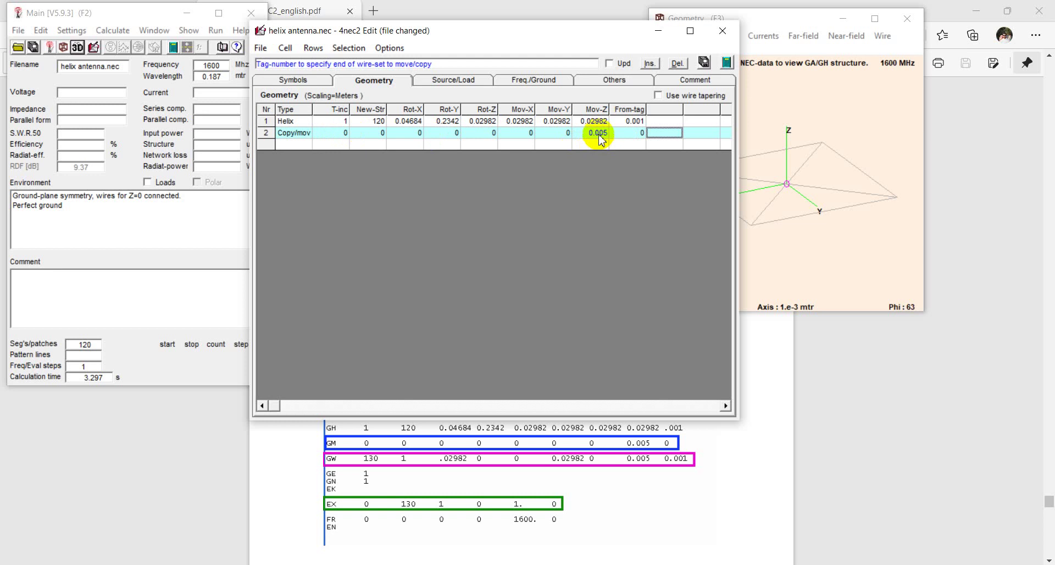
# - Add a wire row below the copy/move row with tag 130 and 1 segment
pyautogui.click(299, 145)
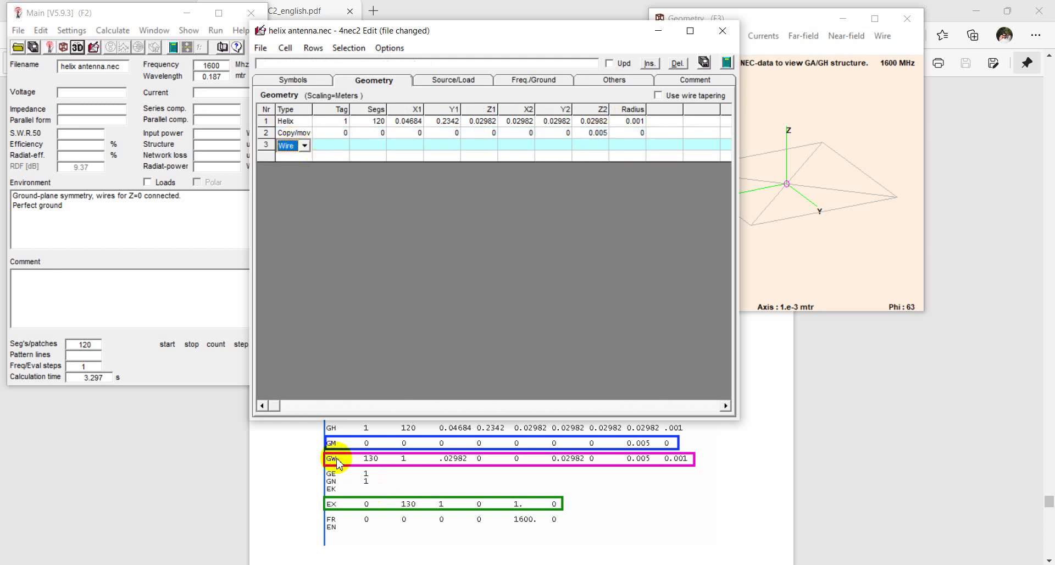
pyautogui.click(333, 145)
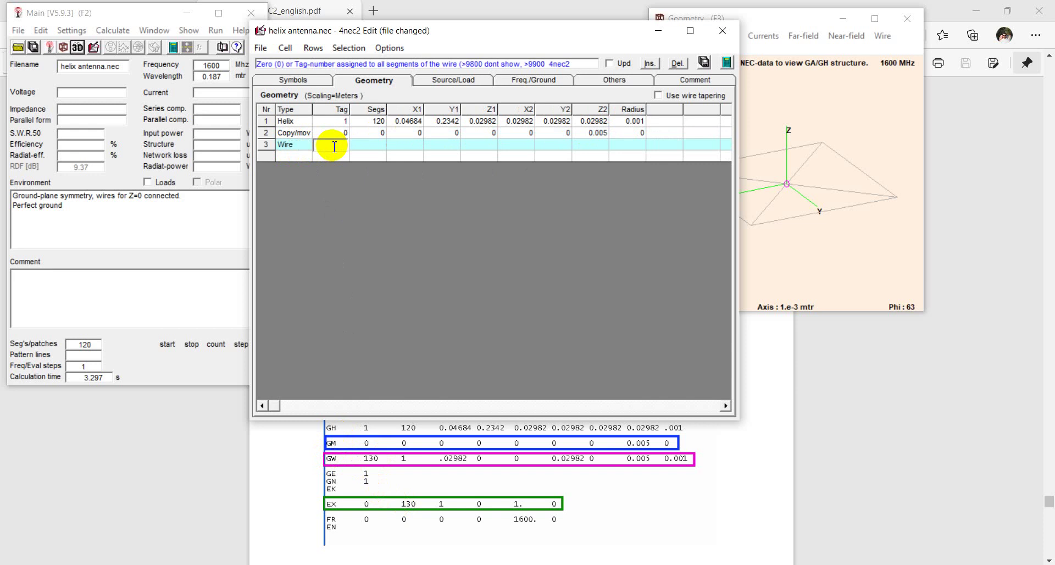
pyautogui.press('Tab')
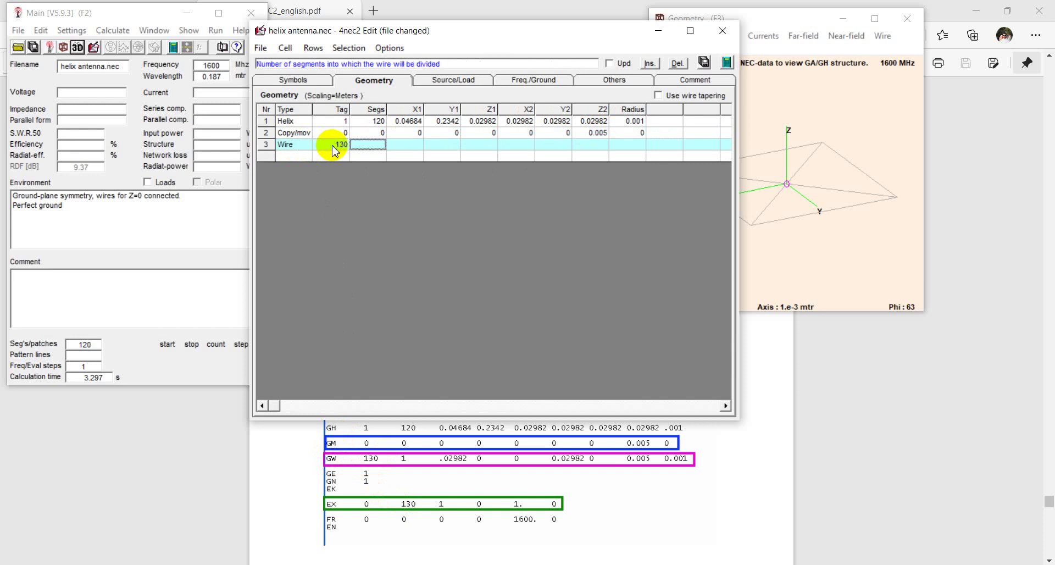
pyautogui.write('1')
pyautogui.press('Tab')
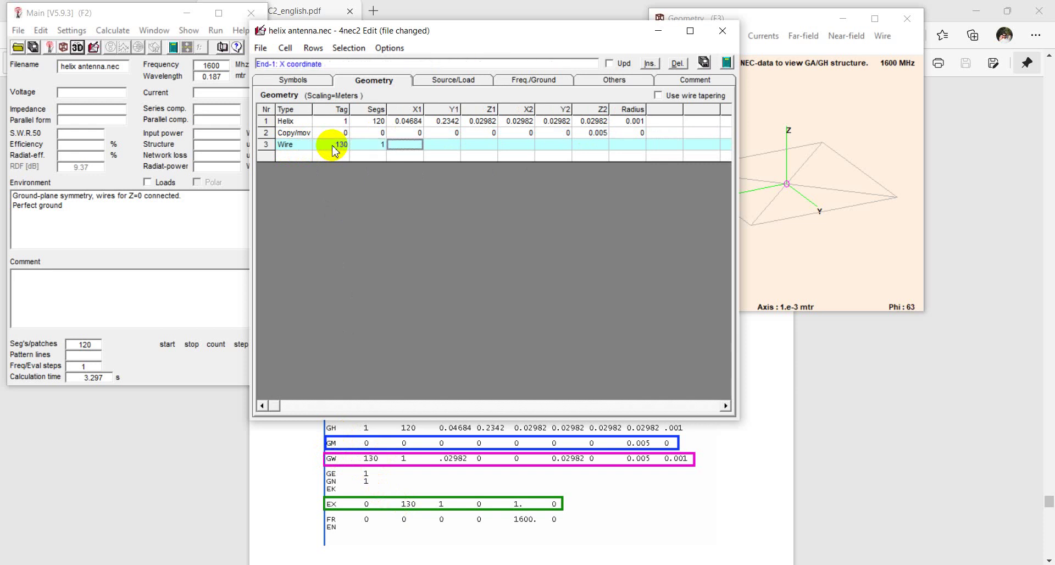
# - Place the first end of wire 130 at X 0.02982, Y 0, Z 0
pyautogui.write('0.02982')
pyautogui.press('Tab')
pyautogui.write('0')
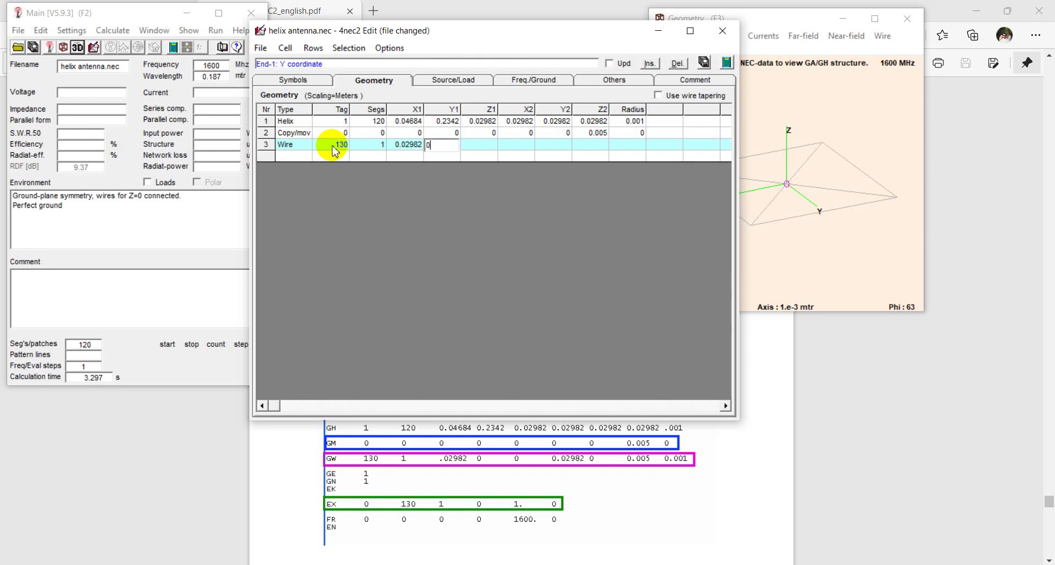
pyautogui.press('Tab')
pyautogui.write('0')
pyautogui.press('Tab')
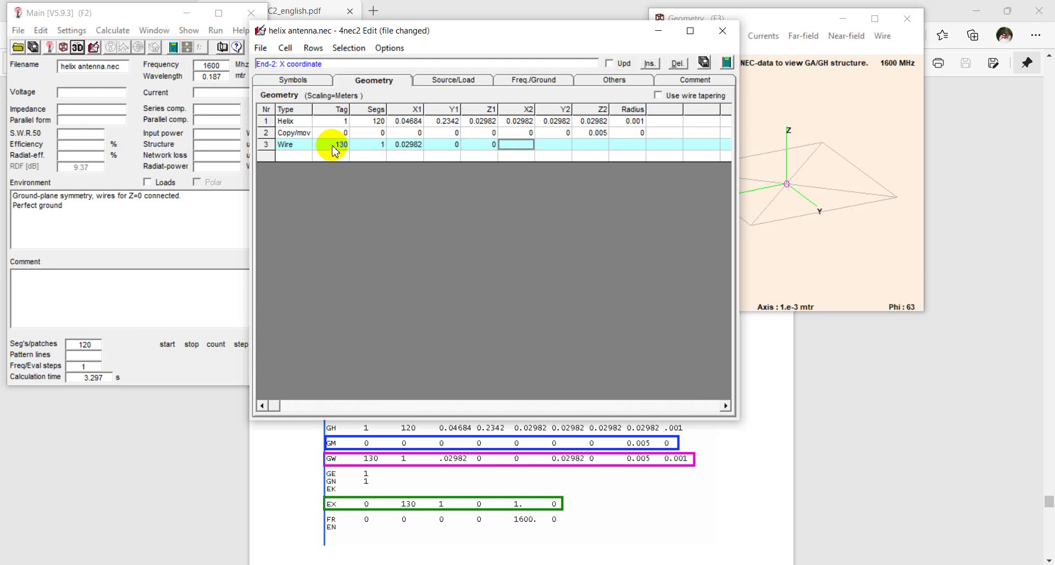
# - Place the second end of wire 130 at X 0.02982, Y 0, Z 0.005, and give the wire a radius of 0.001
pyautogui.write('0.02982')
pyautogui.press('Tab')
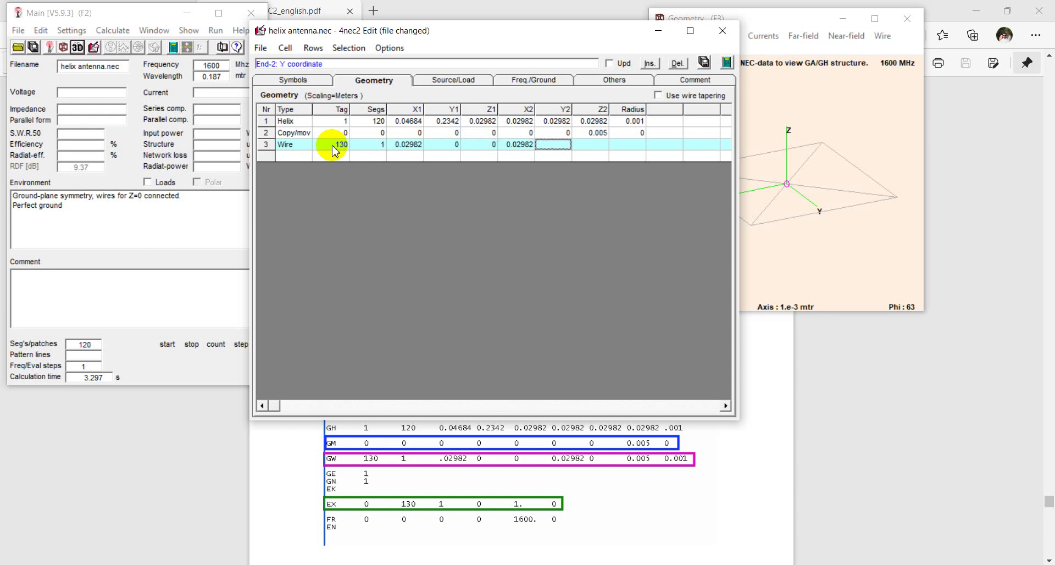
pyautogui.write('0')
pyautogui.press('Tab')
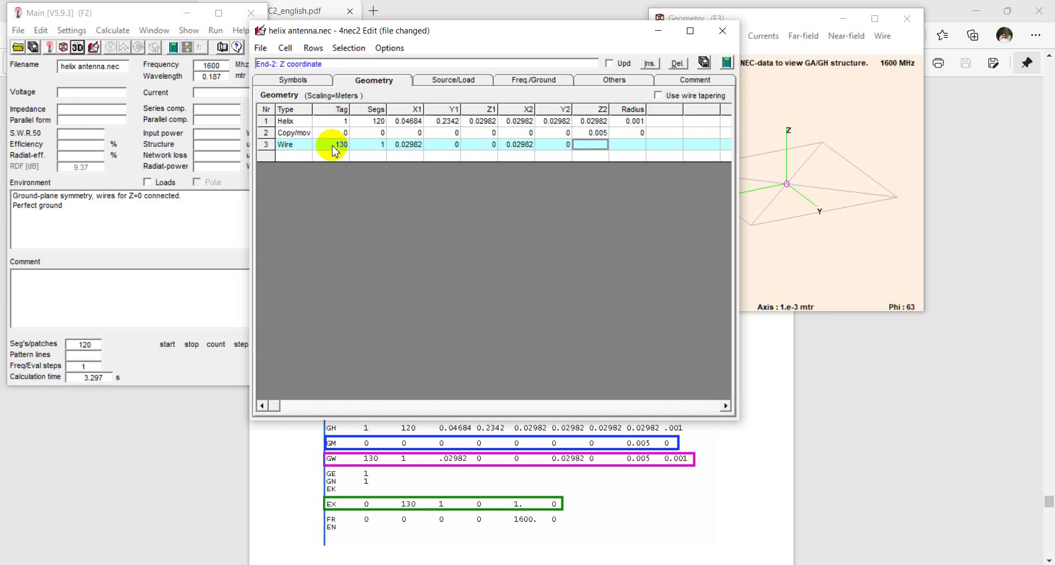
pyautogui.write('0.005')
pyautogui.press('Tab')
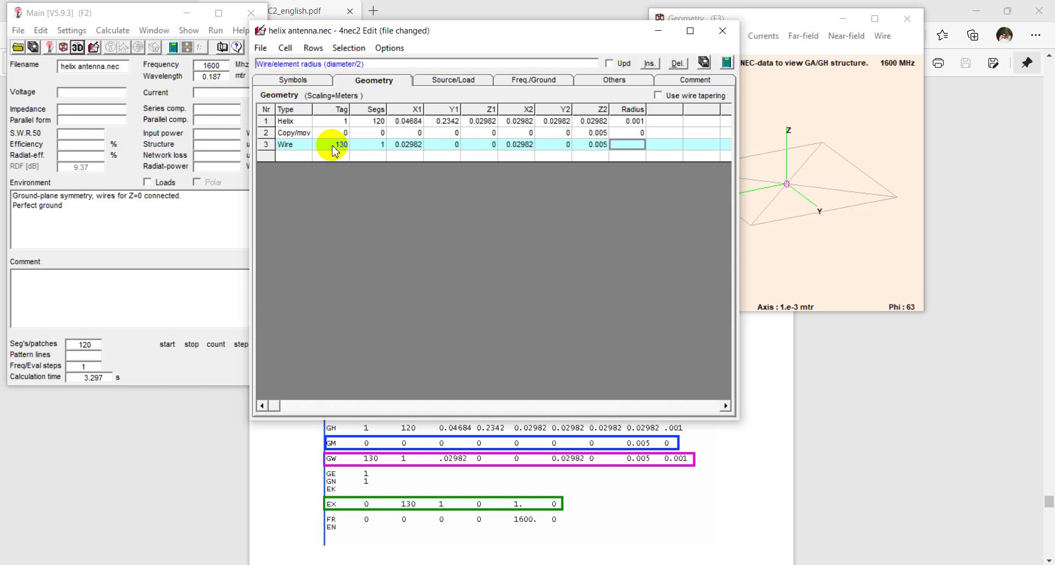
pyautogui.write('0.001')
pyautogui.press('Tab')
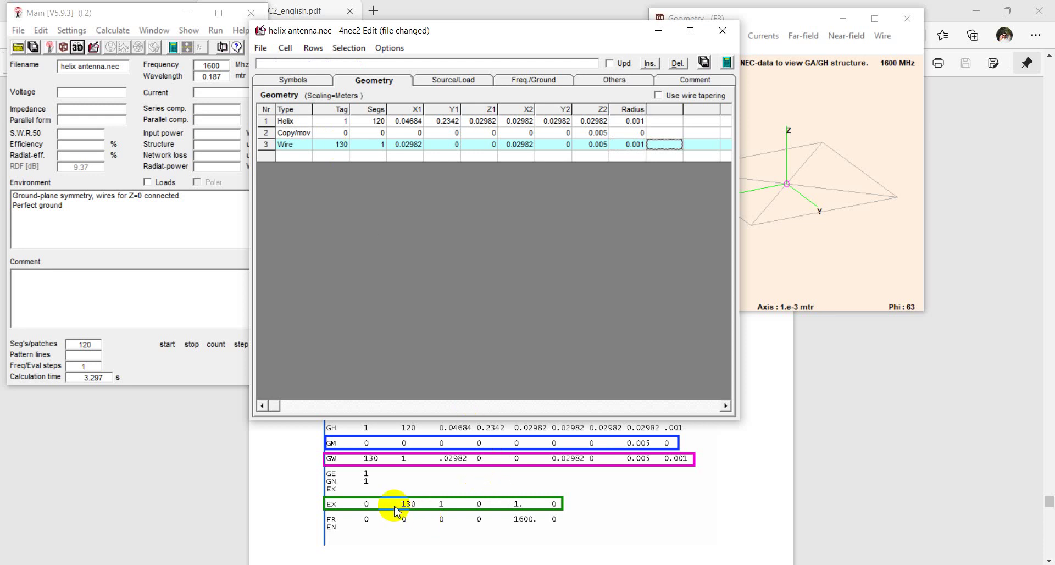
# - Move the voltage source to the wire with tag 130, keeping it on segment 1, and compare it with the PDF listing
pyautogui.click(459, 80)
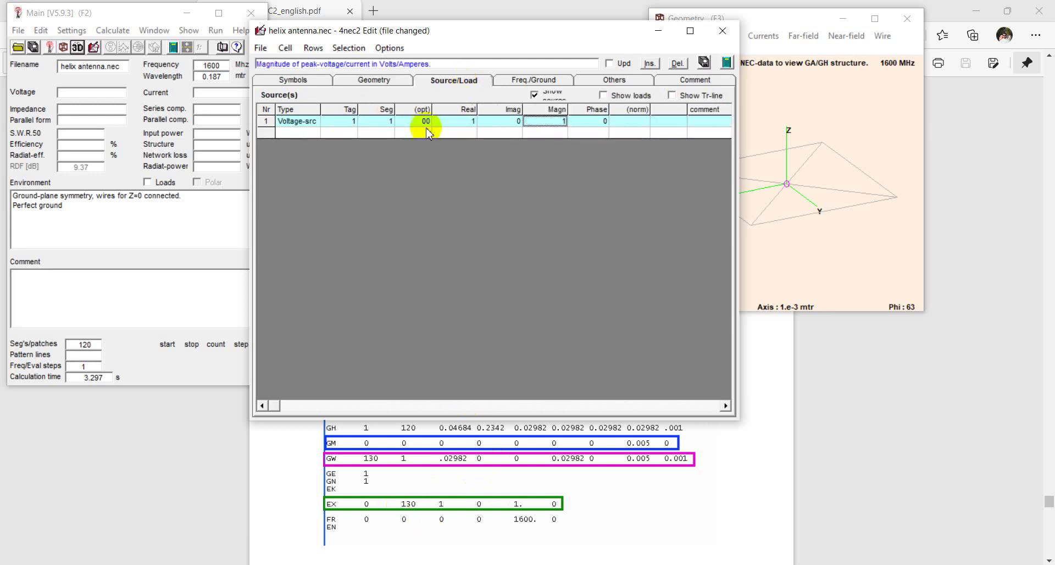
pyautogui.click(351, 121)
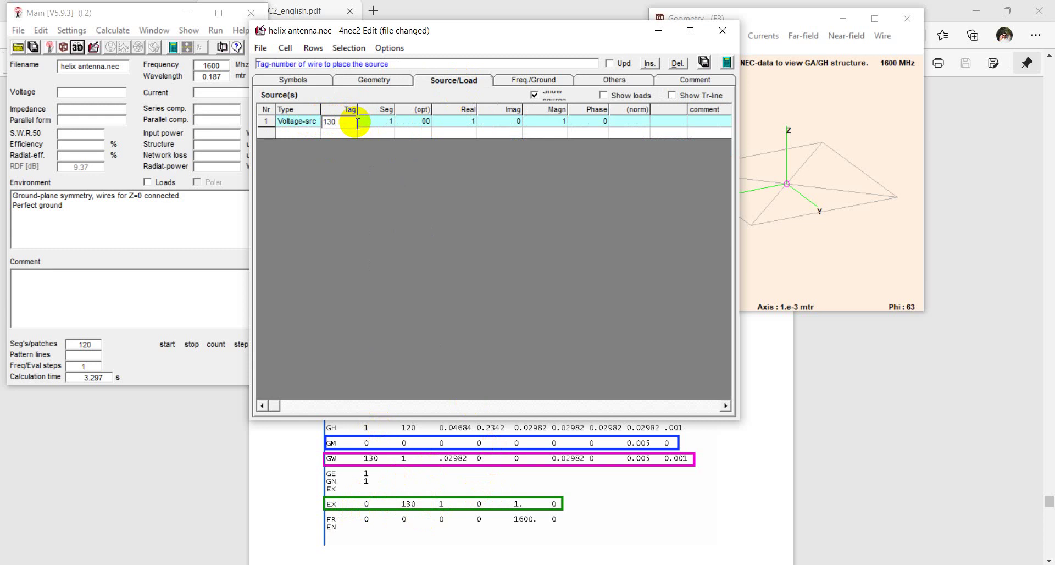
pyautogui.click(372, 122)
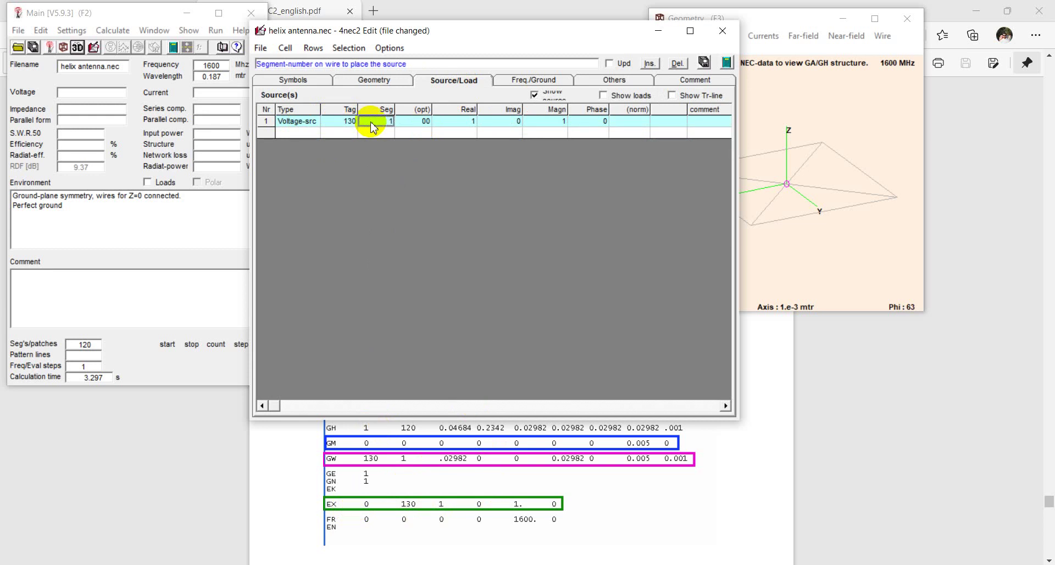
pyautogui.scroll(-1, 585, 503)
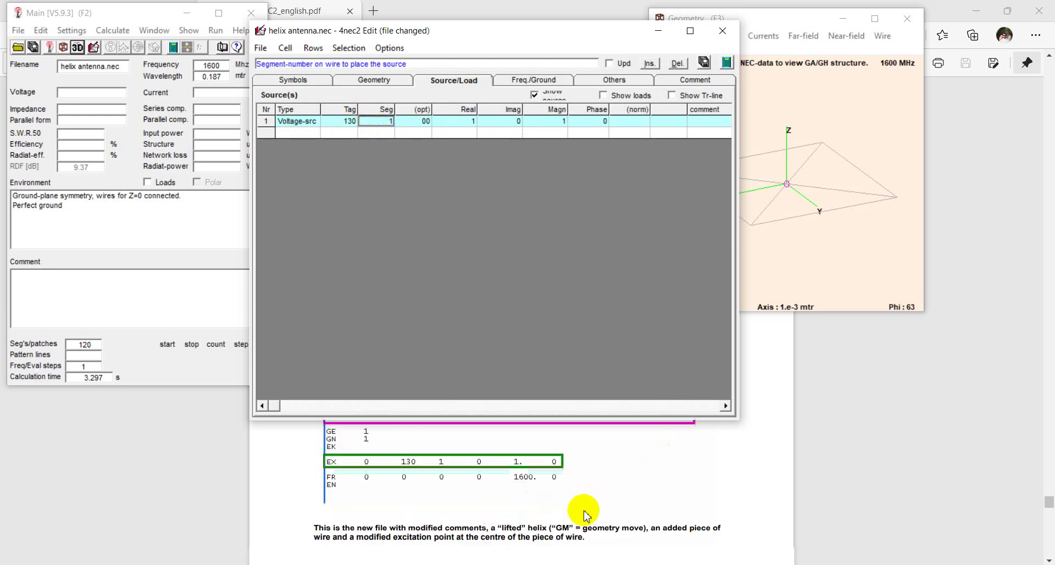
pyautogui.scroll(1, 581, 503)
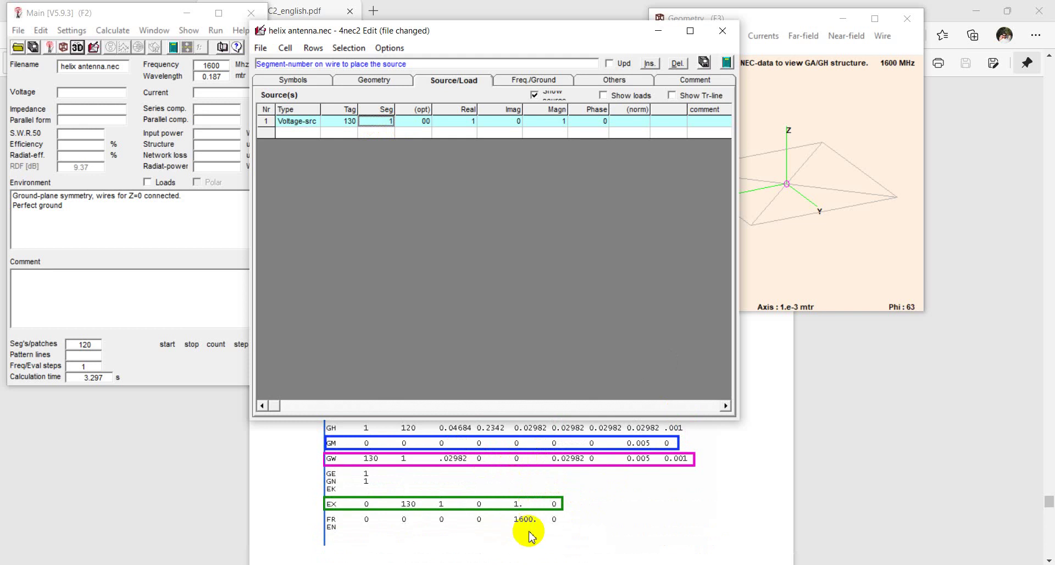
# - Check the frequency, ground and extended-kernel settings, and generate the full far-field pattern at 1600 MHz with 5-degree resolution
pyautogui.click(525, 80)
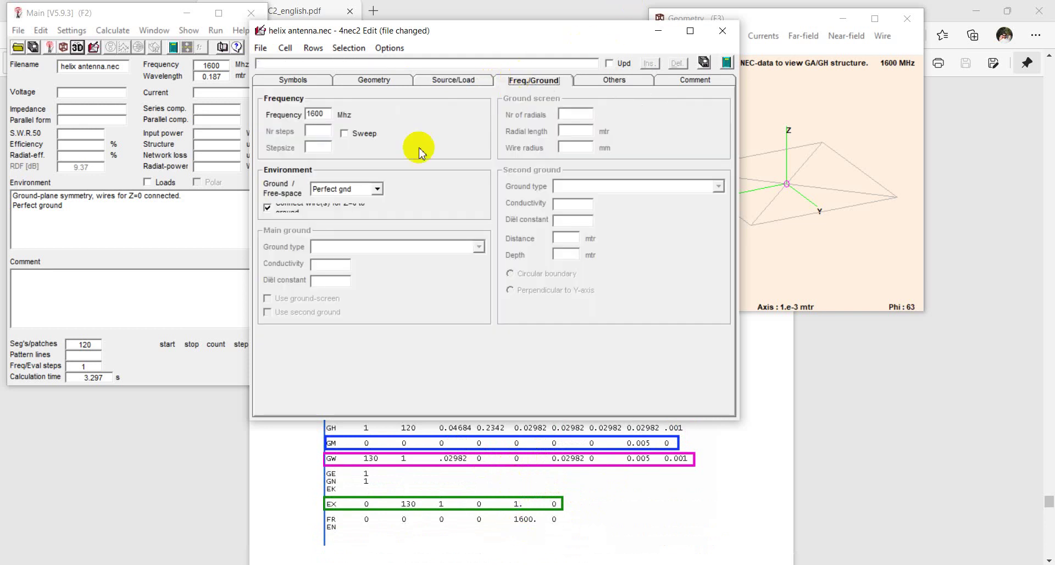
pyautogui.click(612, 81)
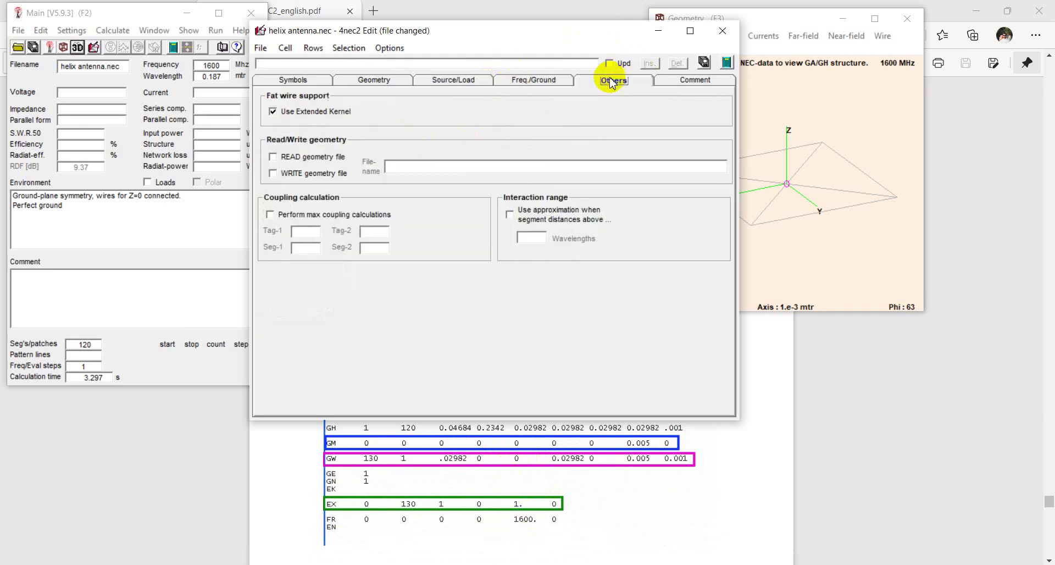
pyautogui.click(522, 82)
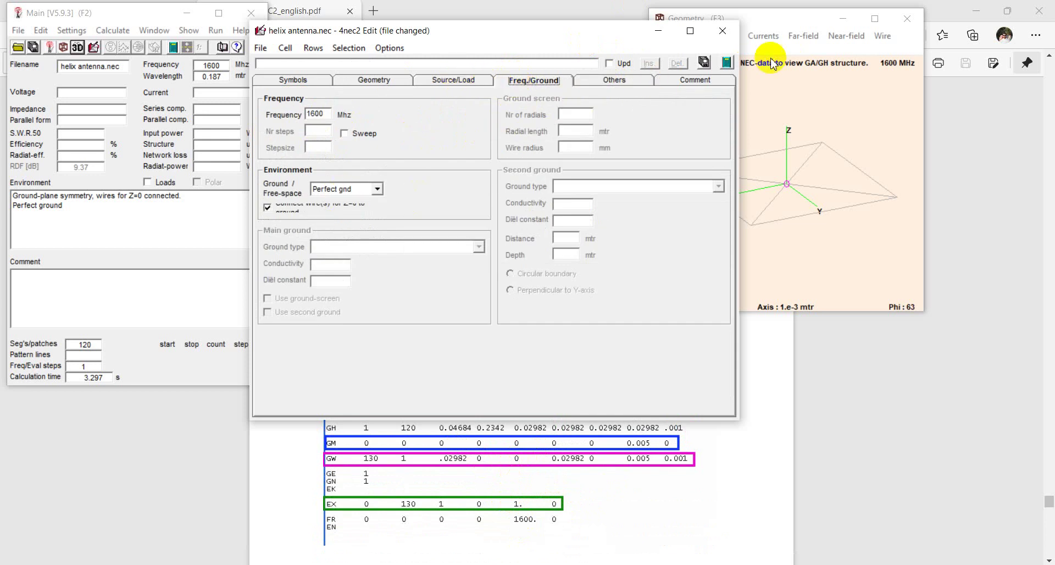
pyautogui.click(727, 62)
pyautogui.click(322, 205)
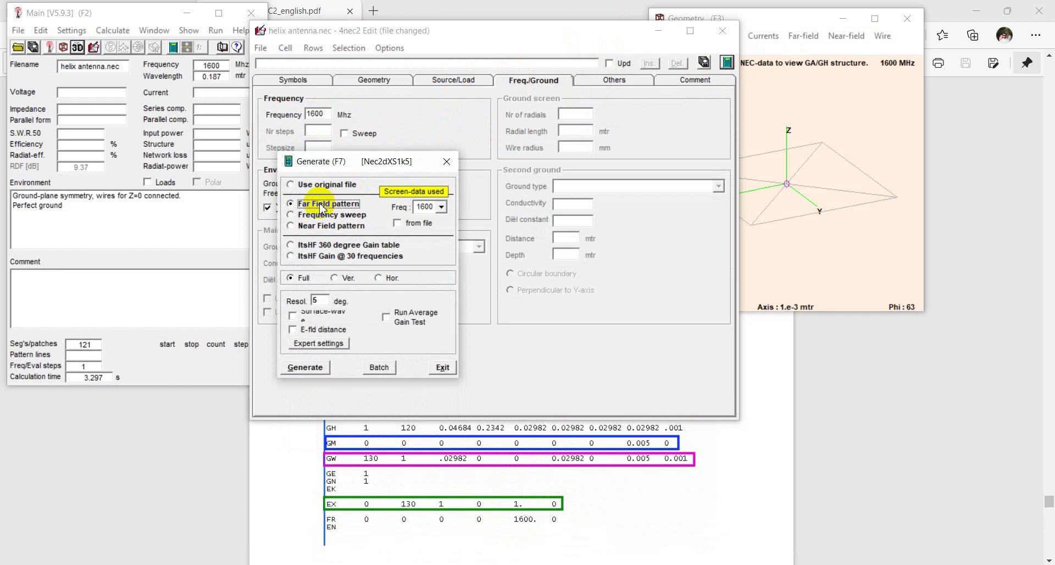
pyautogui.click(305, 367)
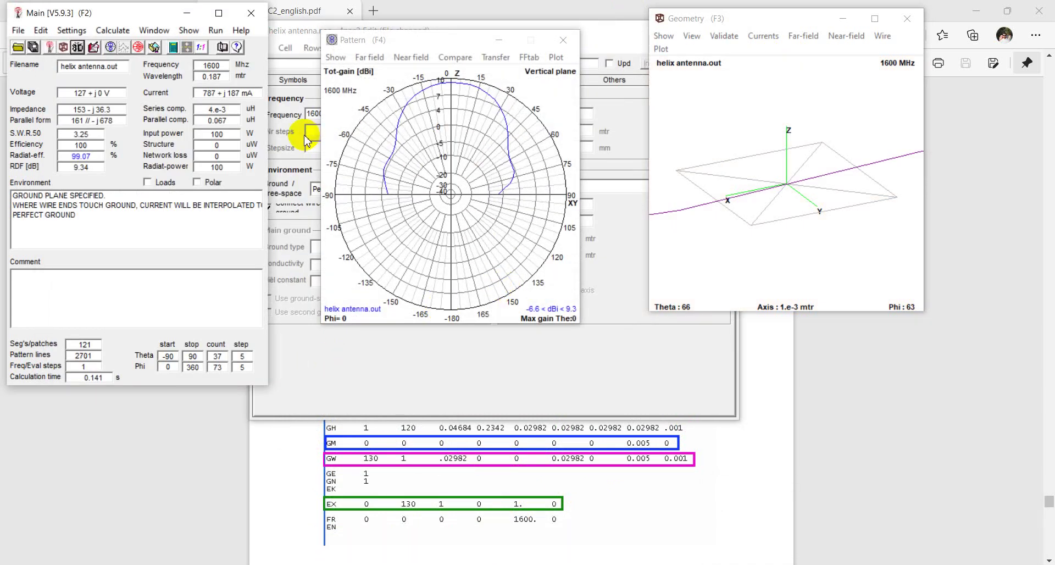
# - Inspect the lifted helix and its feed wire from several angles in the 3D viewer
pyautogui.click(78, 47)
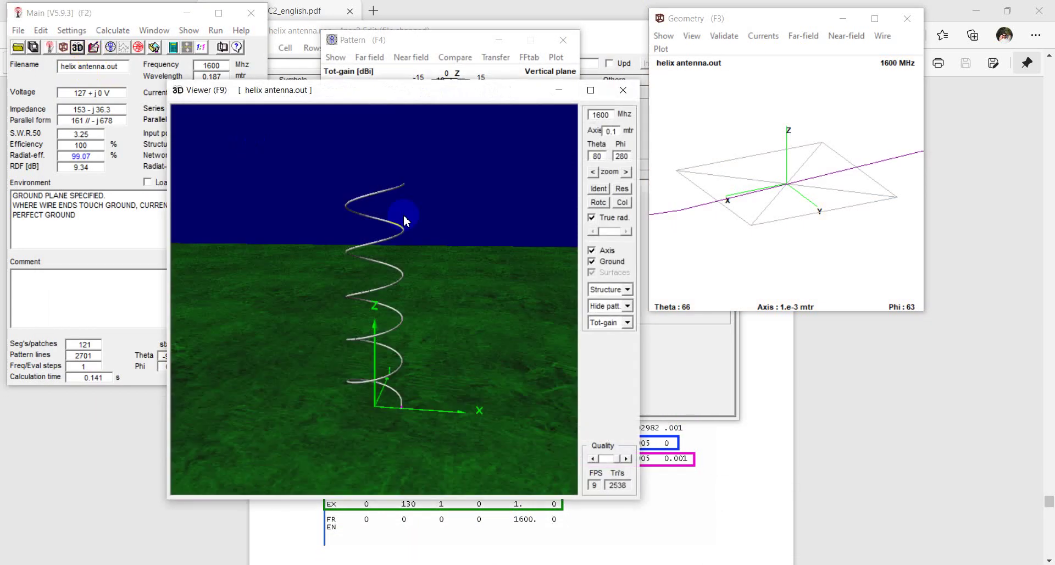
pyautogui.moveTo(447, 278); pyautogui.dragTo(556, 224)
pyautogui.moveTo(505, 268); pyautogui.dragTo(400, 434)
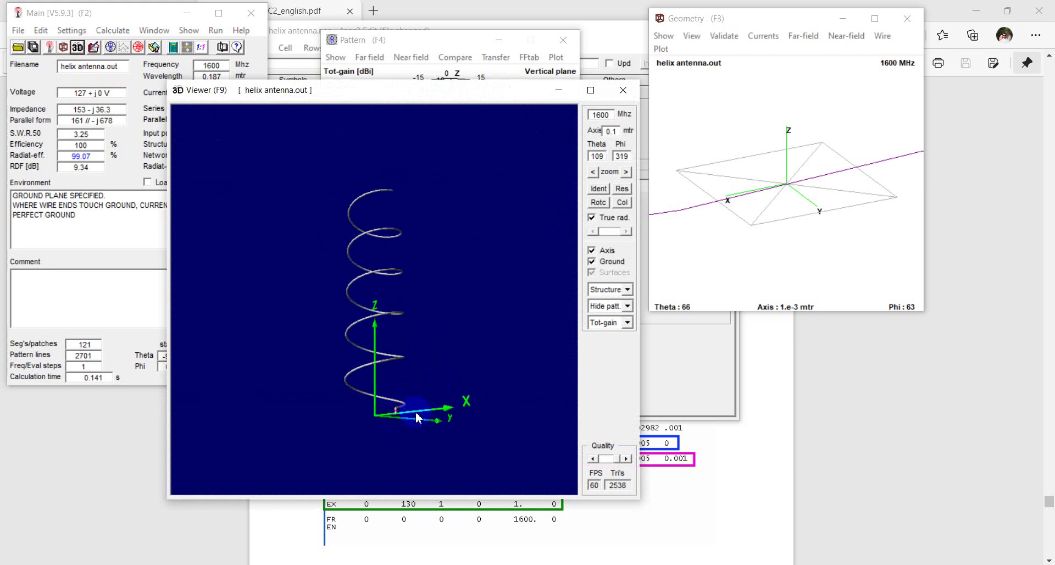
pyautogui.moveTo(481, 295); pyautogui.dragTo(528, 271)
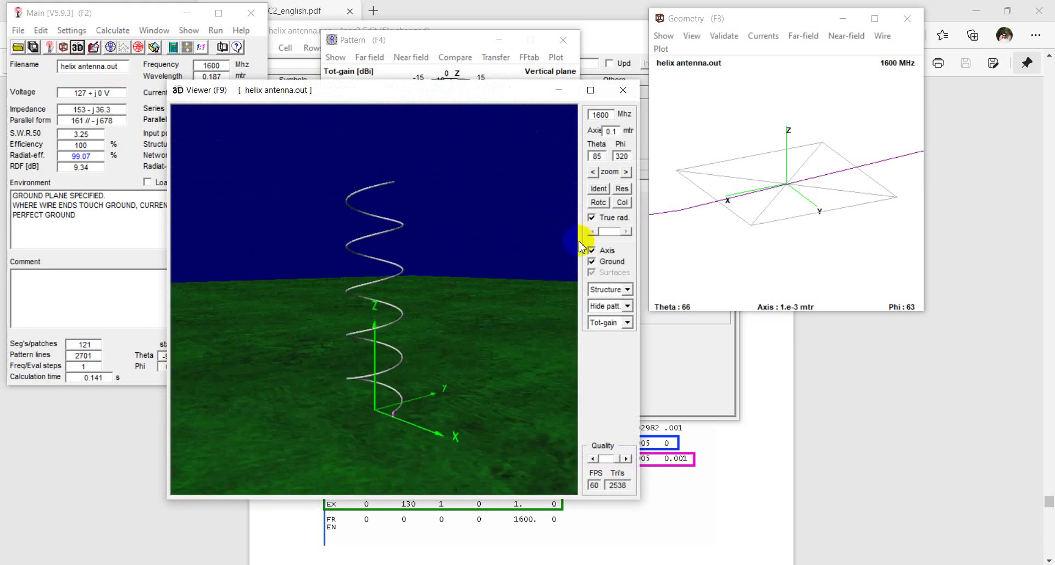
# - Display the helix's wire segments in the 3D view, and return to the plain structure display to examine the feed wire
pyautogui.click(609, 288)
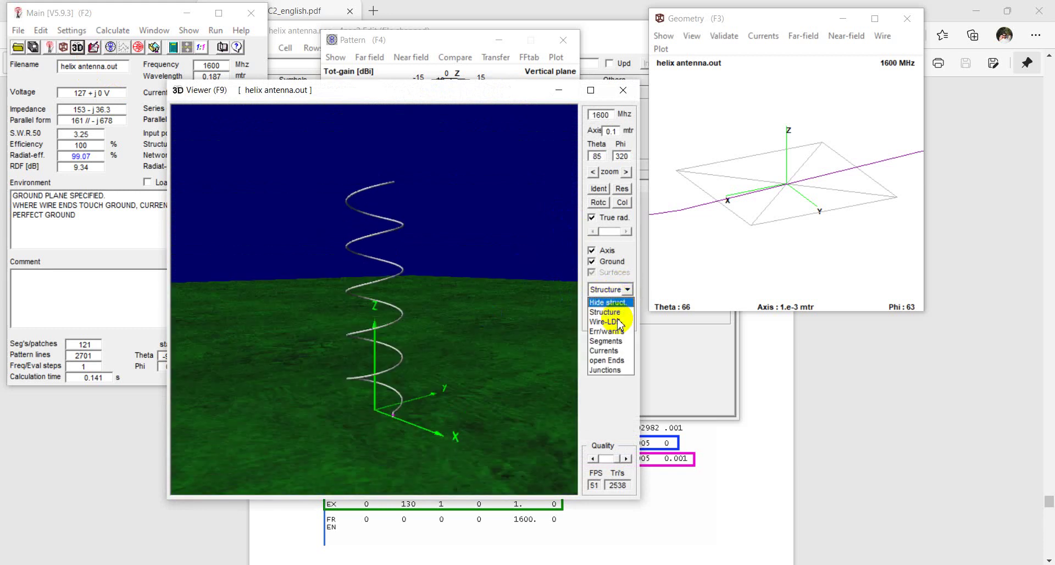
pyautogui.click(616, 342)
pyautogui.click(611, 289)
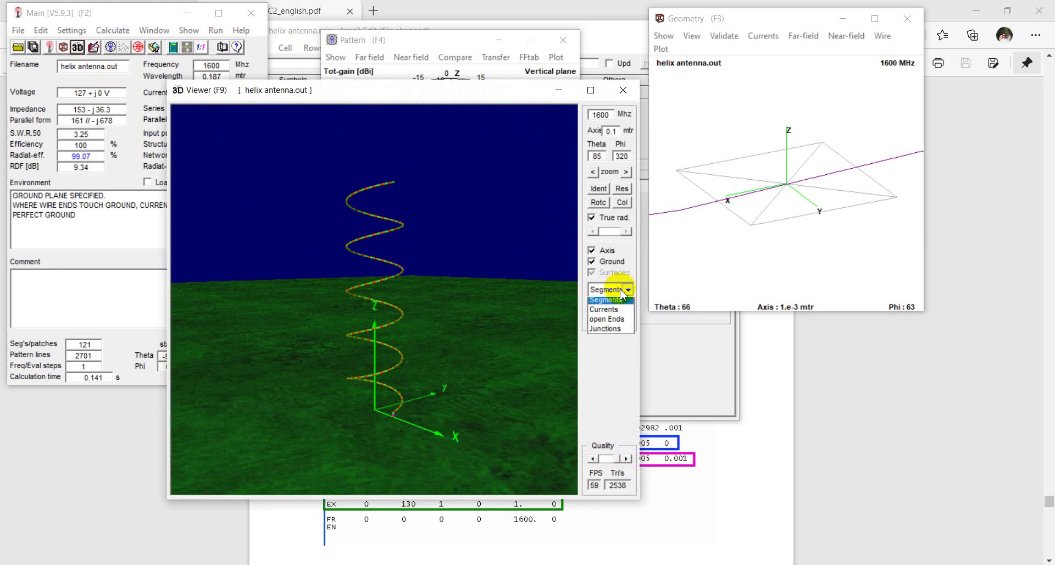
pyautogui.click(610, 312)
pyautogui.moveTo(483, 341)
pyautogui.mouseDown()
pyautogui.moveTo(455, 306)
pyautogui.moveTo(438, 306)
pyautogui.mouseUp()
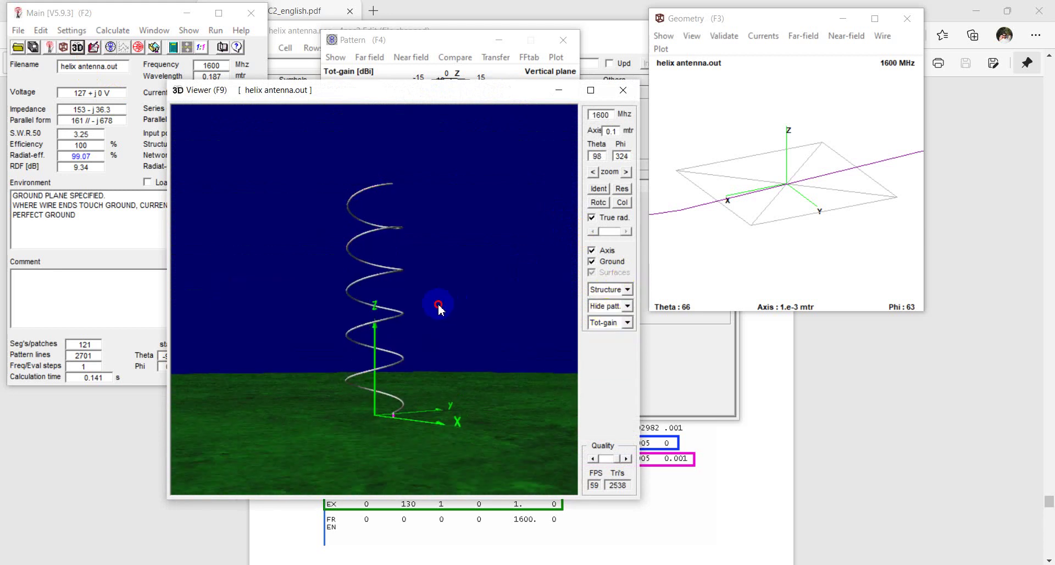
# - Close the 3D viewer and the far-field pattern plot, and return to the antenna editor
pyautogui.click(623, 90)
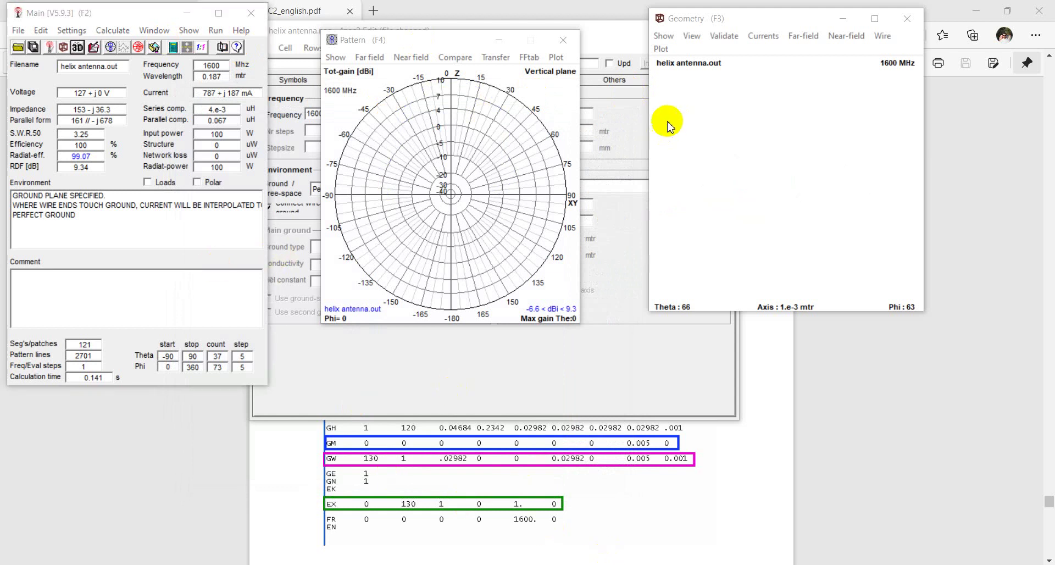
pyautogui.click(558, 40)
pyautogui.click(577, 30)
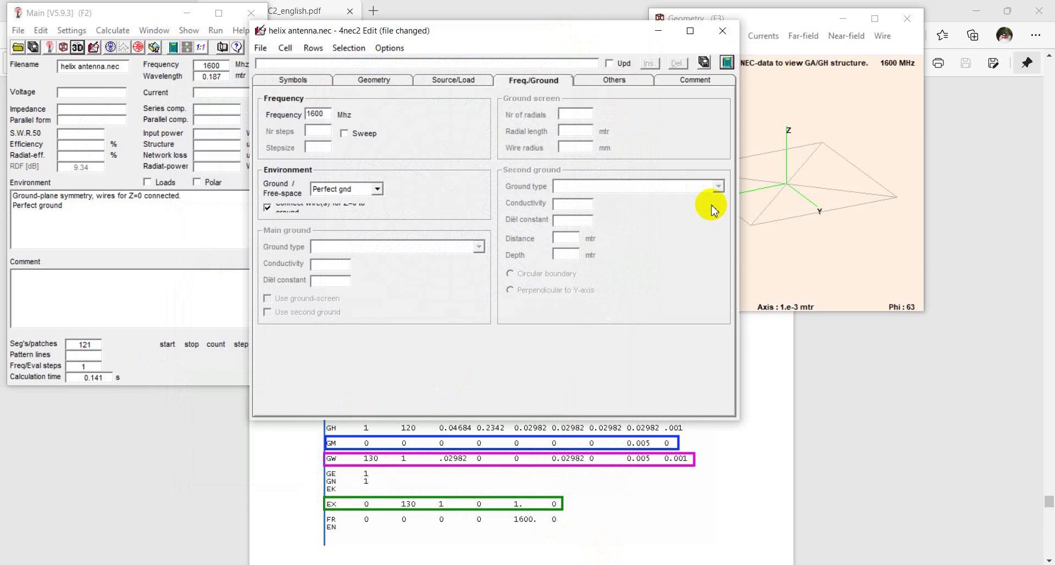
# - Review the antenna's symbols, geometry, frequency/ground and other editor settings, leaving the calculation dialog without generating
pyautogui.click(305, 82)
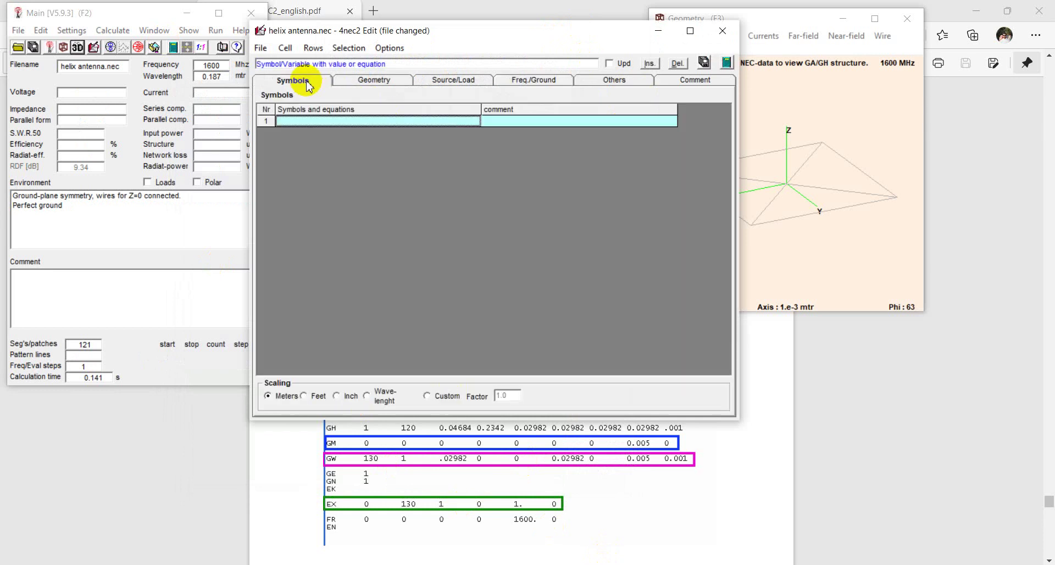
pyautogui.click(360, 83)
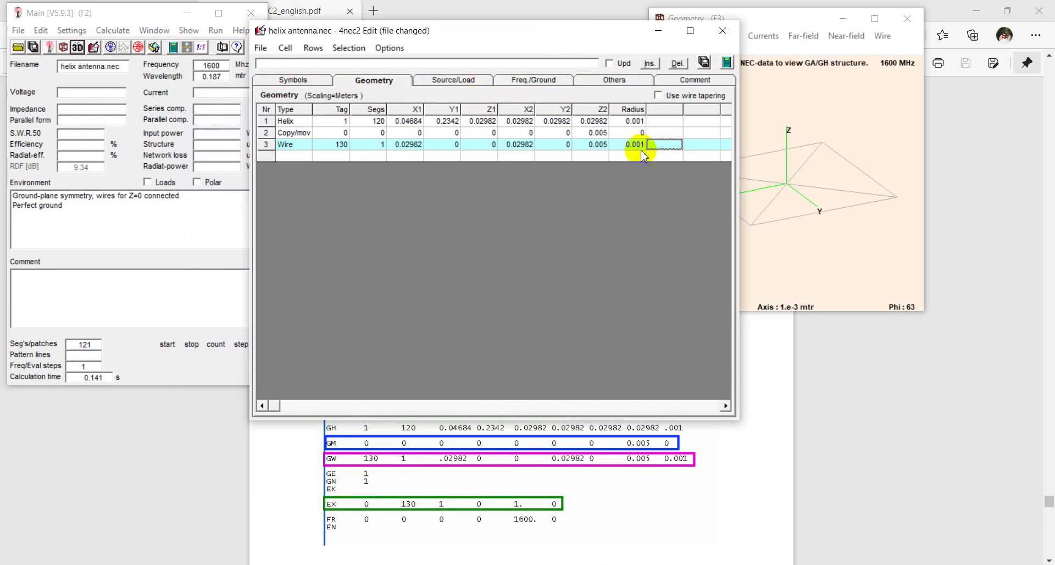
pyautogui.click(726, 63)
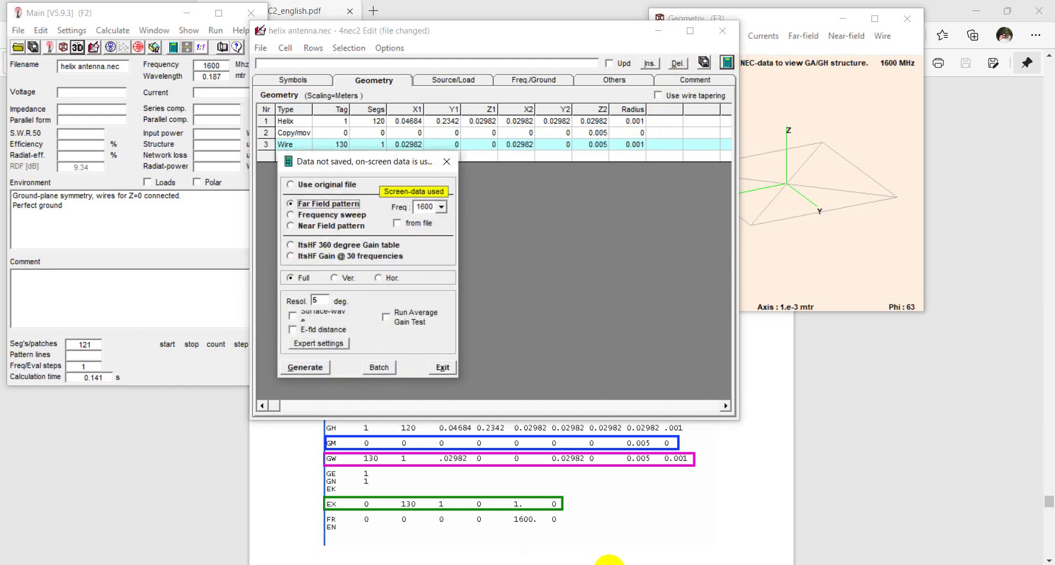
pyautogui.click(443, 365)
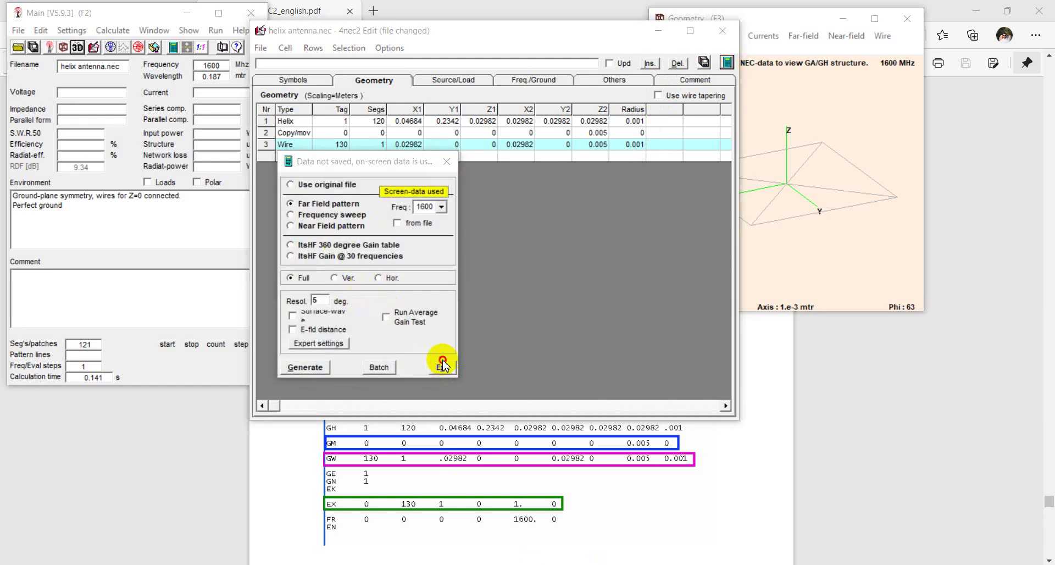
pyautogui.click(538, 80)
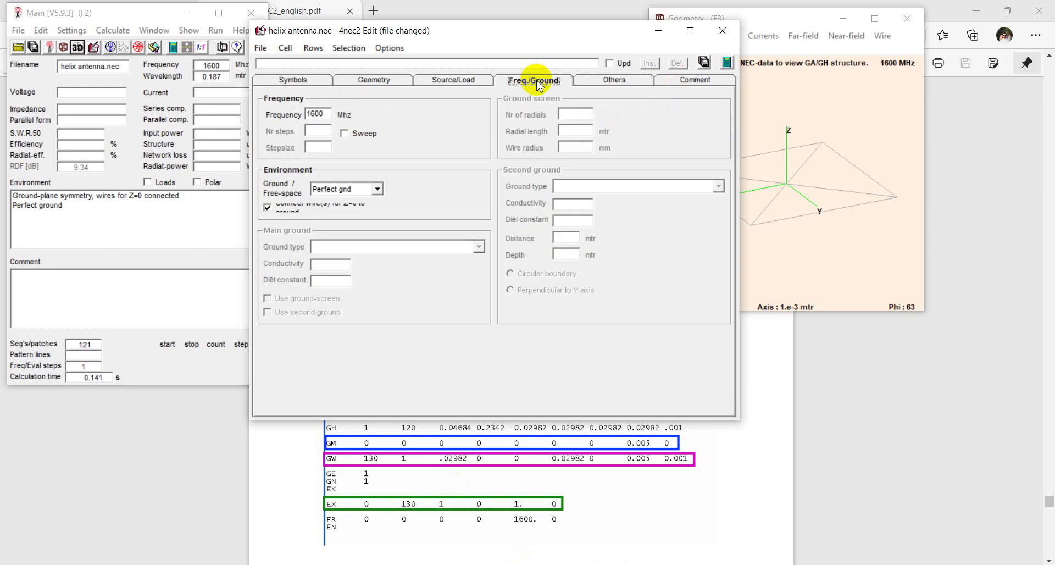
pyautogui.click(720, 79)
pyautogui.click(640, 81)
pyautogui.click(534, 81)
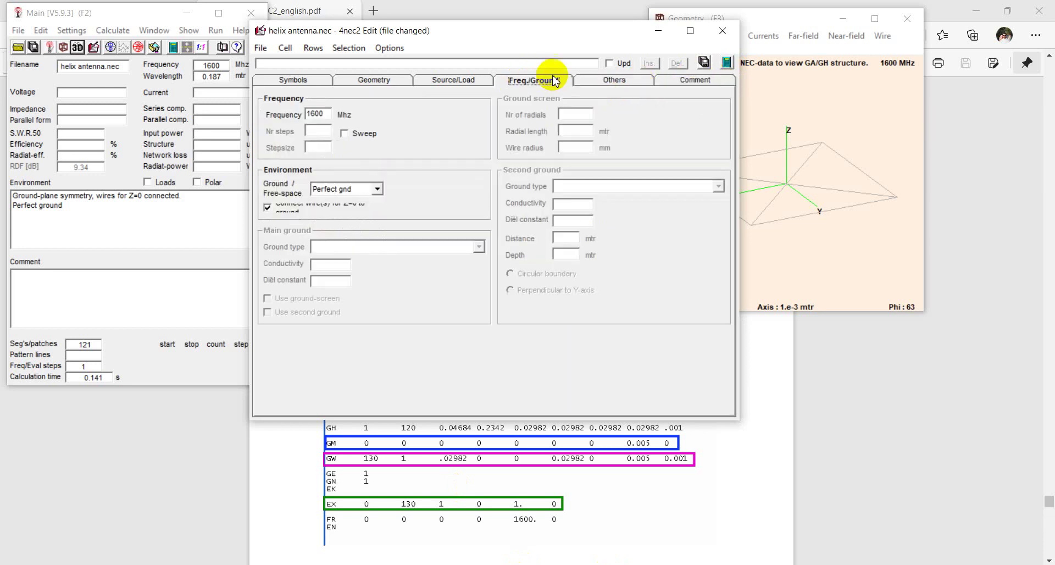
# - Generate the full far-field pattern at 1600 MHz with 5-degree resolution, inspect the helix in the 3D viewer, and close both result windows
pyautogui.click(726, 62)
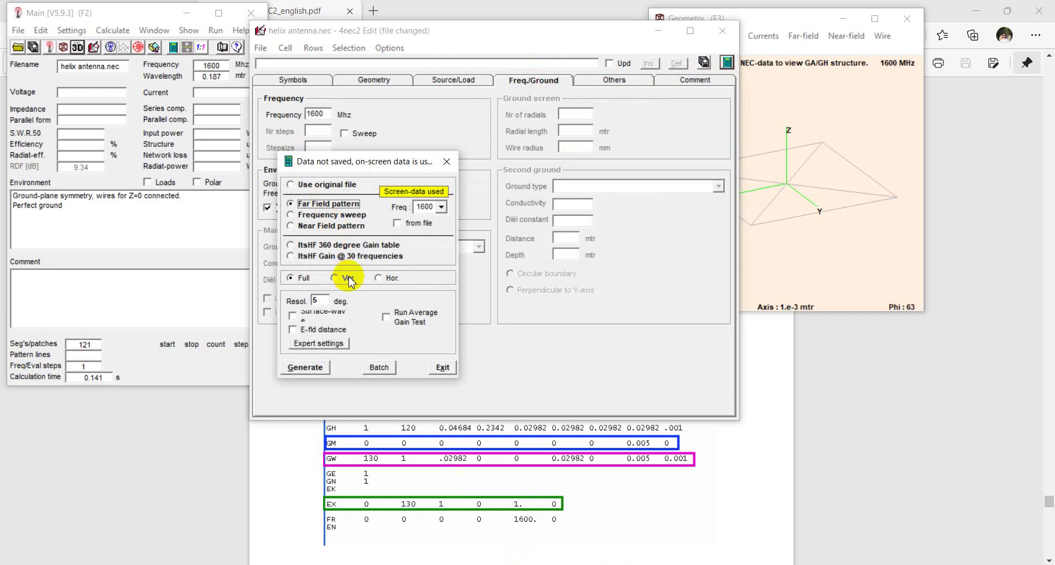
pyautogui.click(305, 364)
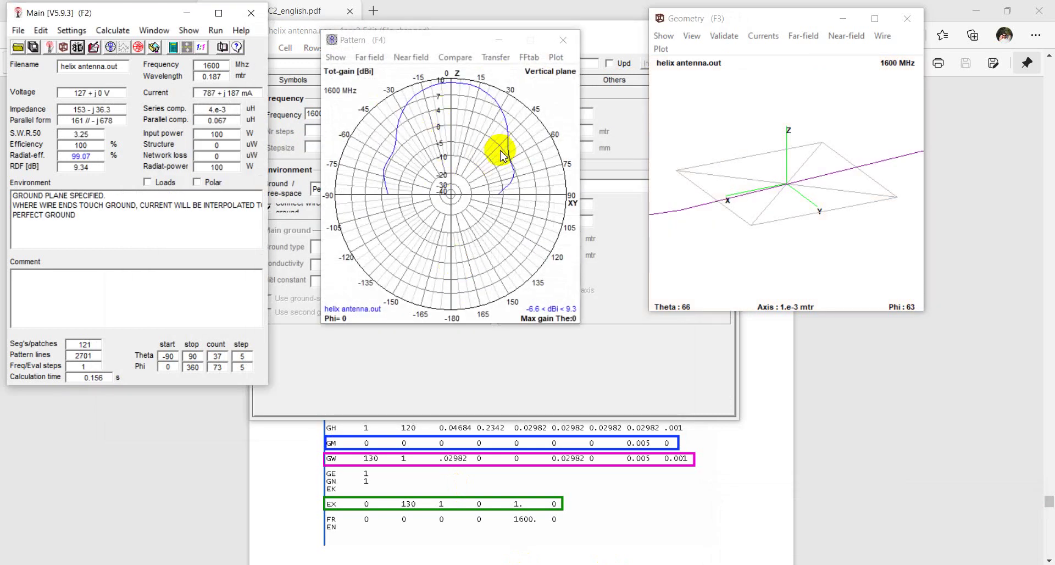
pyautogui.click(77, 48)
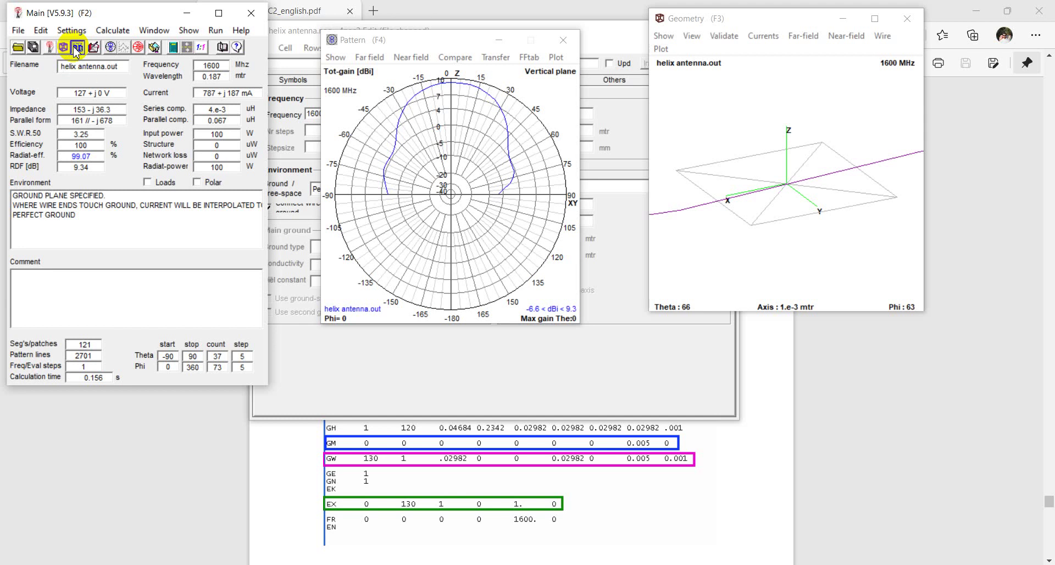
pyautogui.moveTo(447, 278); pyautogui.dragTo(478, 253)
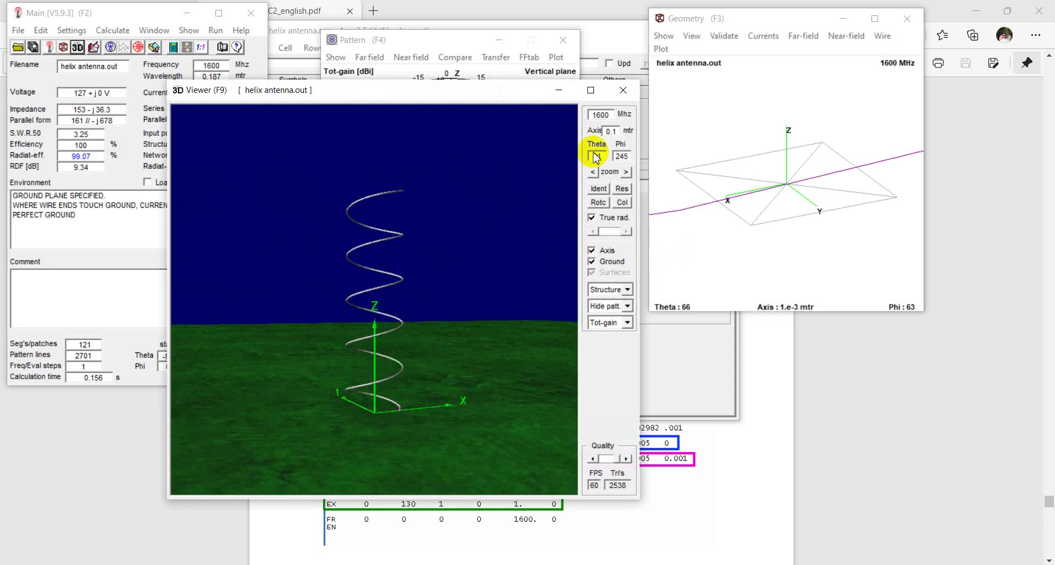
pyautogui.click(622, 91)
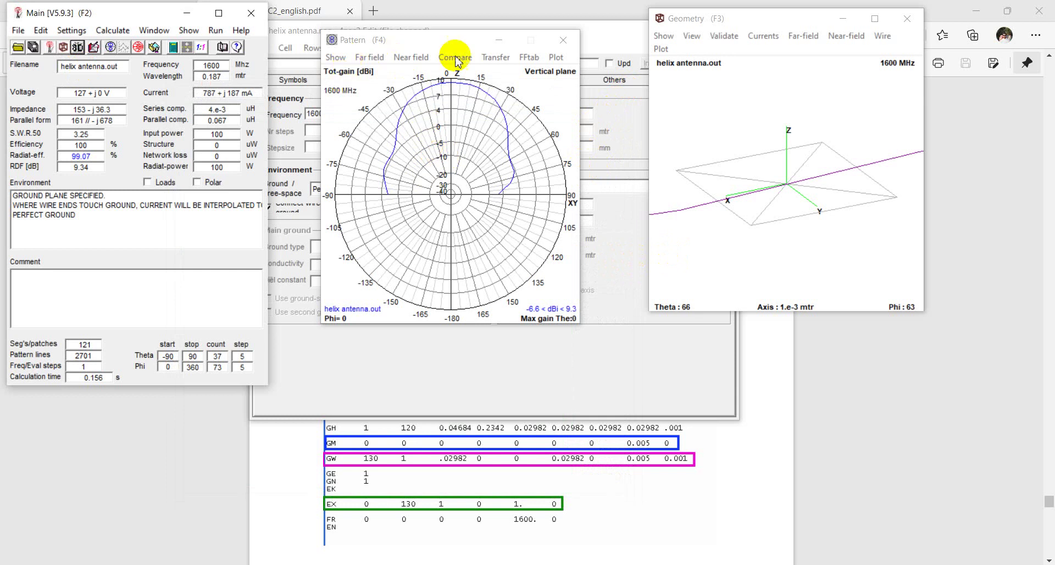
pyautogui.click(562, 40)
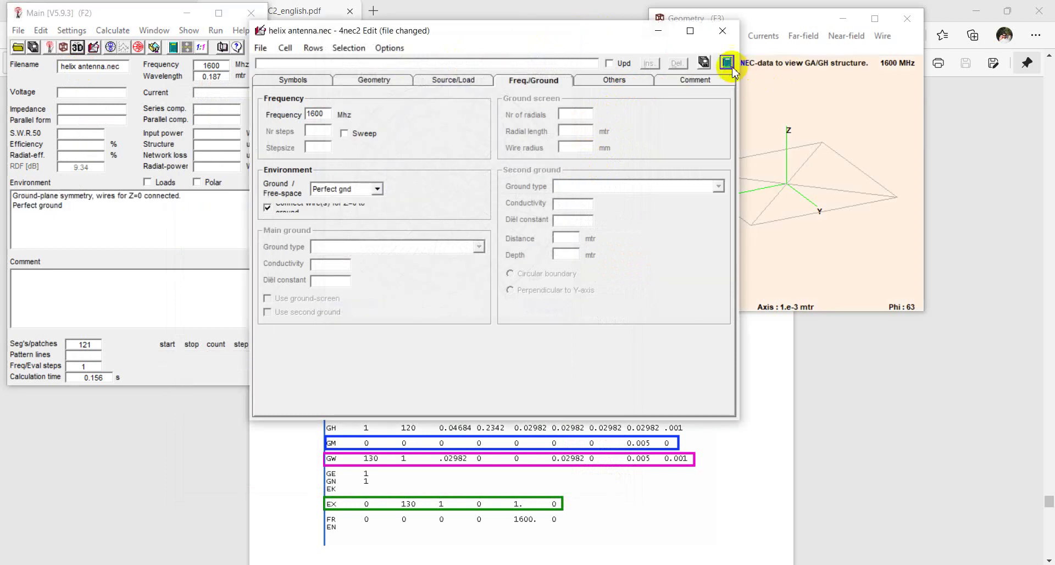
# - Generate the E-field near-field pattern for X -20 to 20 m in 1.6 m steps and Z 0 to 50 m in 2 m steps, then close its plot
pyautogui.click(727, 62)
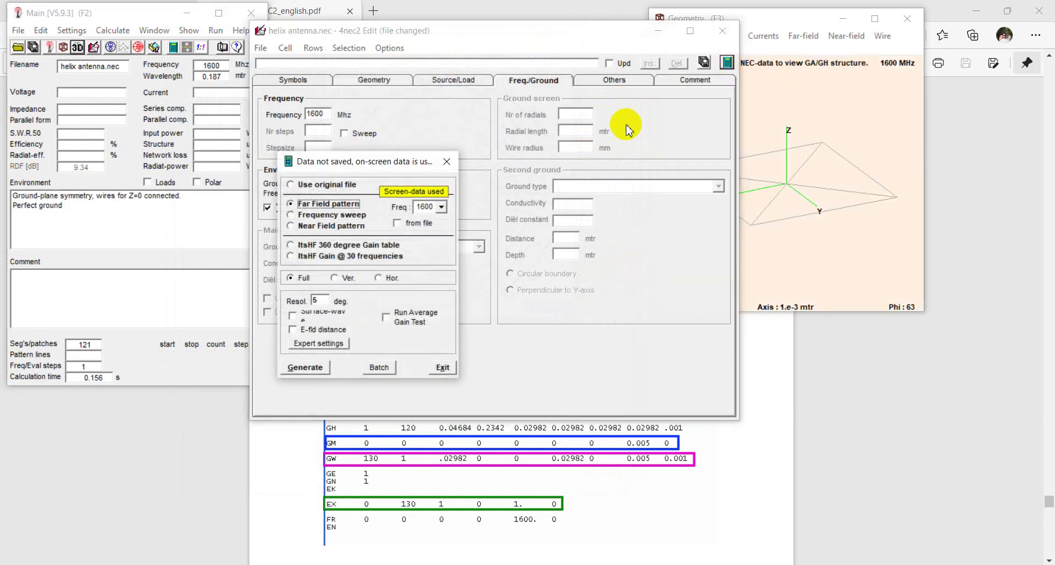
pyautogui.click(329, 226)
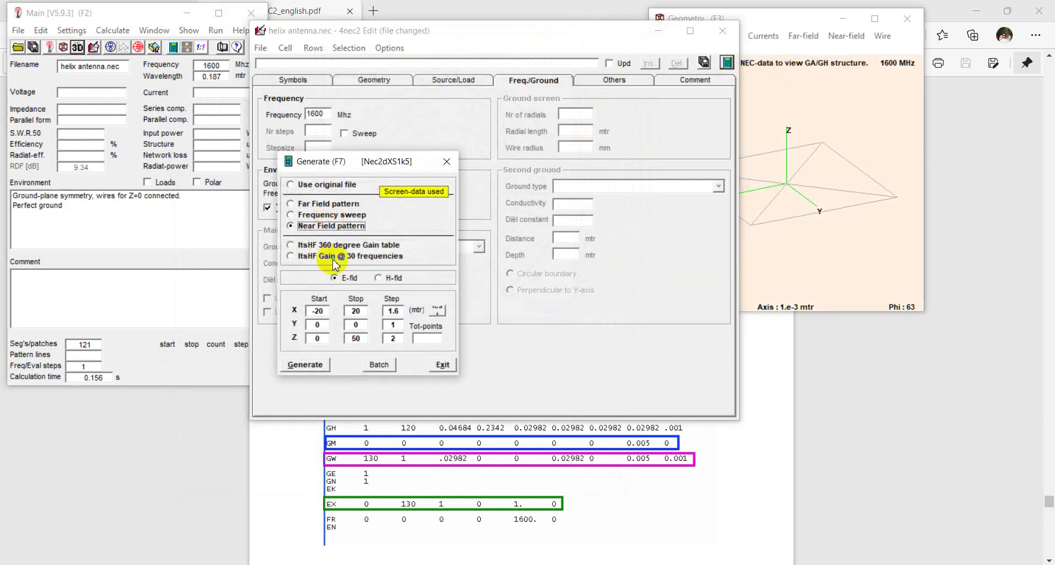
pyautogui.click(306, 368)
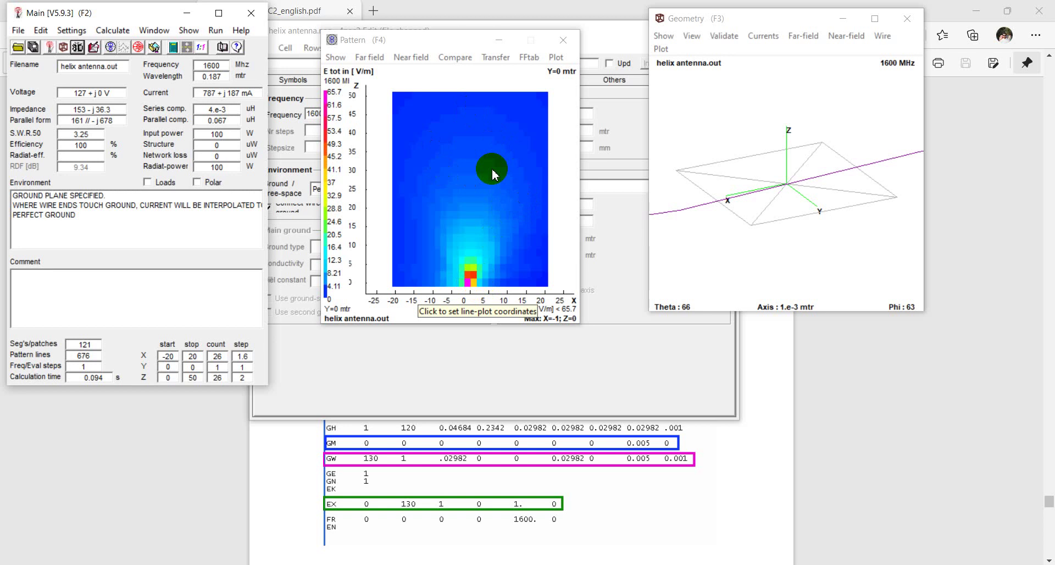
pyautogui.click(574, 29)
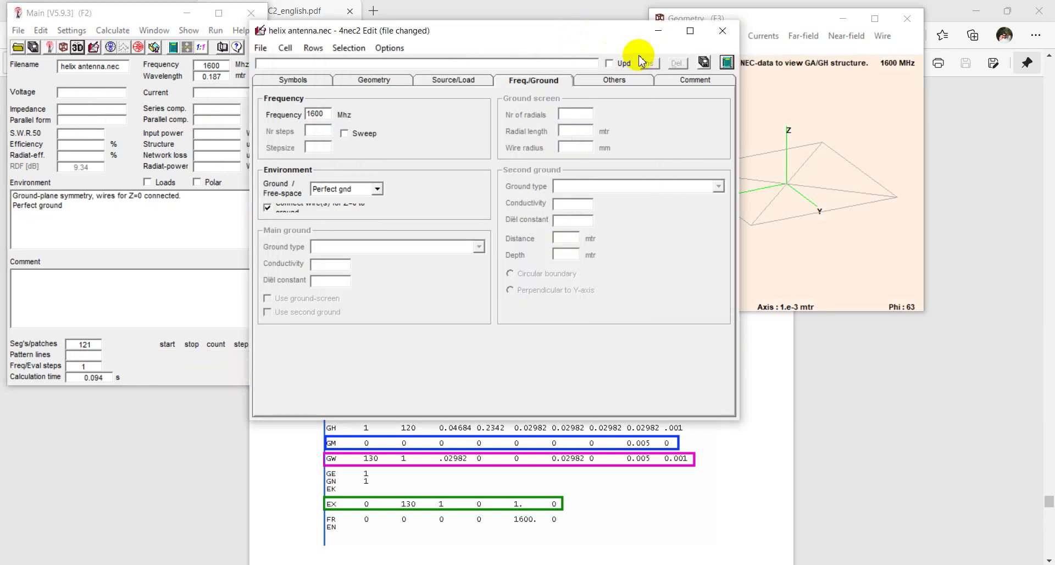
# - Run a vertical-pattern frequency sweep from 1550 to 1650 MHz in 1 MHz steps with 5-degree resolution
pyautogui.click(726, 62)
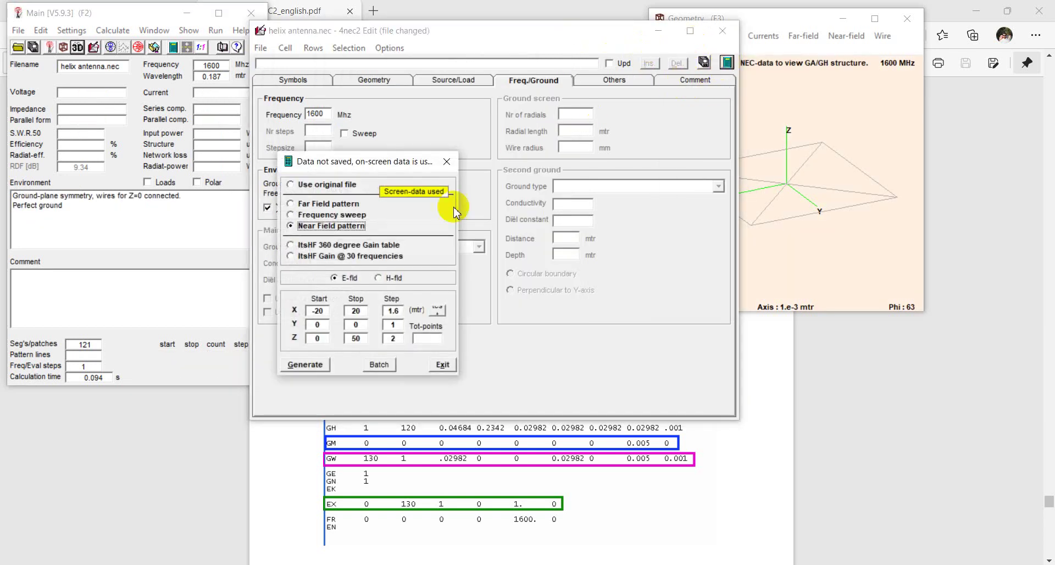
pyautogui.click(308, 216)
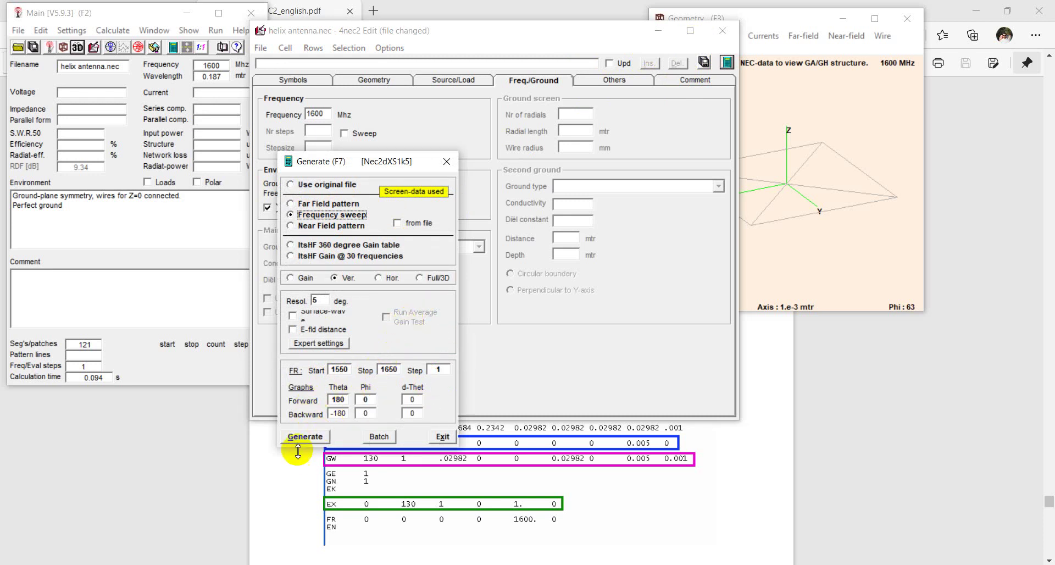
pyautogui.click(305, 437)
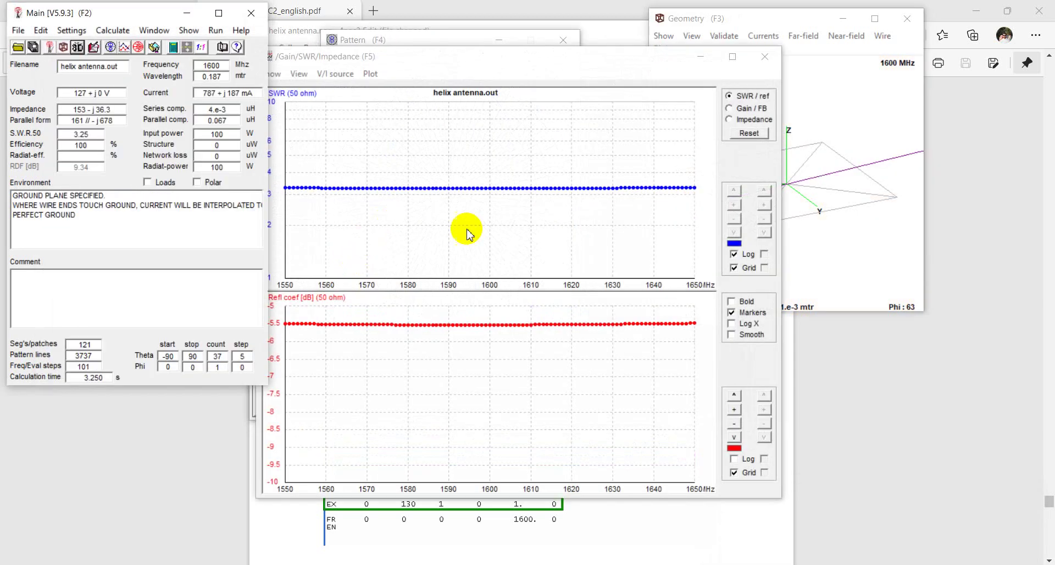
# - View the sweep's vertical-plane gain pattern, and examine the antenna geometry from several angles
pyautogui.click(424, 40)
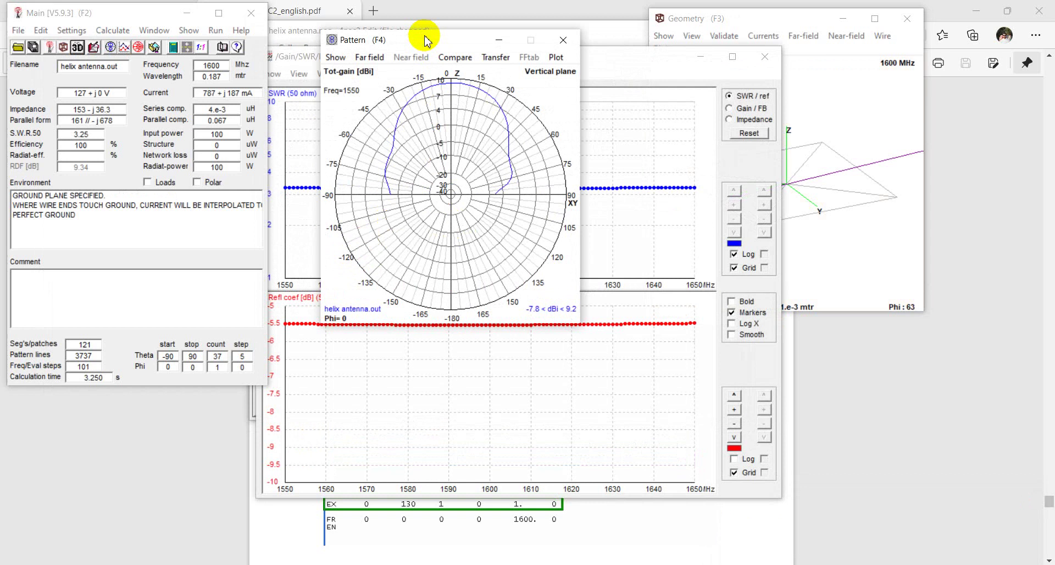
pyautogui.click(606, 70)
pyautogui.click(694, 26)
pyautogui.moveTo(827, 125); pyautogui.dragTo(800, 183)
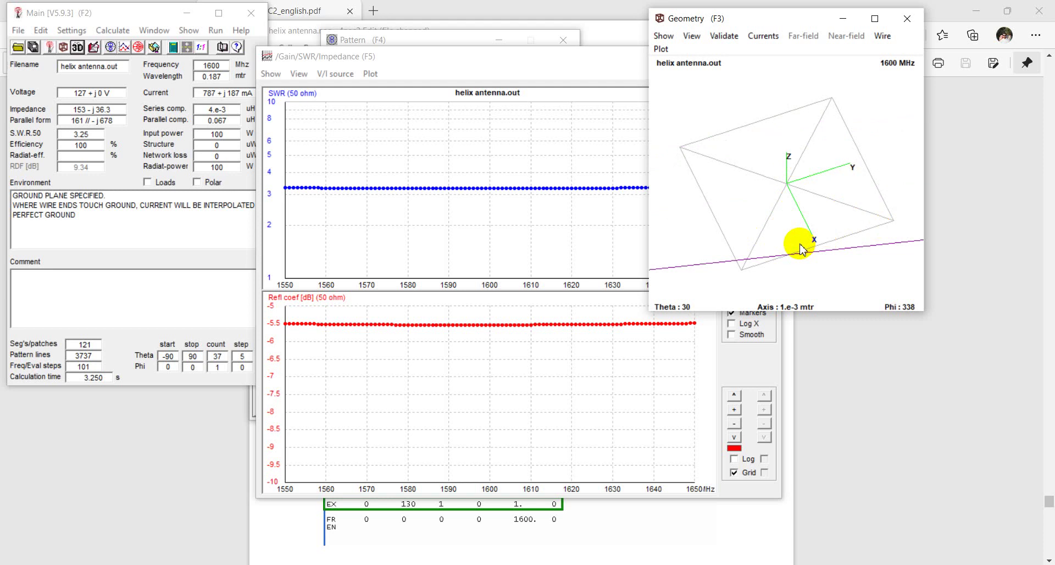
pyautogui.moveTo(810, 176)
pyautogui.mouseDown()
pyautogui.moveTo(805, 123)
pyautogui.moveTo(815, 165)
pyautogui.mouseUp()
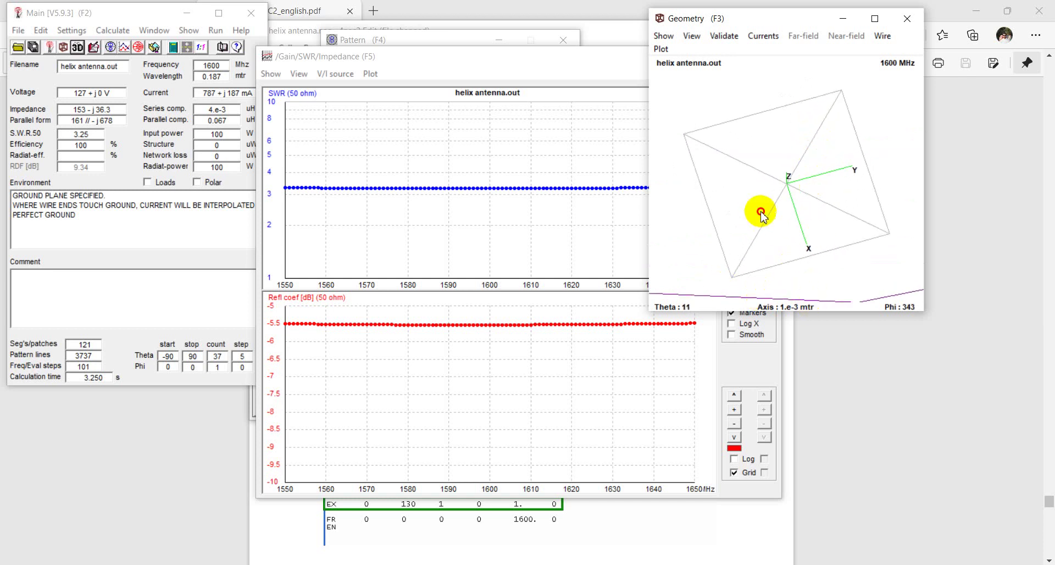
pyautogui.moveTo(761, 215); pyautogui.dragTo(758, 200)
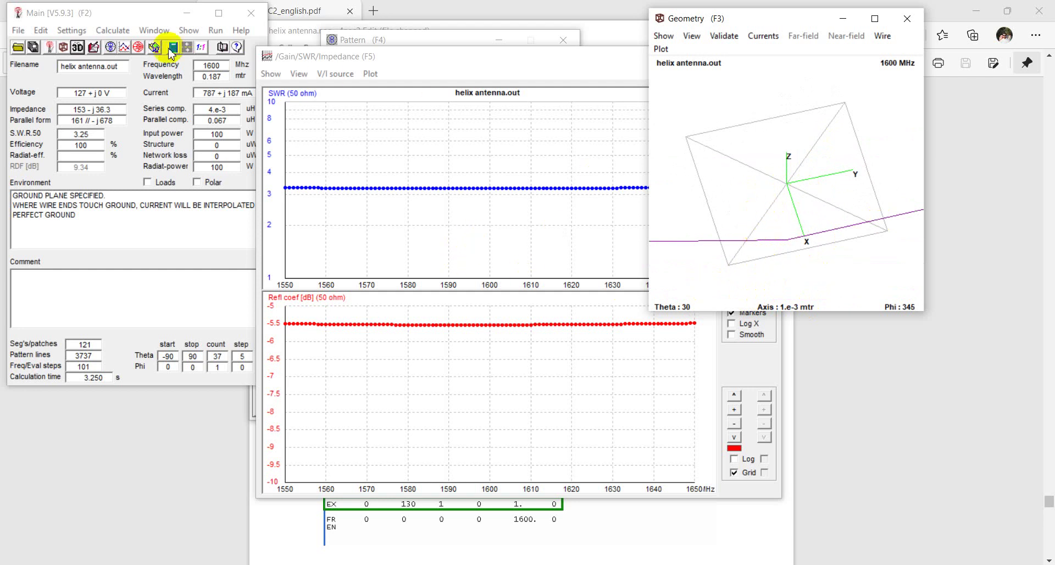
# - Show the multi-color gain pattern around the helix in the 3D viewer, inspect it from different angles, and close the viewer
pyautogui.click(76, 48)
pyautogui.click(76, 48)
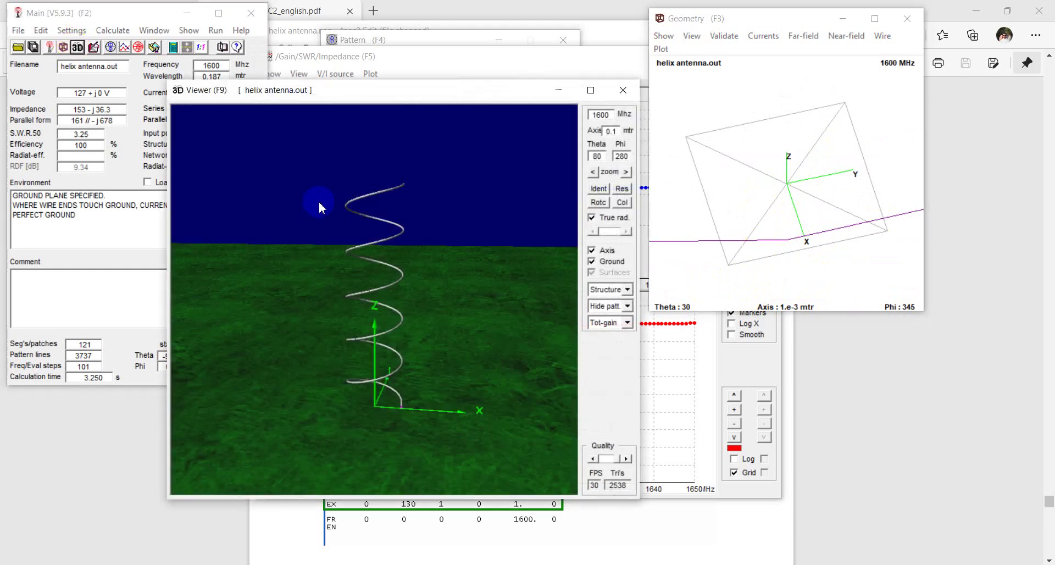
pyautogui.moveTo(471, 337); pyautogui.dragTo(495, 341)
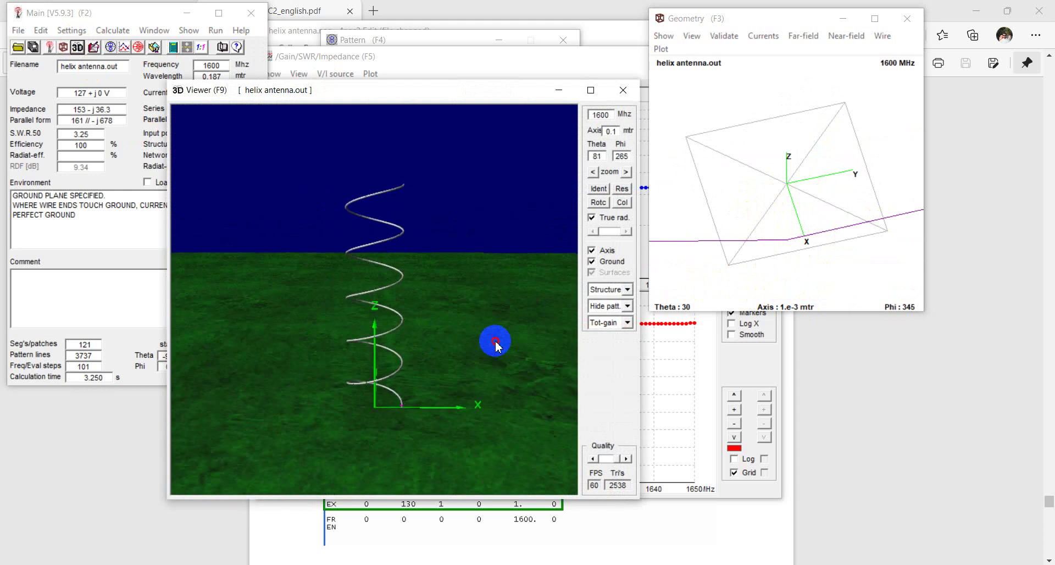
pyautogui.click(617, 308)
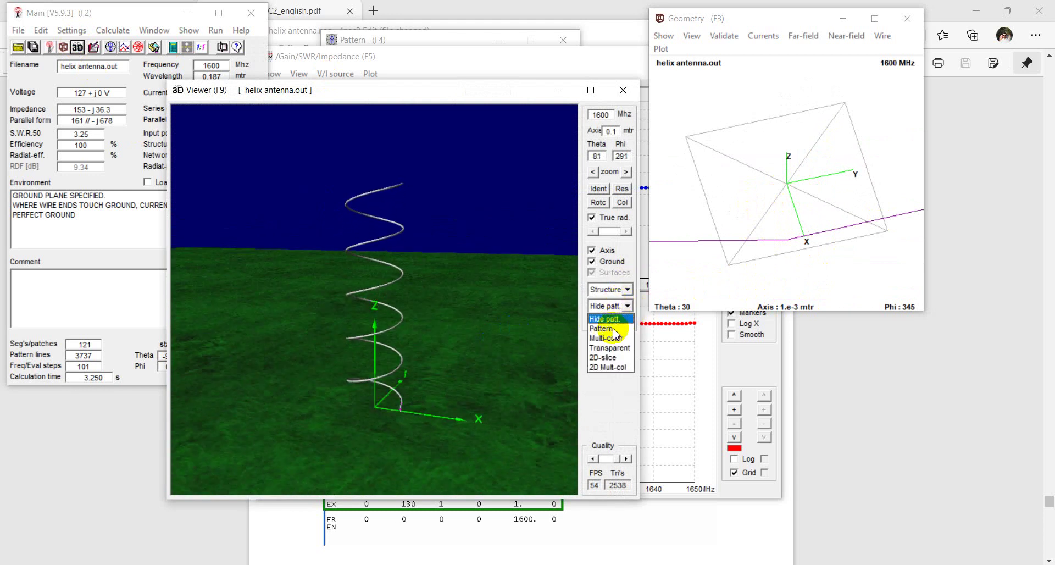
pyautogui.click(604, 353)
pyautogui.moveTo(449, 331)
pyautogui.mouseDown()
pyautogui.moveTo(518, 322)
pyautogui.moveTo(401, 262)
pyautogui.moveTo(328, 315)
pyautogui.moveTo(433, 351)
pyautogui.moveTo(398, 448)
pyautogui.moveTo(549, 390)
pyautogui.moveTo(500, 419)
pyautogui.moveTo(556, 357)
pyautogui.moveTo(543, 357)
pyautogui.mouseUp()
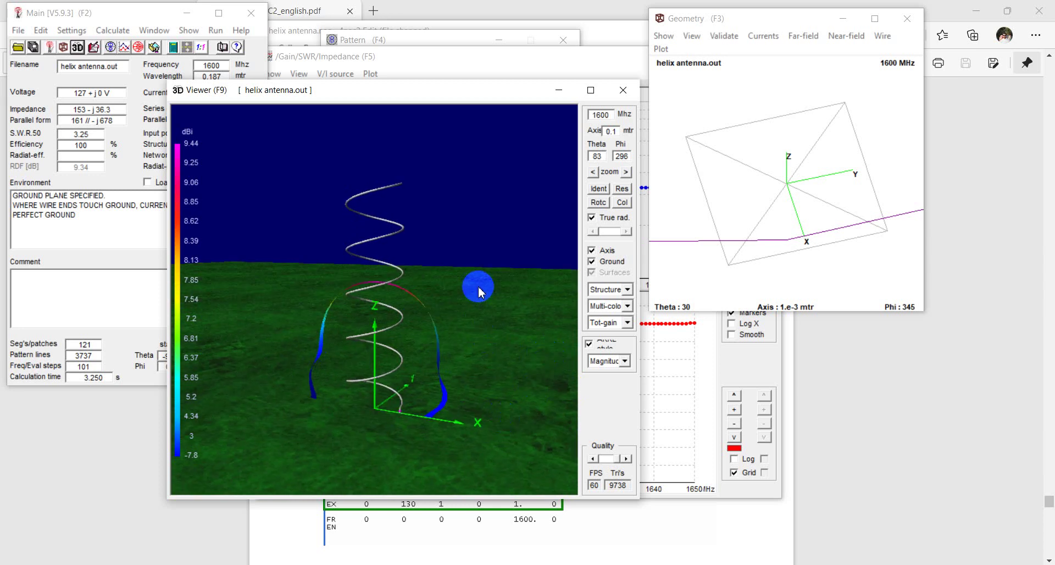
pyautogui.click(623, 91)
# - Examine the SWR/reflection, gain/front-to-back and impedance sweep graphs with the marker at 1600 MHz
pyautogui.click(608, 71)
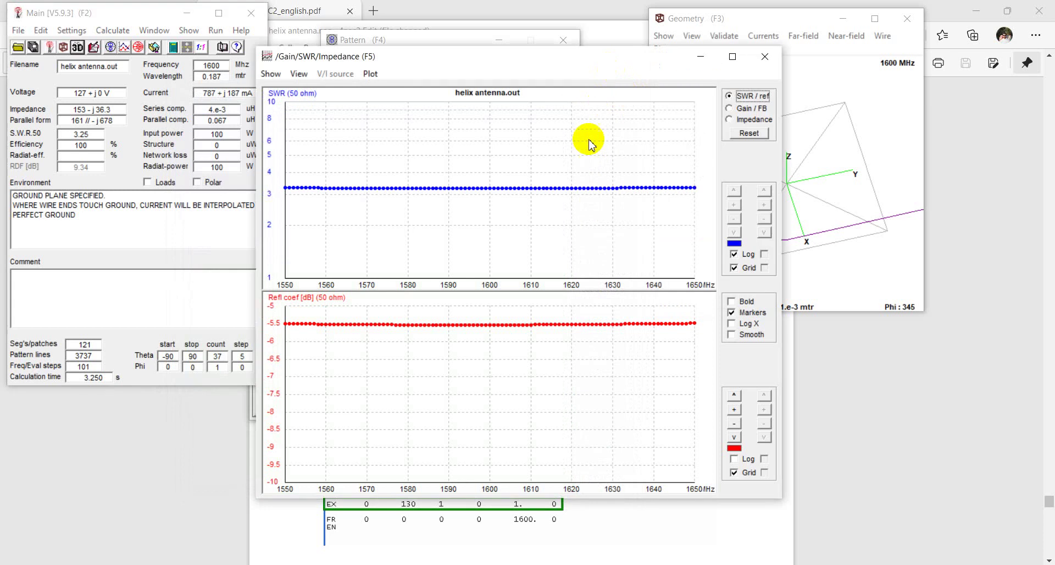
pyautogui.click(491, 256)
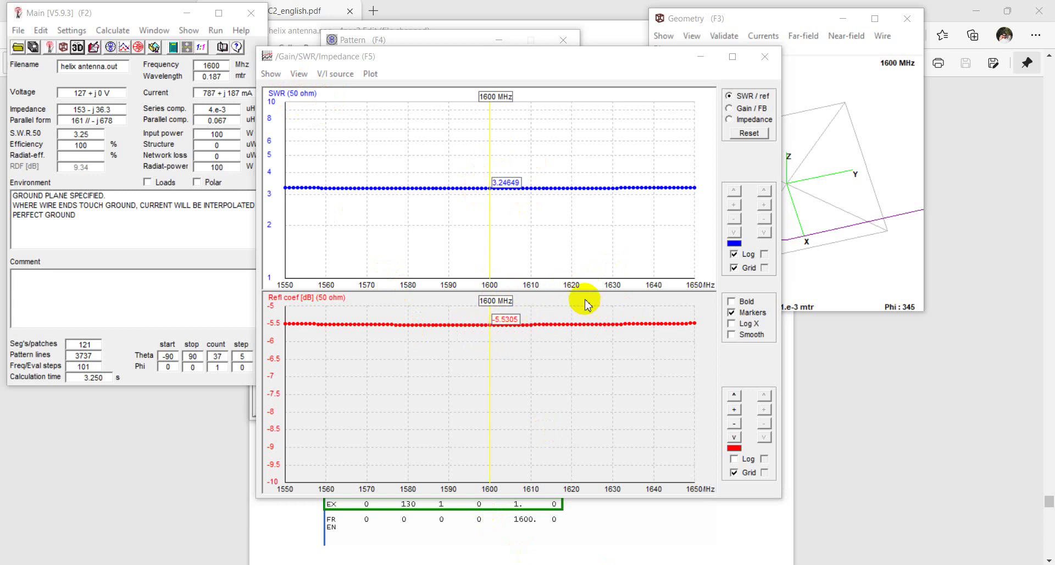
pyautogui.click(748, 112)
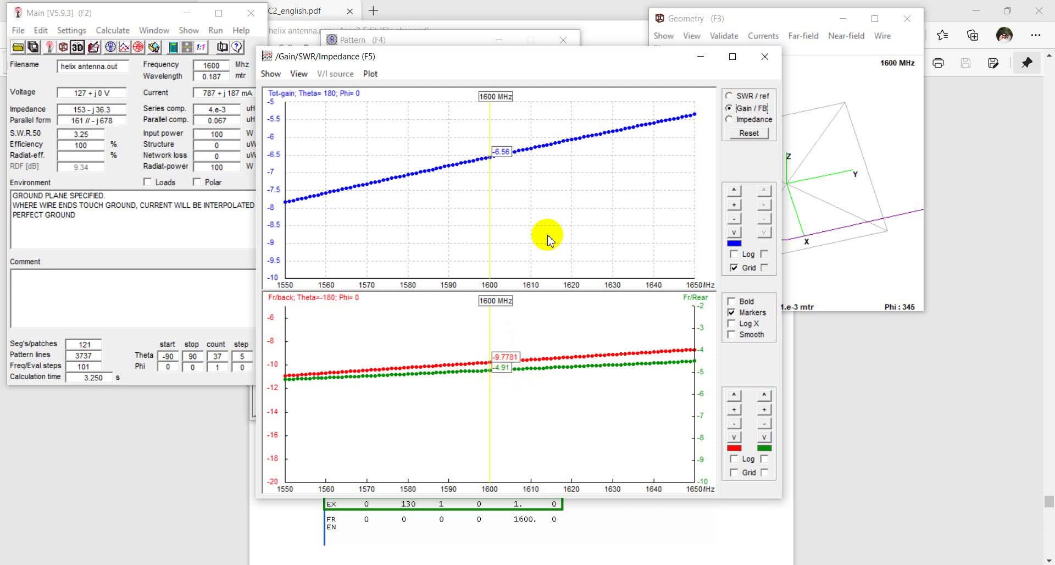
pyautogui.click(737, 119)
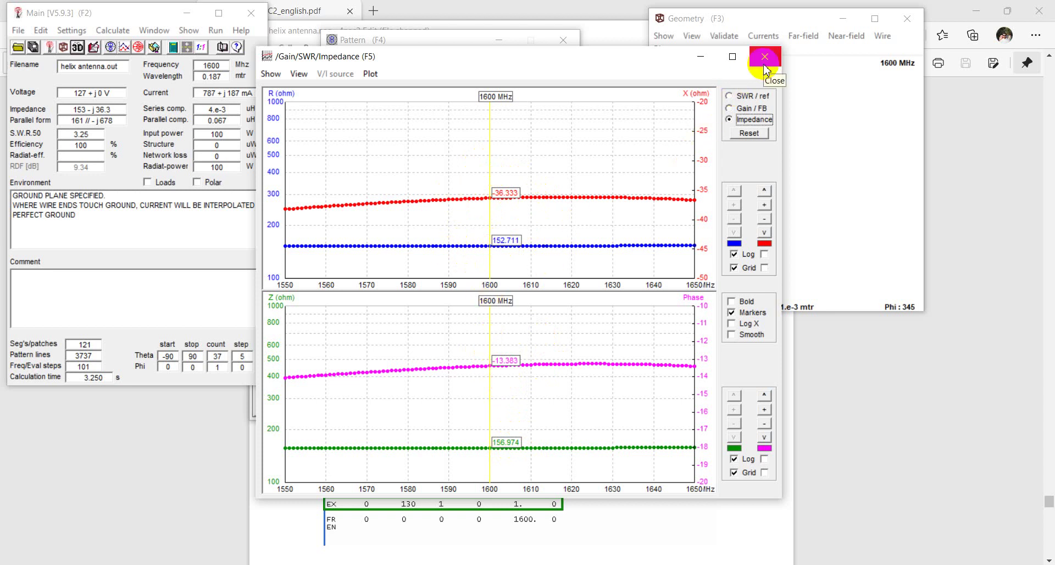
# - Display the Smith chart for the sweep, and close it and the impedance graphs
pyautogui.click(138, 47)
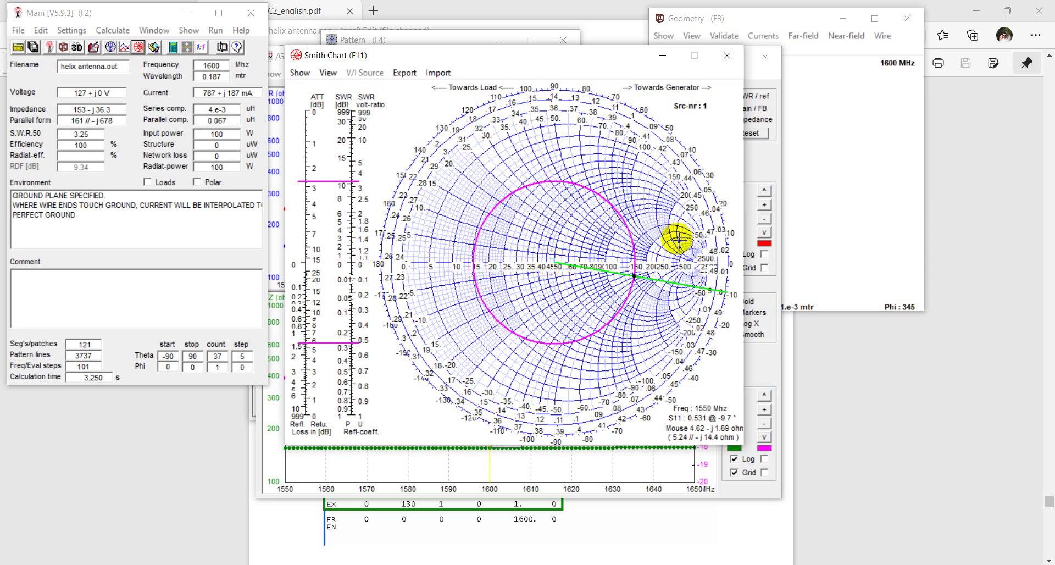
pyautogui.click(727, 56)
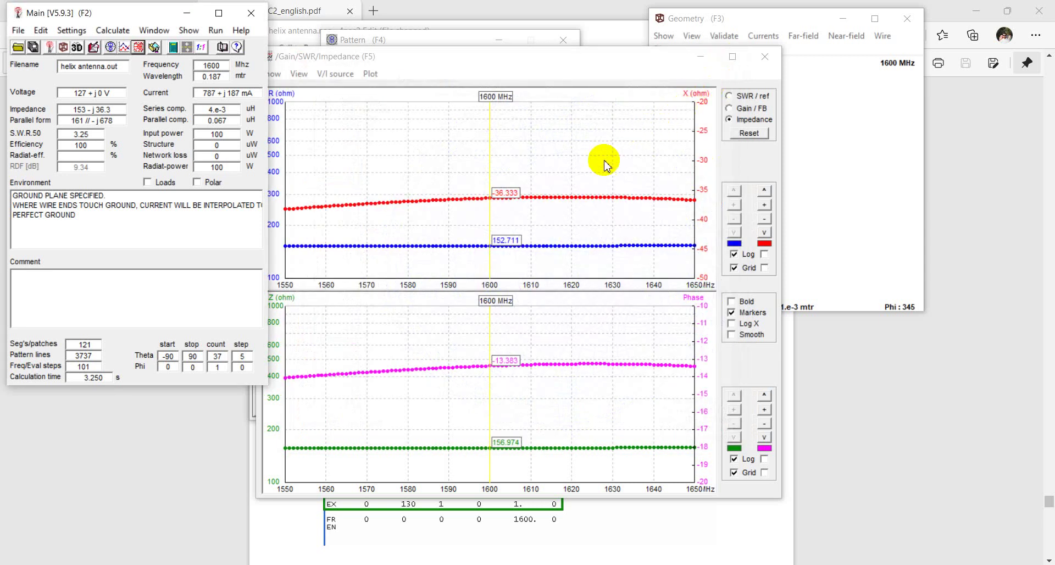
pyautogui.scroll(-5, 605, 555)
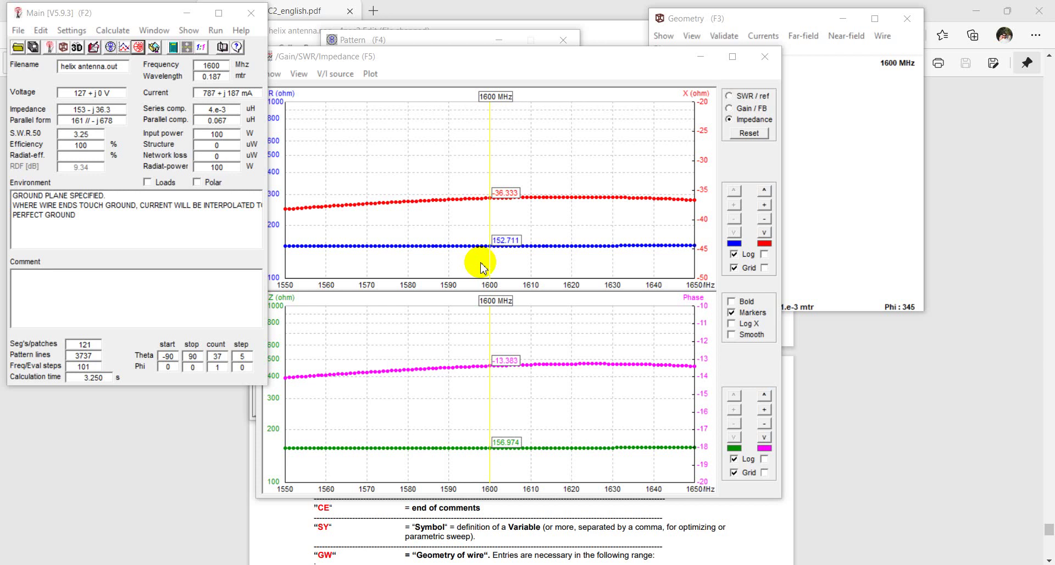
pyautogui.click(764, 58)
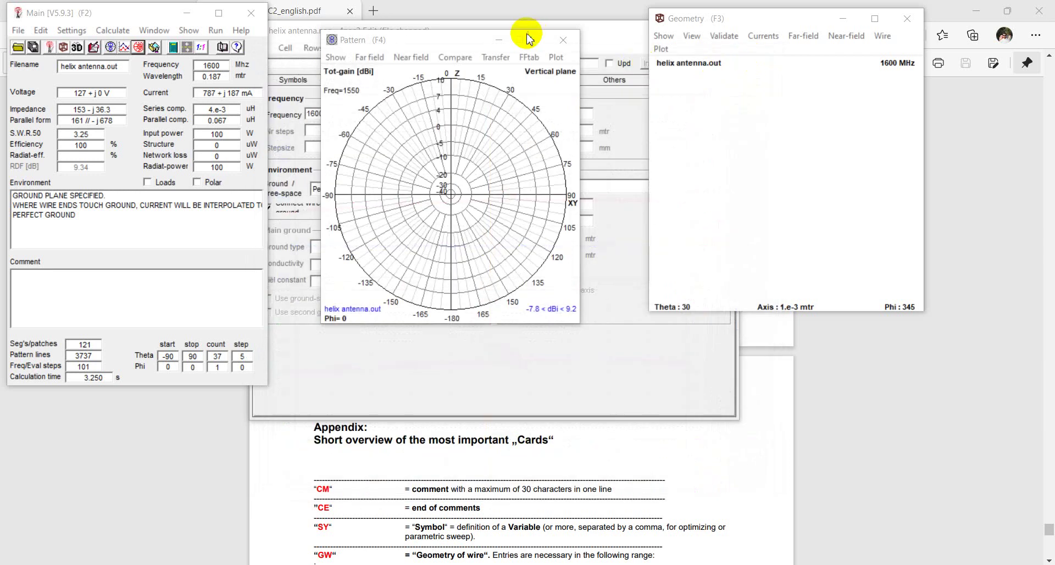
# - Set the antenna frequency to 2450 MHz and generate the full far-field pattern at 5-degree resolution
pyautogui.click(564, 40)
pyautogui.click(588, 30)
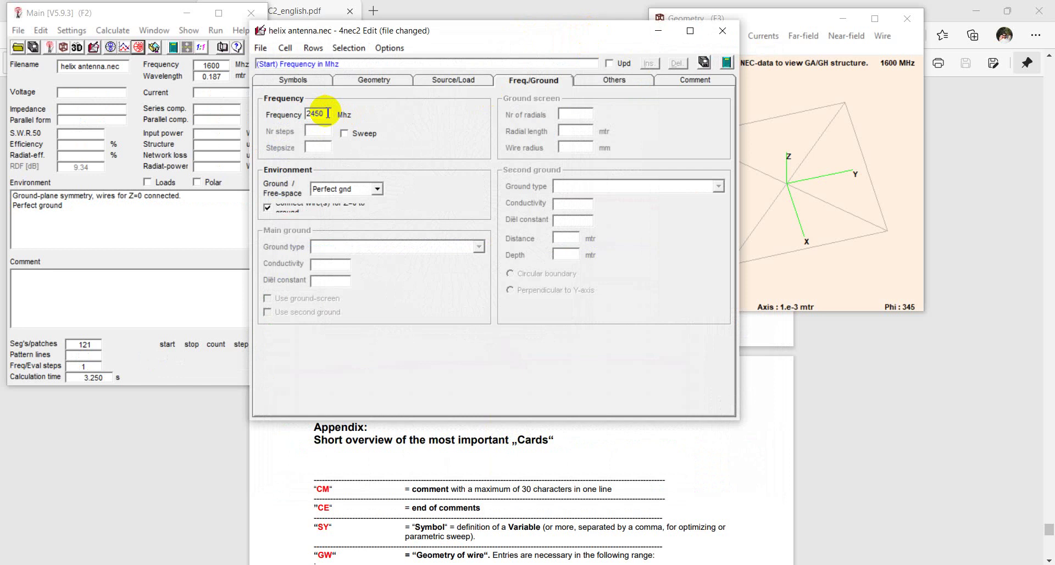
pyautogui.click(728, 63)
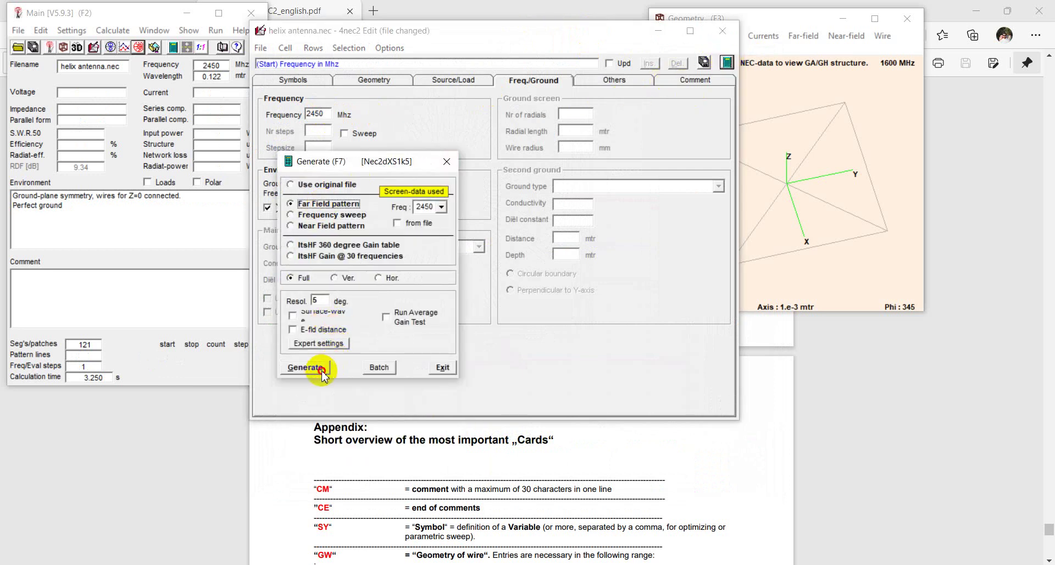
pyautogui.click(306, 367)
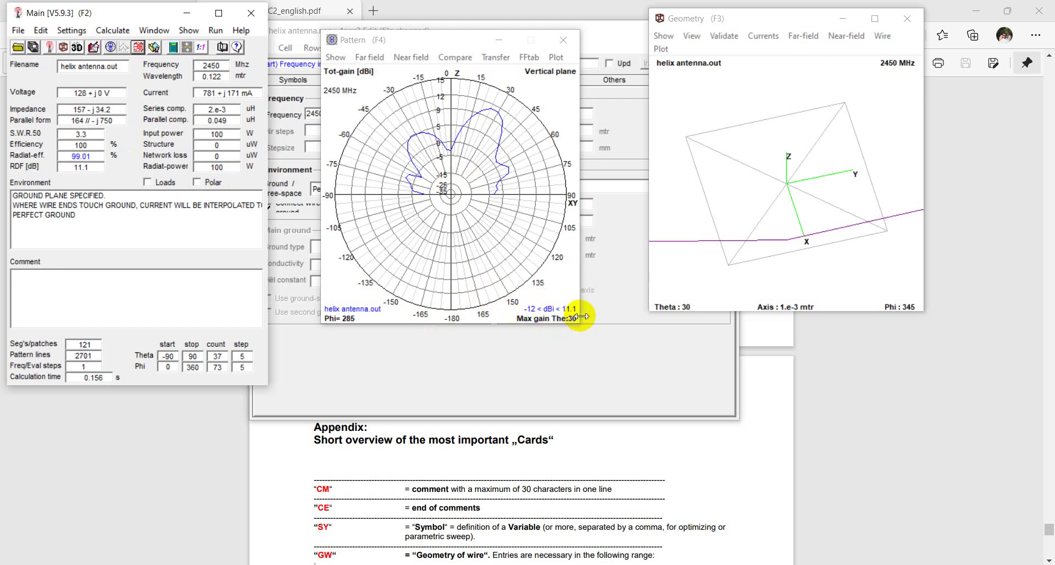
# - Read the gain at the peaks of both main lobes in the vertical-plane pattern
pyautogui.click(493, 119)
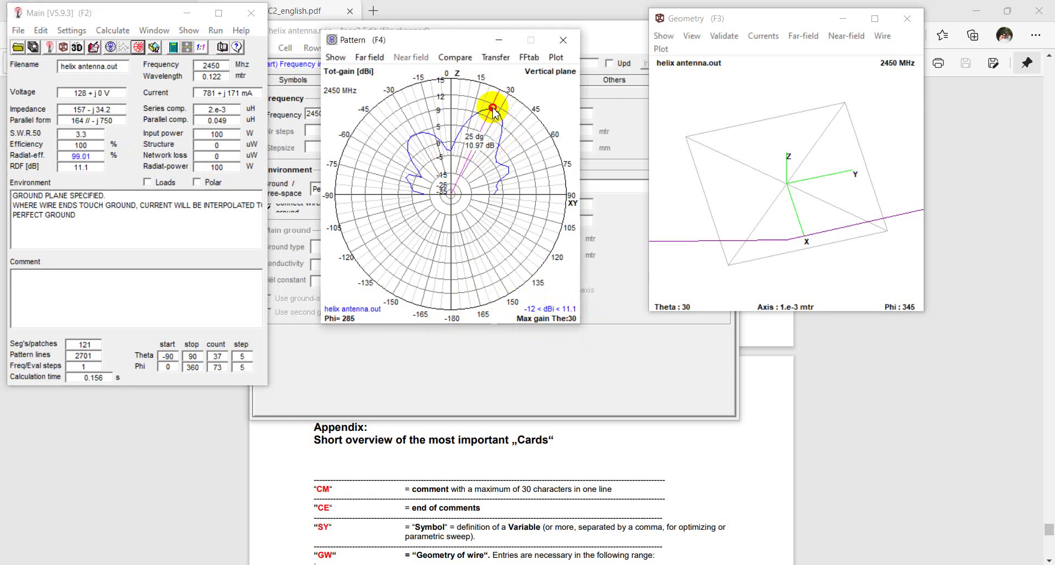
pyautogui.click(495, 110)
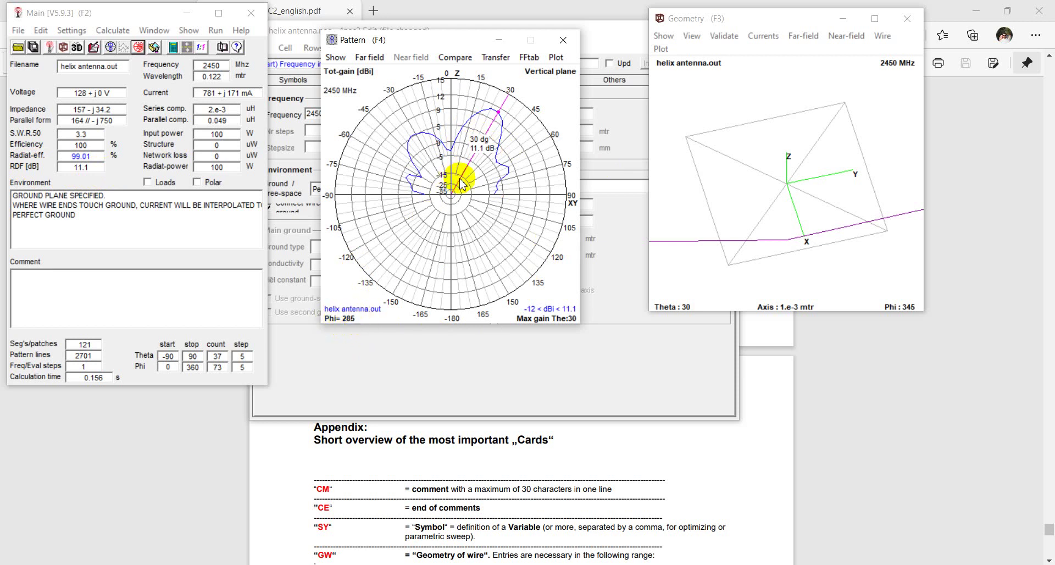
pyautogui.click(410, 139)
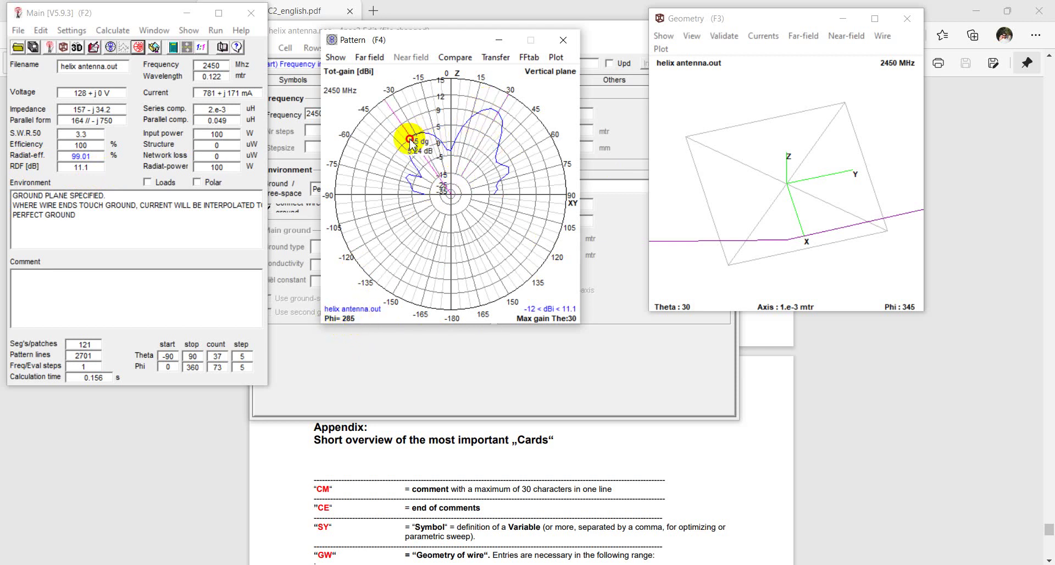
pyautogui.click(485, 134)
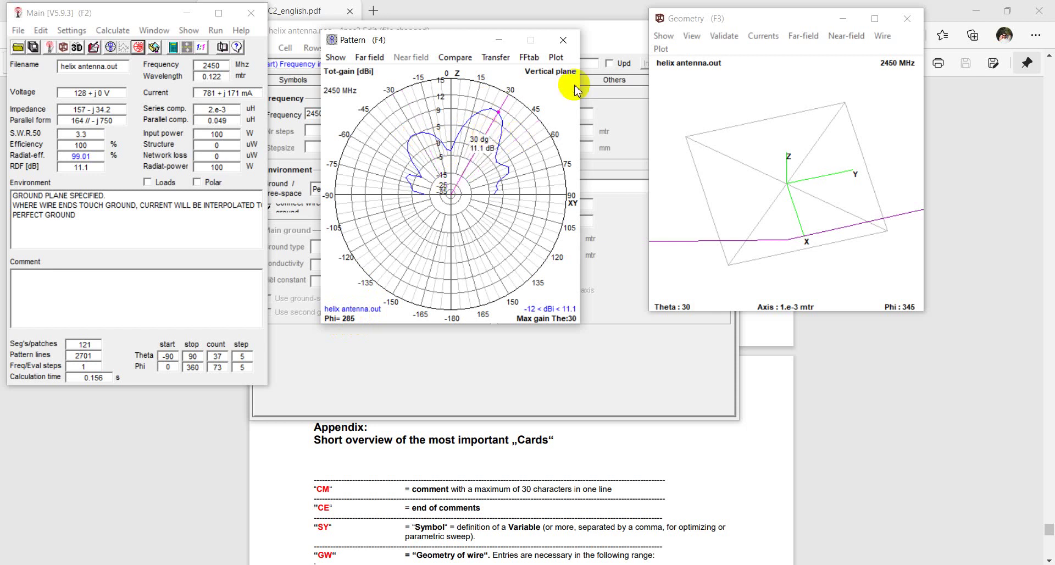
# - Show the horizontal-plane gain pattern, step through its theta slices in both directions, and return to the vertical plane
pyautogui.press('h')
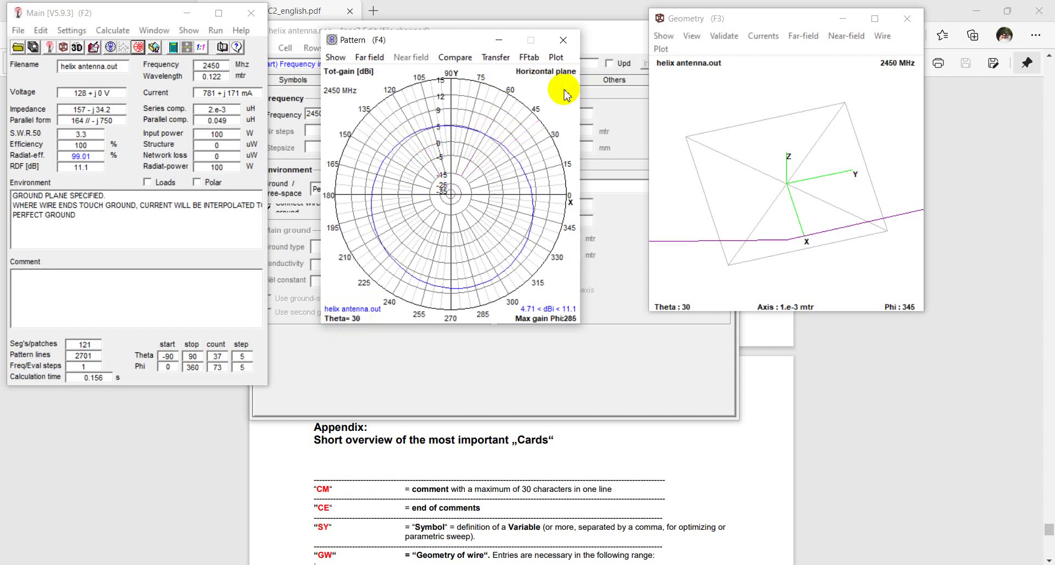
pyautogui.click(369, 57)
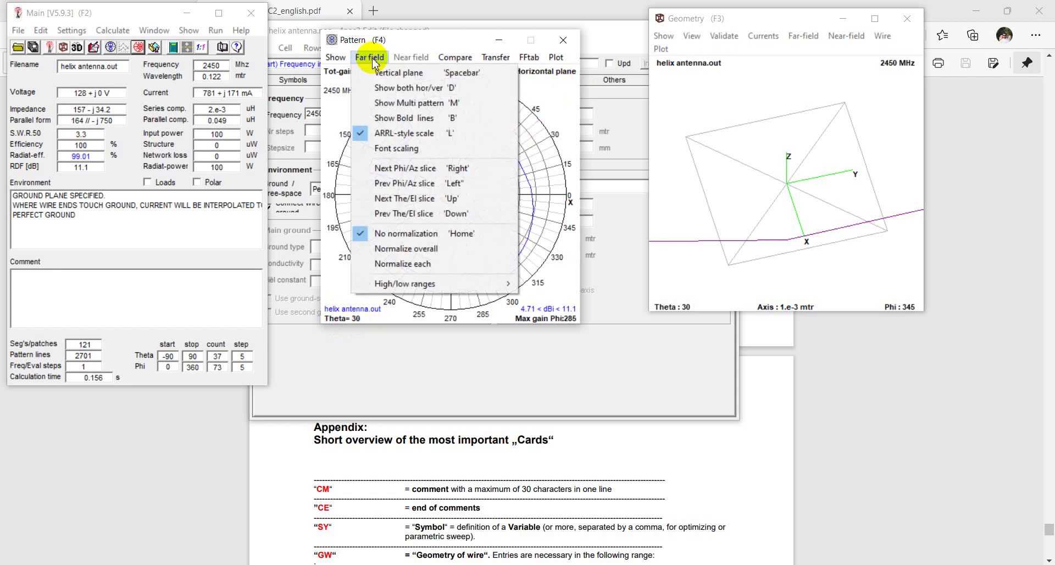
pyautogui.click(560, 84)
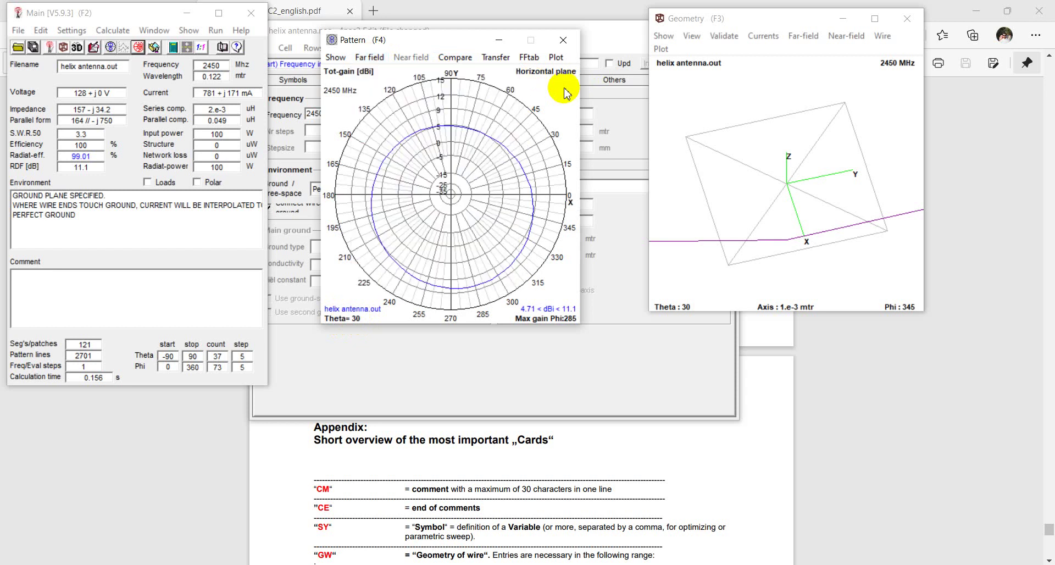
pyautogui.press('Down')
pyautogui.press('Down')
pyautogui.press('Down')
pyautogui.press('Down')
pyautogui.press('Down')
pyautogui.press('Down')
pyautogui.press('Down')
pyautogui.press('Down')
pyautogui.press('Down')
pyautogui.press('Down')
pyautogui.press('Down')
pyautogui.press('Down')
pyautogui.press('Down')
pyautogui.press('Down')
pyautogui.press('Down')
pyautogui.press('Down')
pyautogui.press('Down')
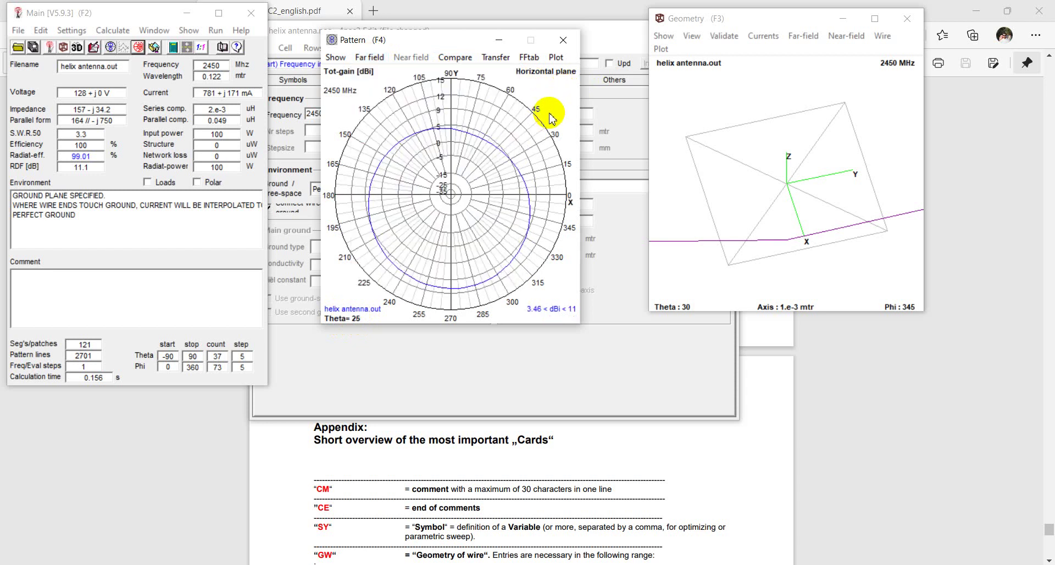
pyautogui.press('Down')
pyautogui.press('Down')
pyautogui.press('Down')
pyautogui.press('Down')
pyautogui.press('Down')
pyautogui.press('Down')
pyautogui.press('Down')
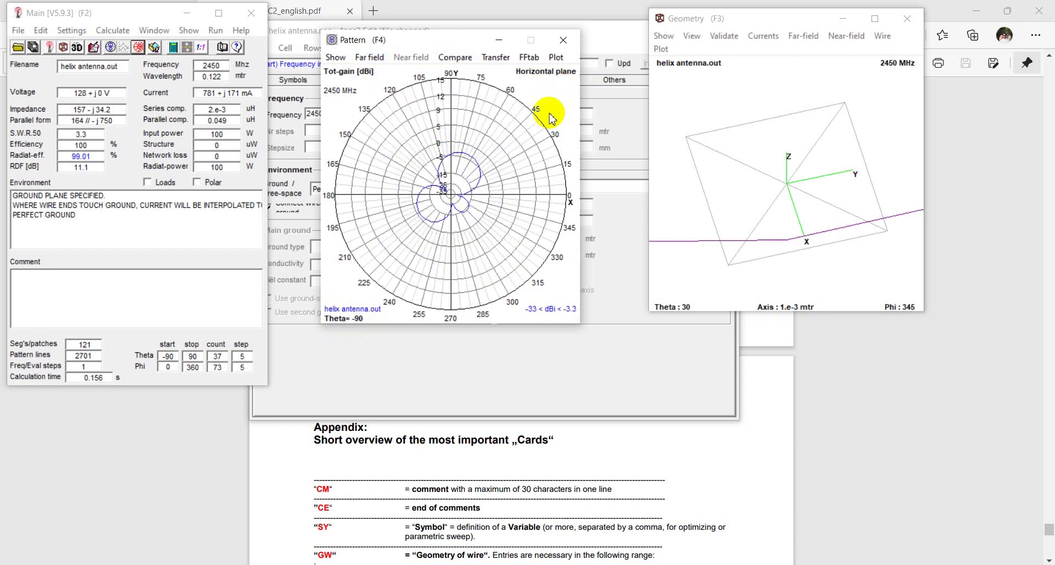
pyautogui.press('Up')
pyautogui.press('Up')
pyautogui.press('Up')
pyautogui.press('Up')
pyautogui.press('Up')
pyautogui.press('Up')
pyautogui.press('Up')
pyautogui.press('Up')
pyautogui.press('Up')
pyautogui.press('Up')
pyautogui.press('Up')
pyautogui.press('Up')
pyautogui.press('Up')
pyautogui.press('Up')
pyautogui.press('Up')
pyautogui.press('Up')
pyautogui.press('Up')
pyautogui.press('Up')
pyautogui.press('Up')
pyautogui.press('Up')
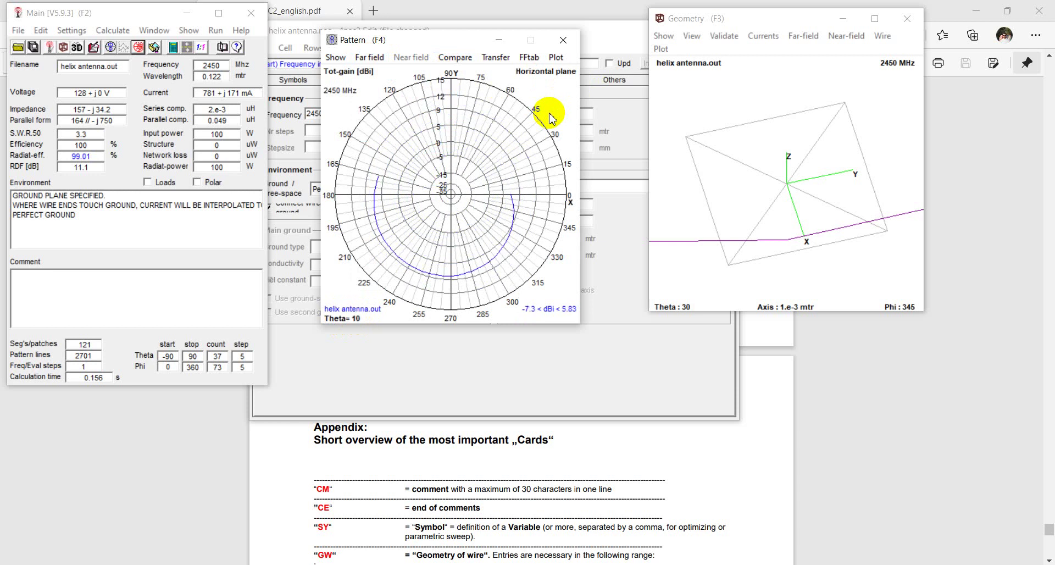
pyautogui.press('Down')
pyautogui.press('Down')
pyautogui.press('Down')
pyautogui.press('Down')
pyautogui.press('Down')
pyautogui.press('Down')
pyautogui.press('Down')
pyautogui.press('Down')
pyautogui.press('Down')
pyautogui.press('Down')
pyautogui.press('Down')
pyautogui.press('Down')
pyautogui.press('Down')
pyautogui.press('Down')
pyautogui.press('Down')
pyautogui.press('Down')
pyautogui.press('Down')
pyautogui.press('Down')
pyautogui.press('Down')
pyautogui.press('Down')
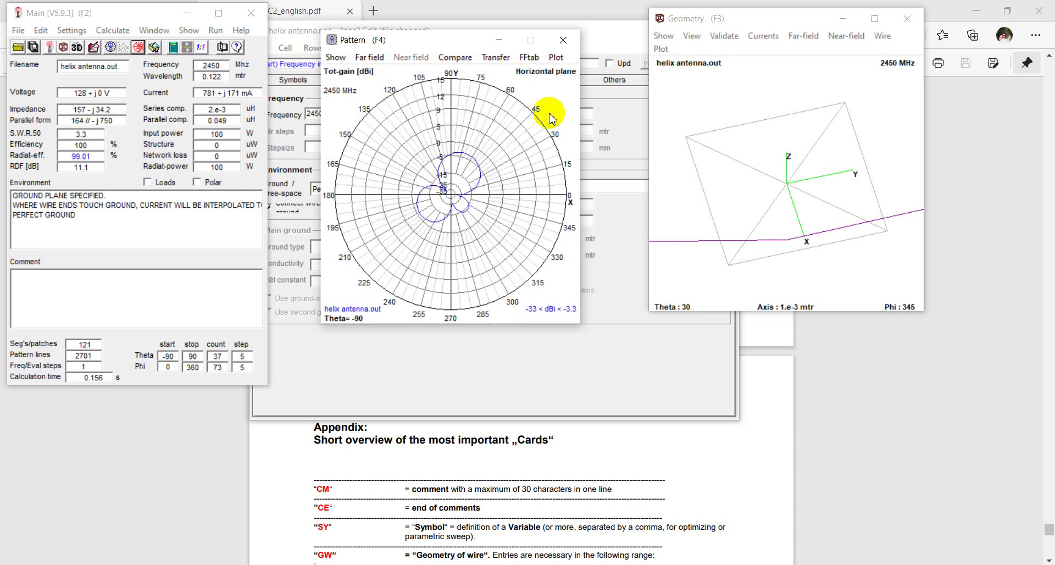
pyautogui.press('v')
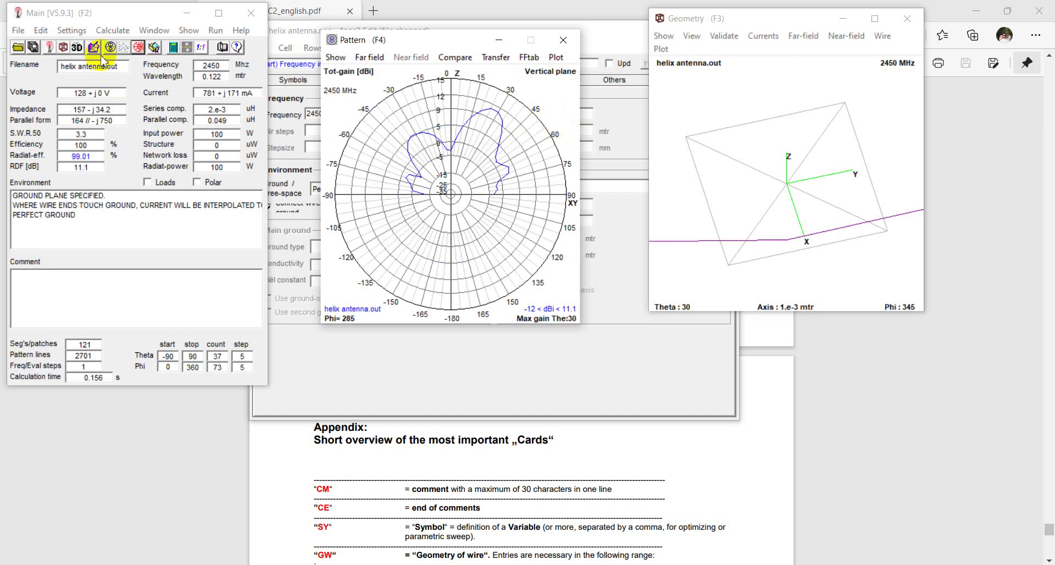
# - Show the multi-color 2450 MHz gain pattern around the helix in the 3D viewer, rotate the view, and close the viewer
pyautogui.click(77, 48)
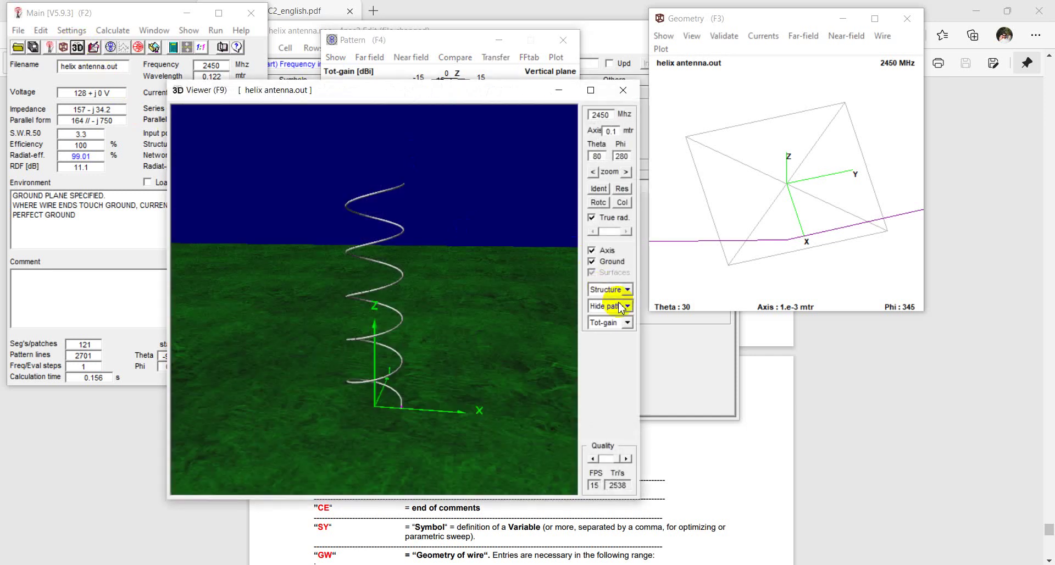
pyautogui.click(612, 305)
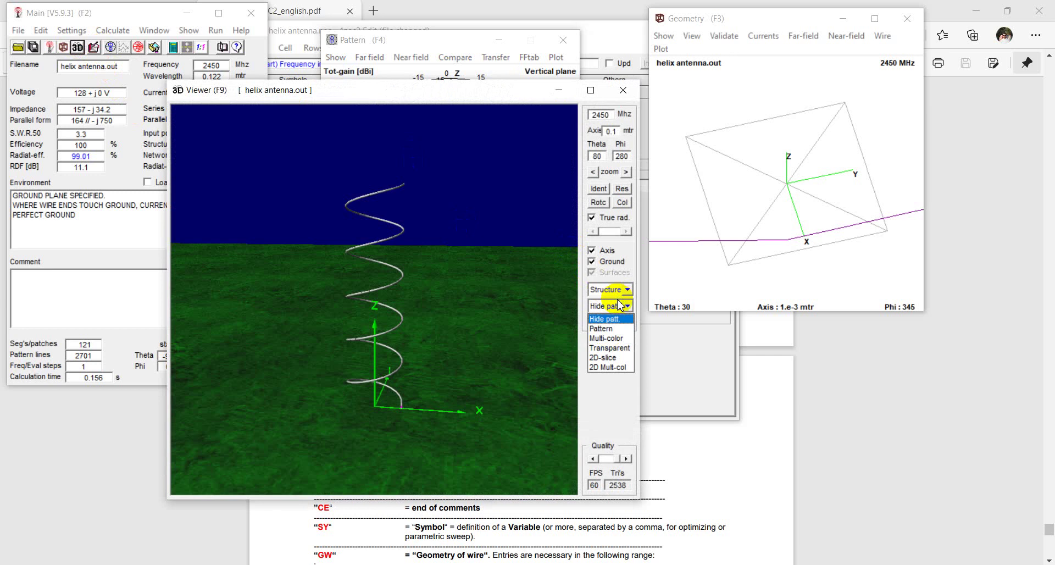
pyautogui.click(617, 338)
pyautogui.moveTo(445, 308)
pyautogui.mouseDown()
pyautogui.moveTo(337, 401)
pyautogui.moveTo(285, 361)
pyautogui.moveTo(531, 379)
pyautogui.moveTo(604, 349)
pyautogui.moveTo(438, 291)
pyautogui.moveTo(502, 298)
pyautogui.moveTo(493, 317)
pyautogui.moveTo(414, 331)
pyautogui.moveTo(456, 299)
pyautogui.mouseUp()
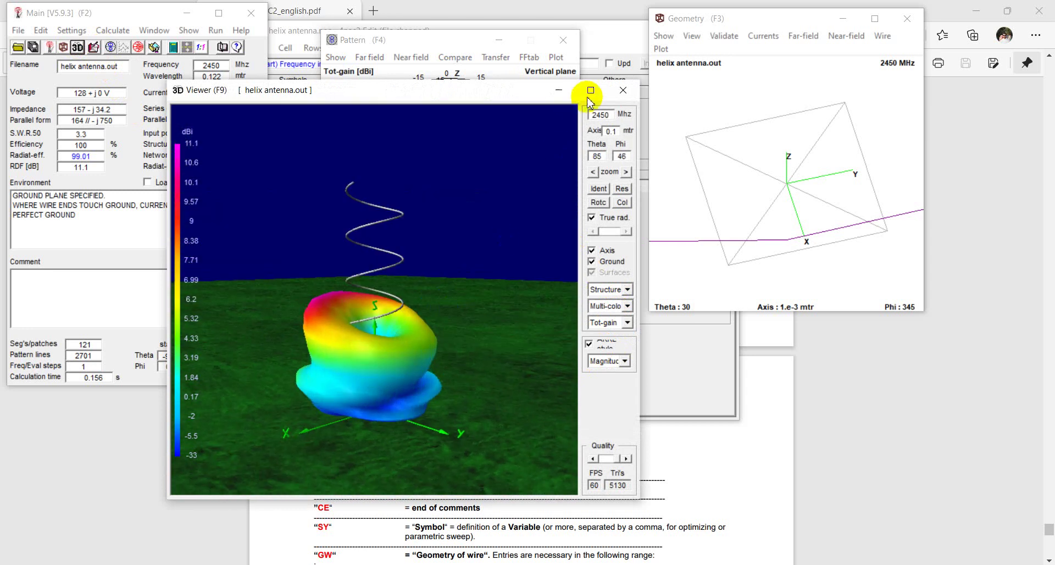
pyautogui.click(624, 90)
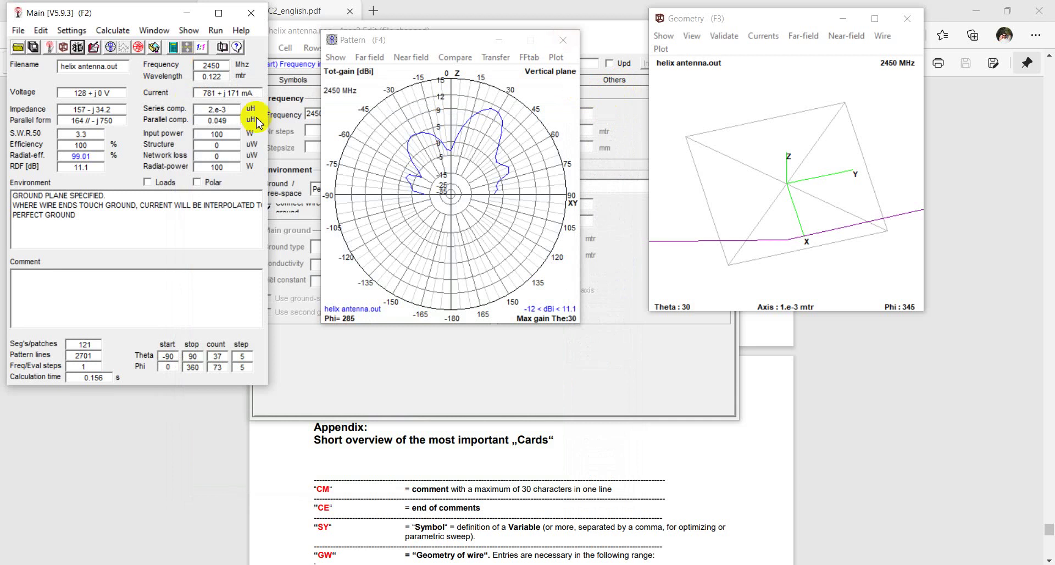
# - Generate the near-field pattern of the helix at 2450 MHz from the on-screen data
pyautogui.click(569, 41)
pyautogui.click(566, 29)
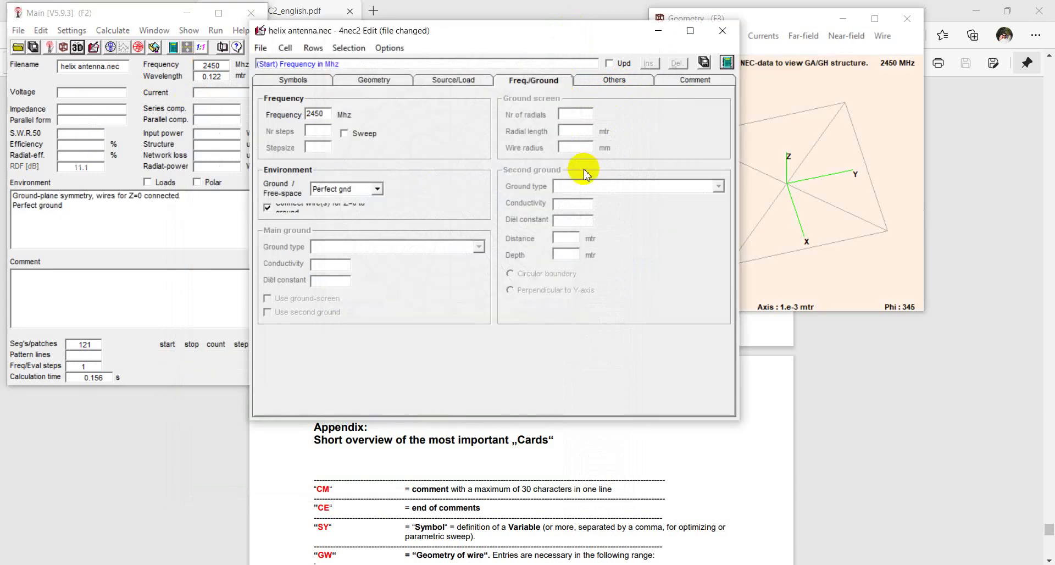
pyautogui.click(726, 62)
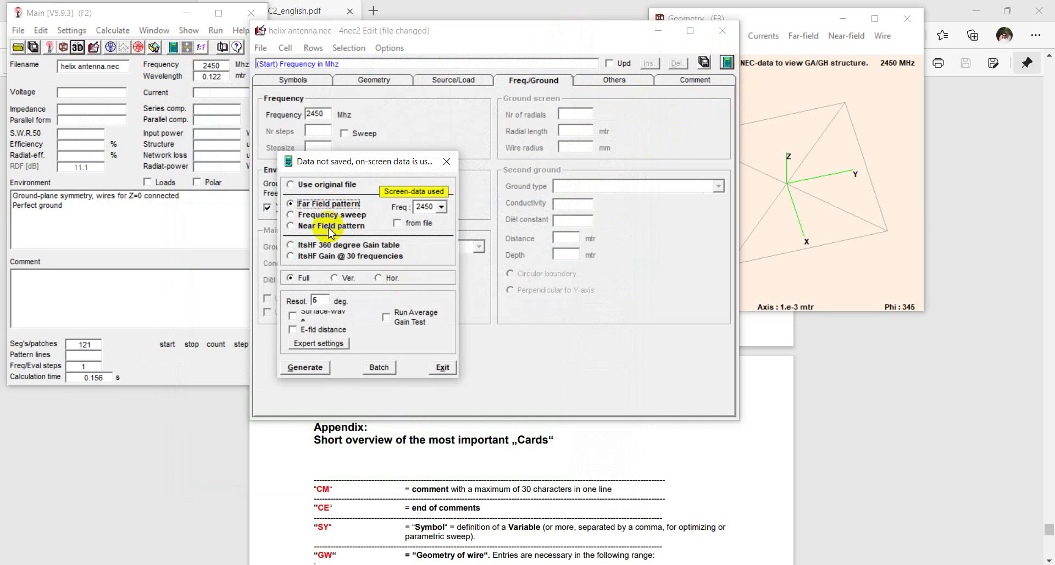
pyautogui.click(330, 226)
pyautogui.click(306, 366)
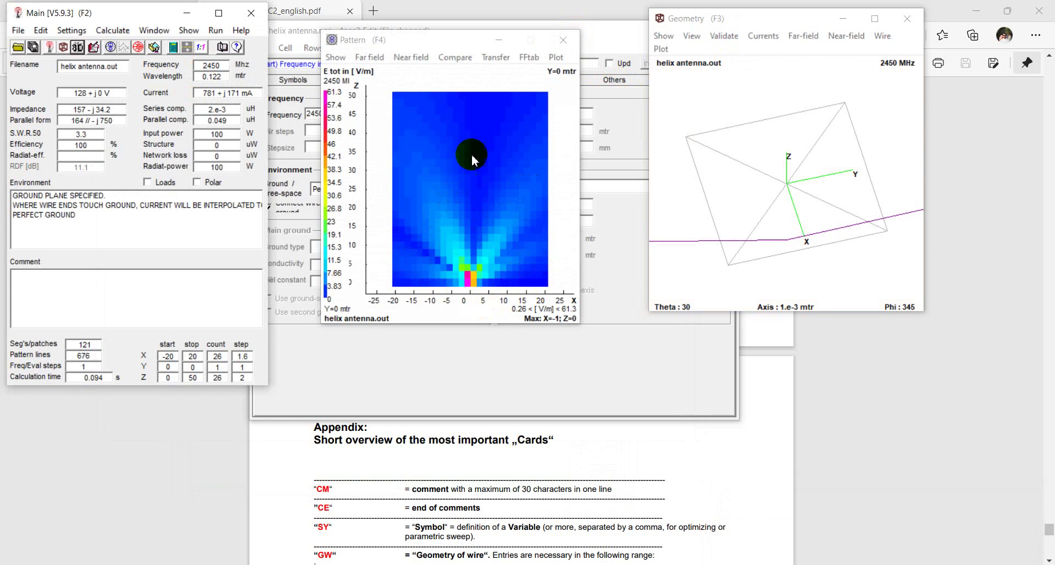
# - Close the near-field plot and run a vertical frequency sweep from 1550 to 1650 MHz in 1 MHz steps
pyautogui.click(564, 47)
pyautogui.click(497, 40)
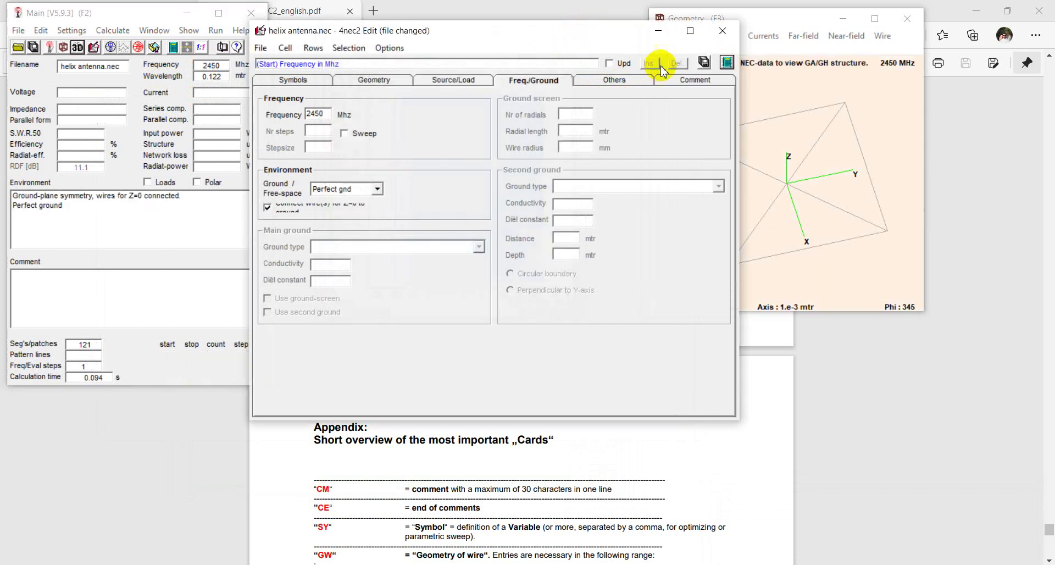
pyautogui.click(726, 62)
pyautogui.click(328, 214)
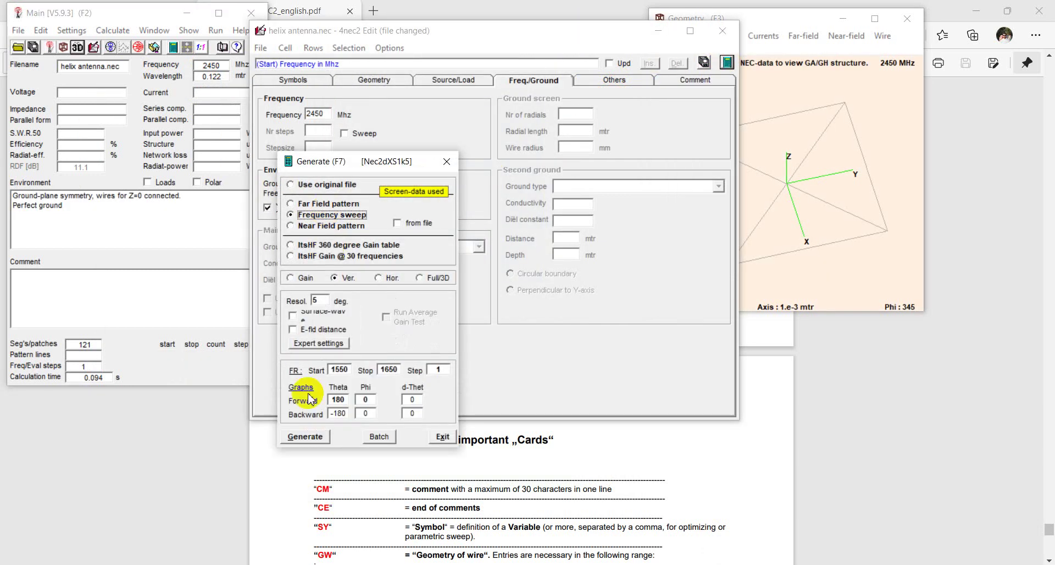
pyautogui.click(304, 436)
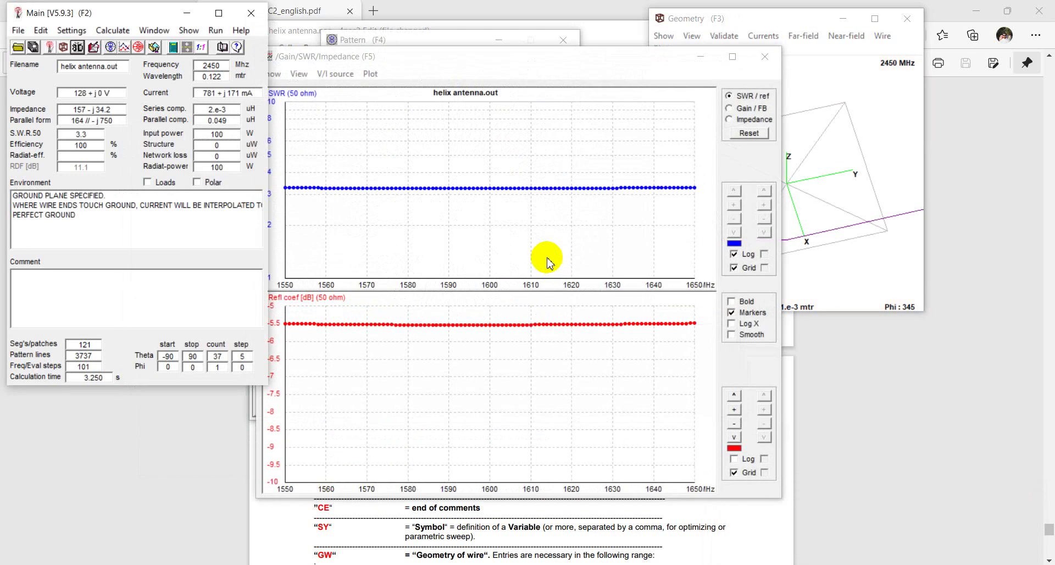
# - View the sweep's vertical-plane gain pattern and its Smith chart, and close the chart
pyautogui.click(437, 42)
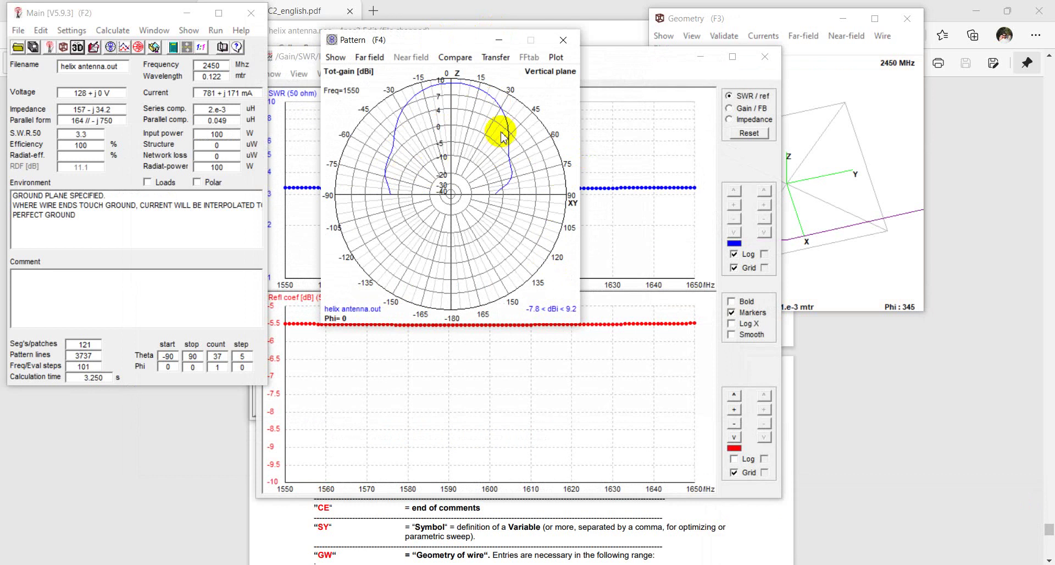
pyautogui.click(607, 65)
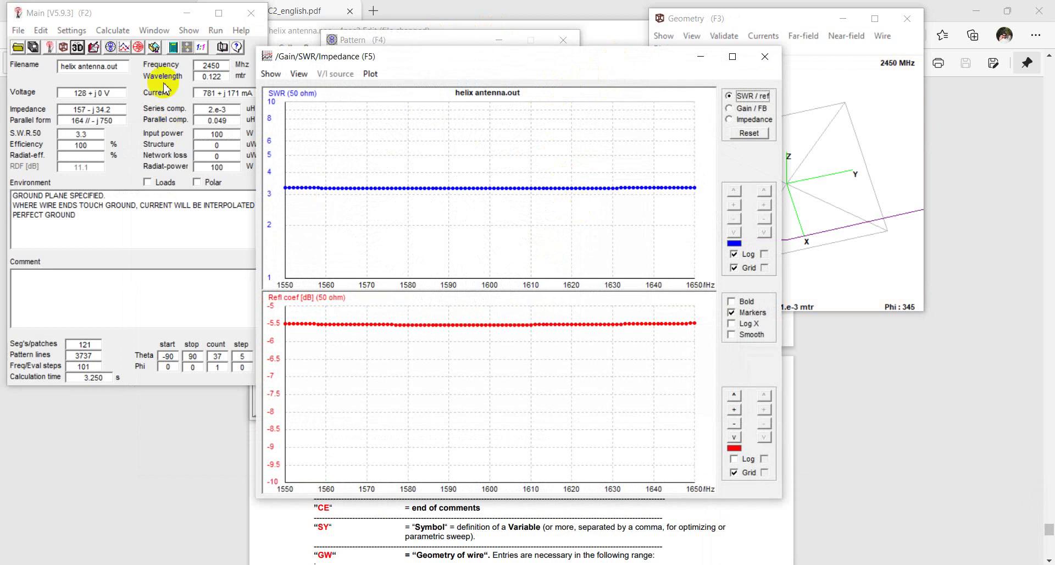
pyautogui.click(138, 48)
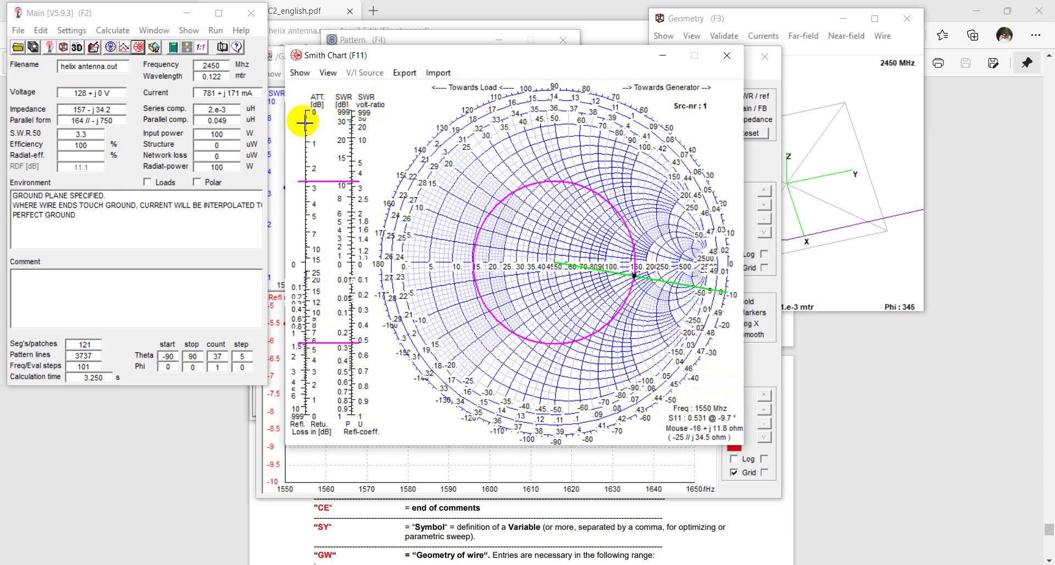
pyautogui.click(727, 55)
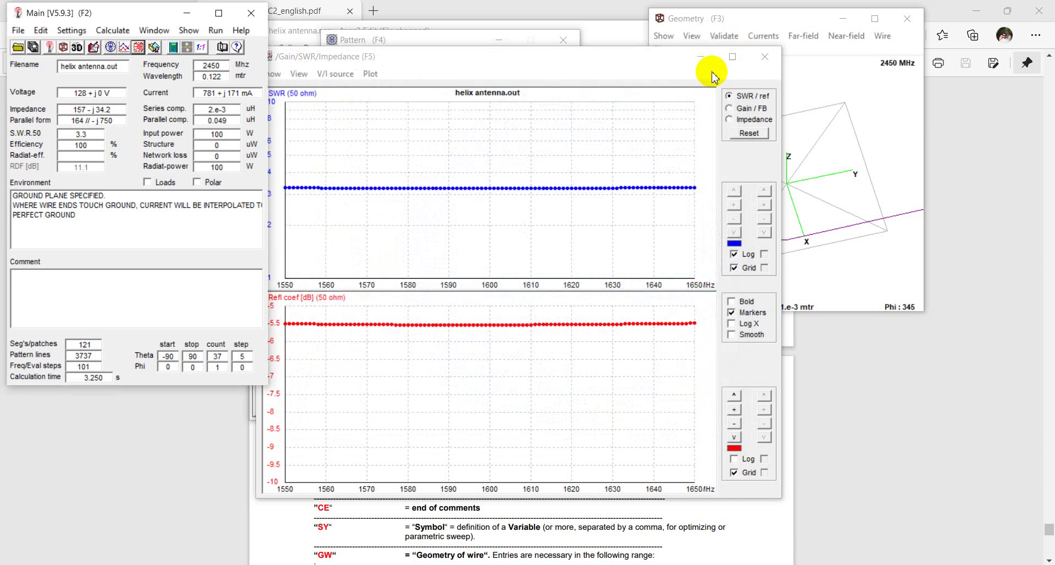
# - Examine the sweep's gain/front-to-back and impedance graphs, and close the graph window
pyautogui.click(741, 109)
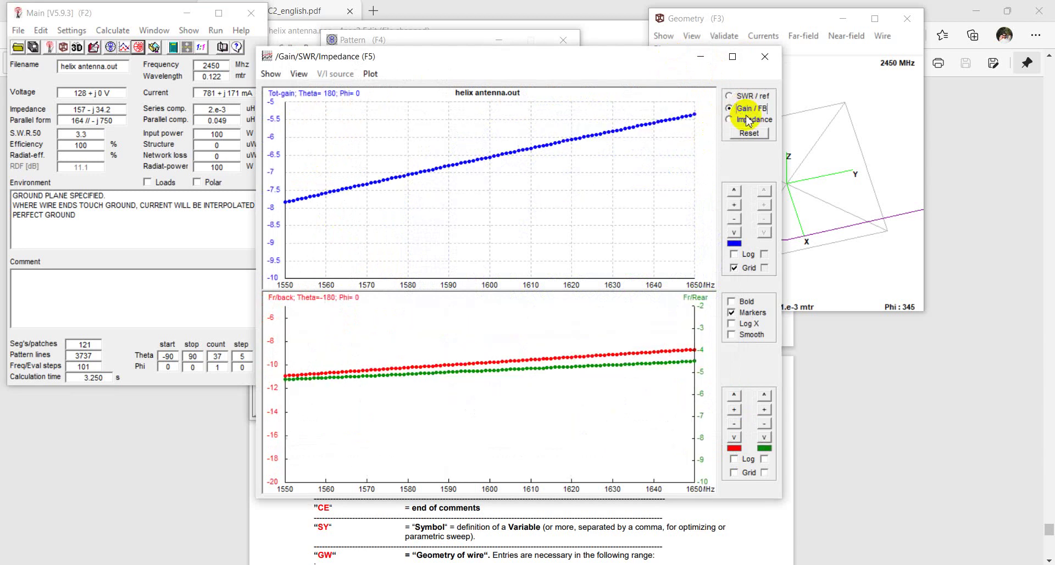
pyautogui.click(748, 121)
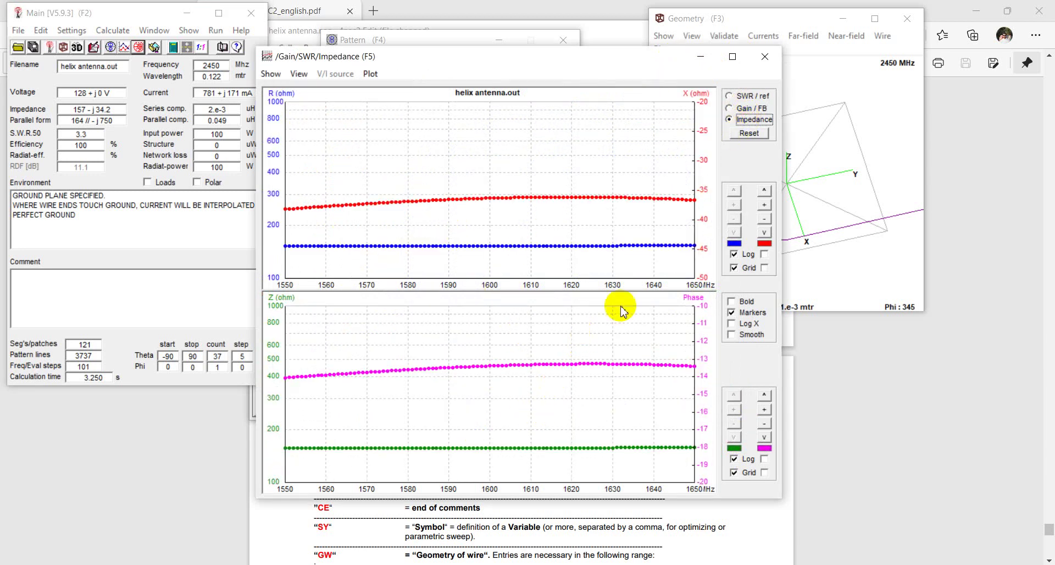
pyautogui.click(765, 56)
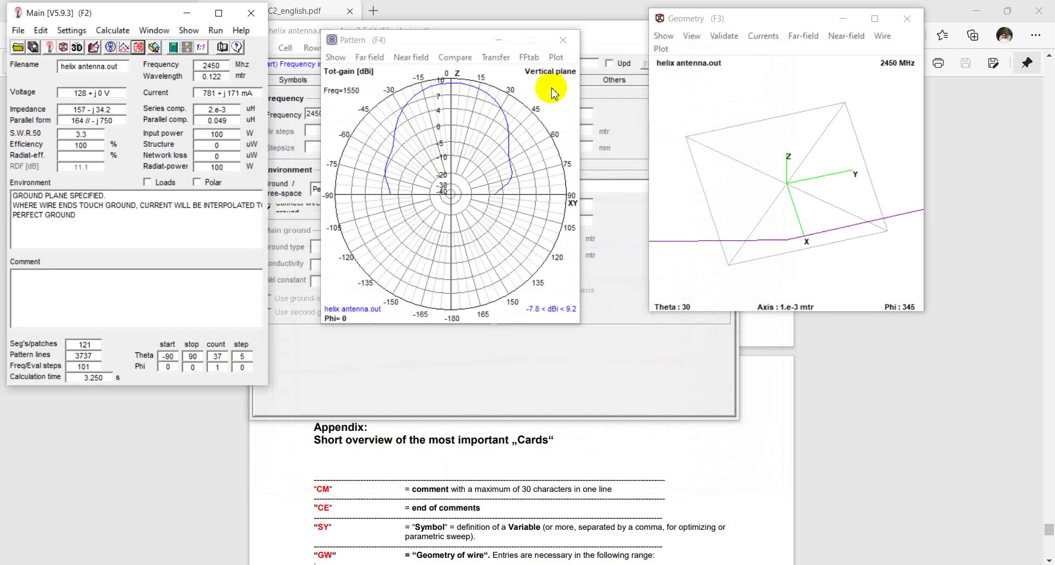
# - Run a vertical frequency sweep from 2350 to 2550 MHz in 1 MHz steps
pyautogui.click(563, 40)
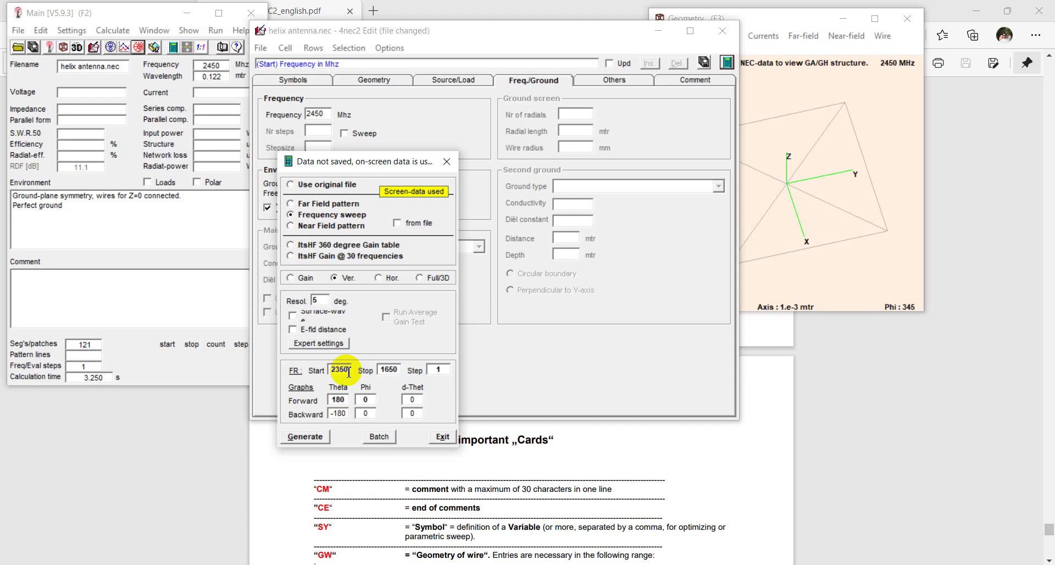
pyautogui.moveTo(397, 373); pyautogui.dragTo(372, 378)
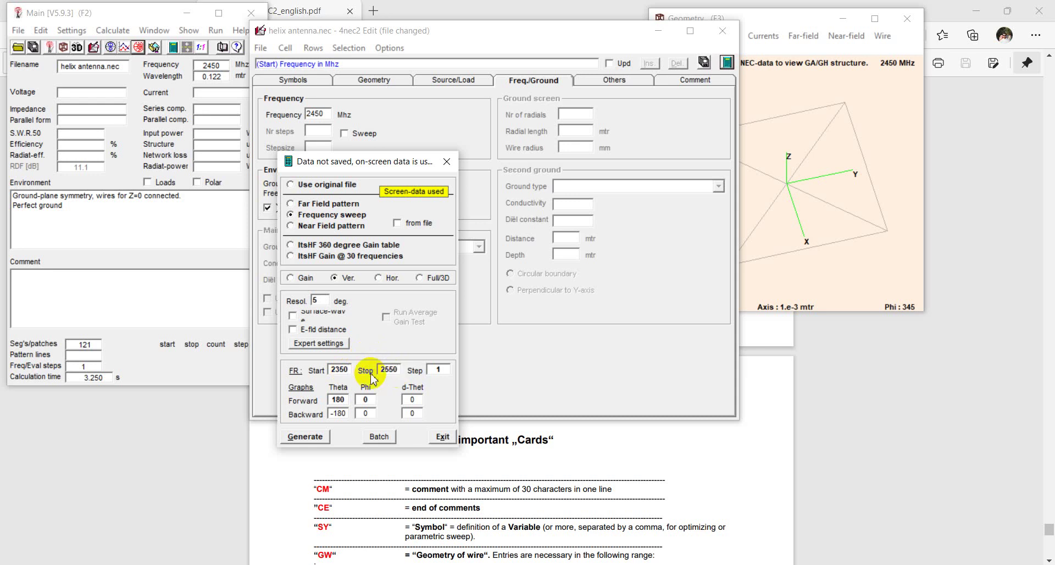
pyautogui.click(305, 436)
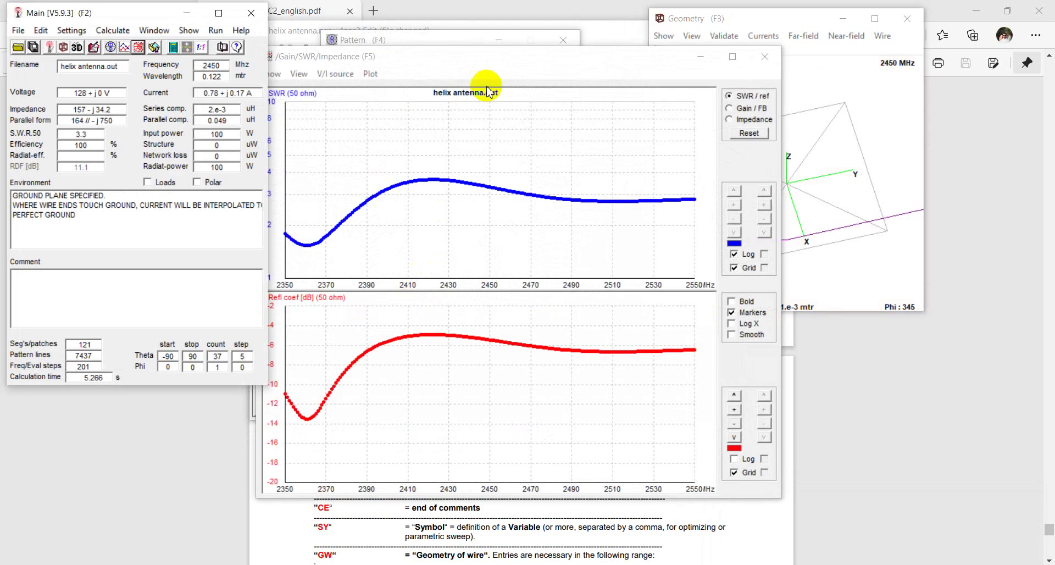
# - Examine the vertical-plane gain pattern of the 2350 to 2550 MHz sweep and close the pattern window
pyautogui.click(398, 40)
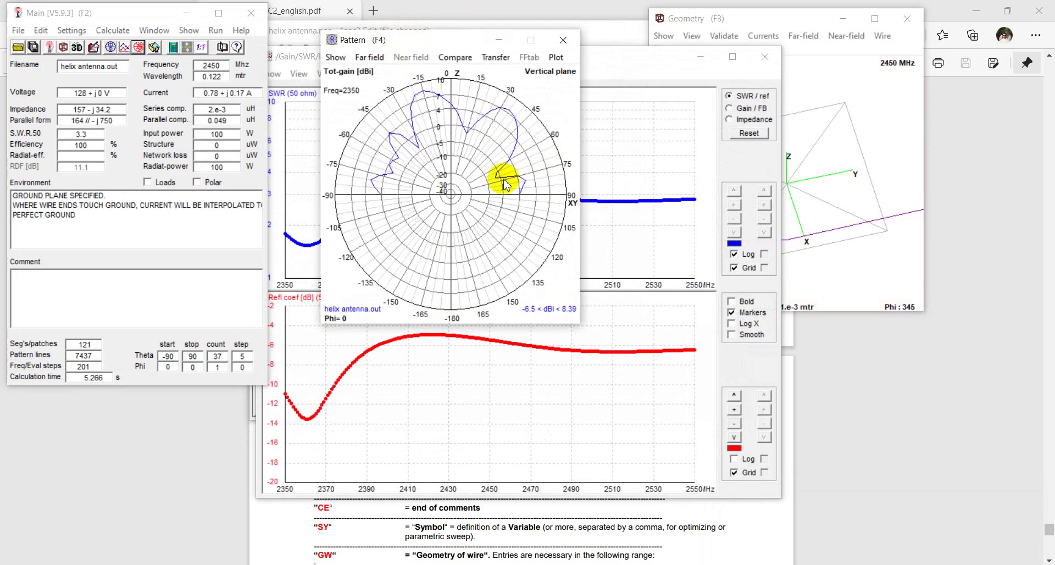
pyautogui.click(613, 65)
pyautogui.click(399, 37)
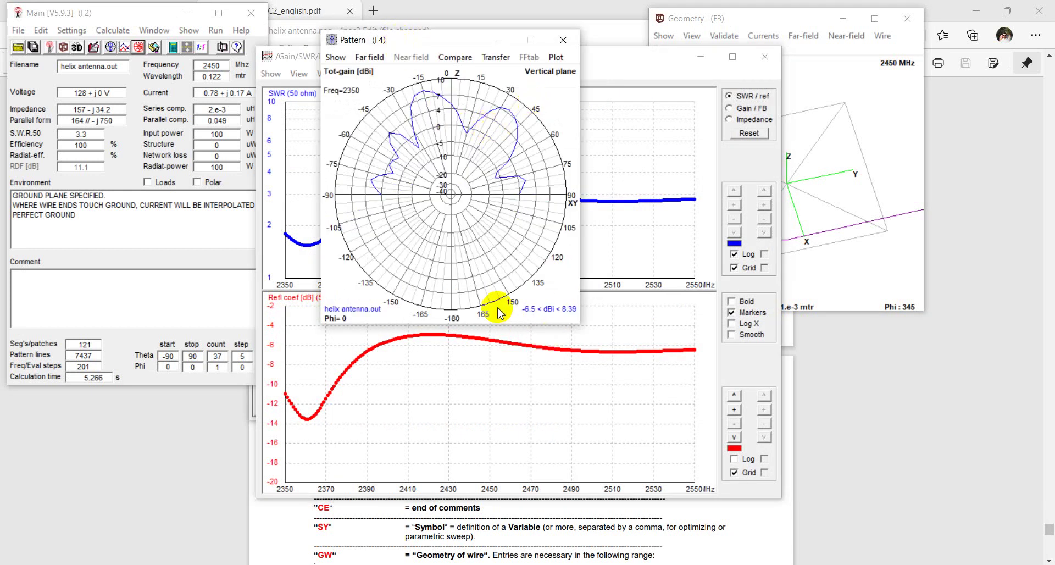
pyautogui.click(554, 106)
pyautogui.press('Return')
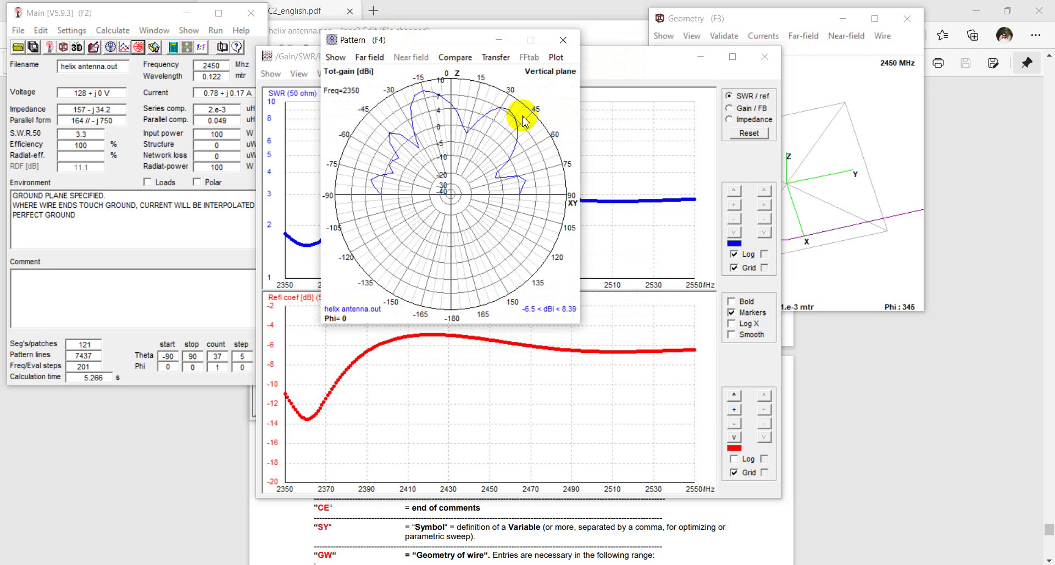
pyautogui.moveTo(510, 120)
pyautogui.mouseDown()
pyautogui.moveTo(501, 104)
pyautogui.moveTo(421, 88)
pyautogui.moveTo(384, 110)
pyautogui.moveTo(359, 174)
pyautogui.mouseUp()
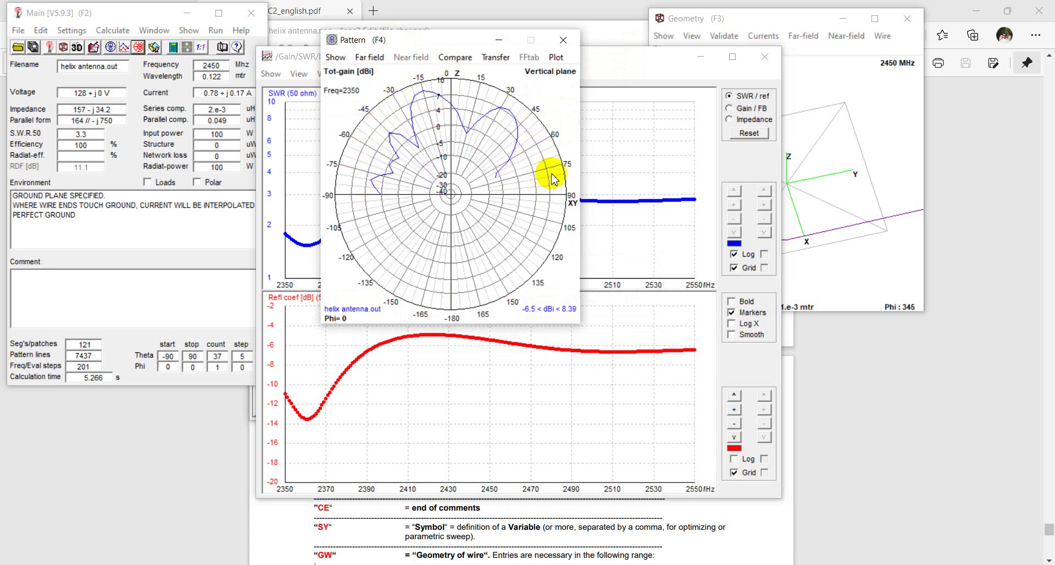
pyautogui.click(563, 39)
# - Examine the sweep's gain/front-to-back, SWR/reflection and impedance graphs with the marker at 2450 MHz, and move it to 2422 MHz on the impedance graph
pyautogui.click(729, 109)
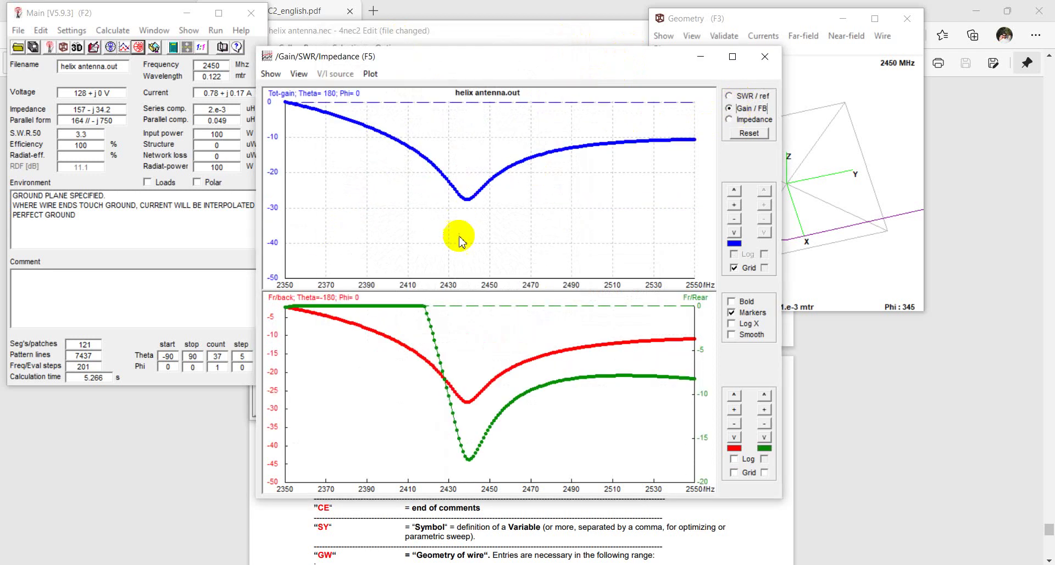
pyautogui.click(489, 248)
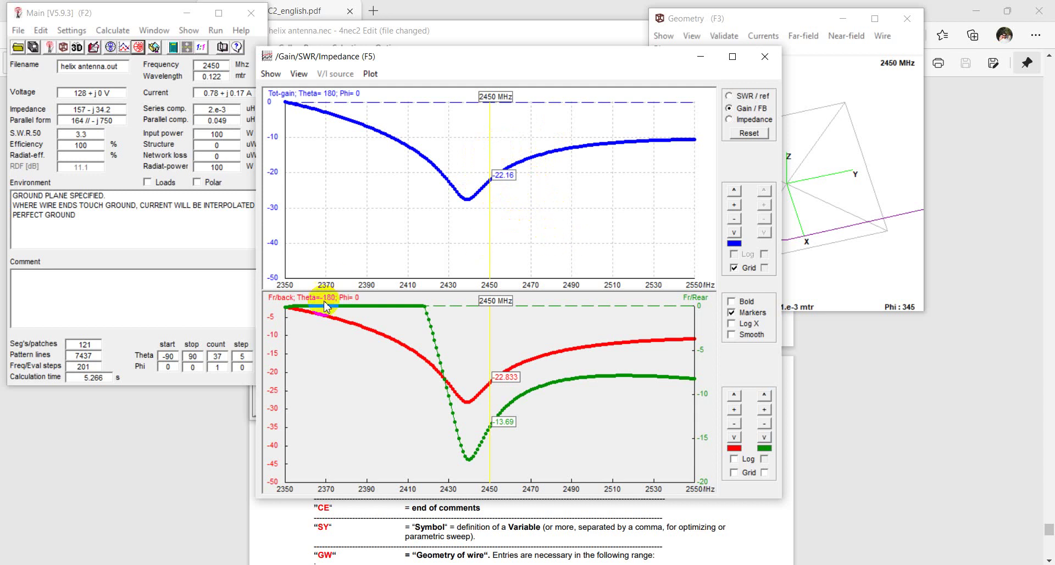
pyautogui.click(742, 98)
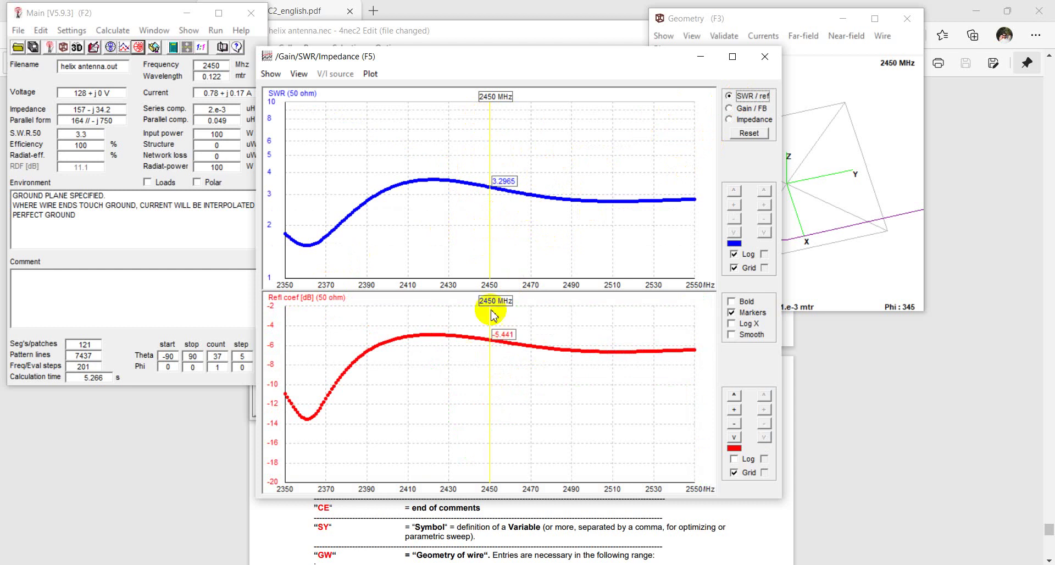
pyautogui.click(747, 120)
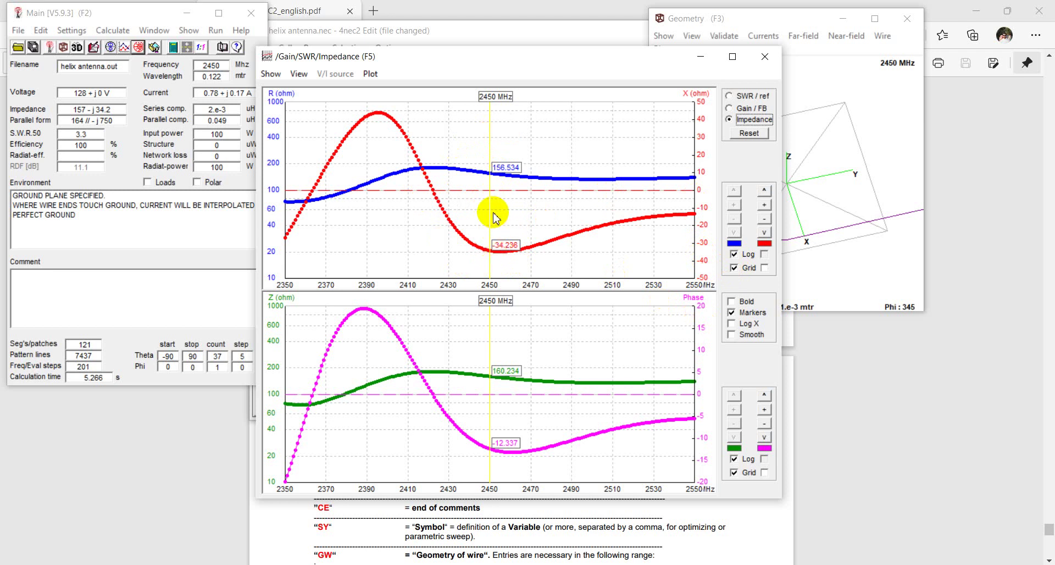
pyautogui.moveTo(493, 219)
pyautogui.mouseDown()
pyautogui.moveTo(425, 205)
pyautogui.moveTo(434, 208)
pyautogui.mouseUp()
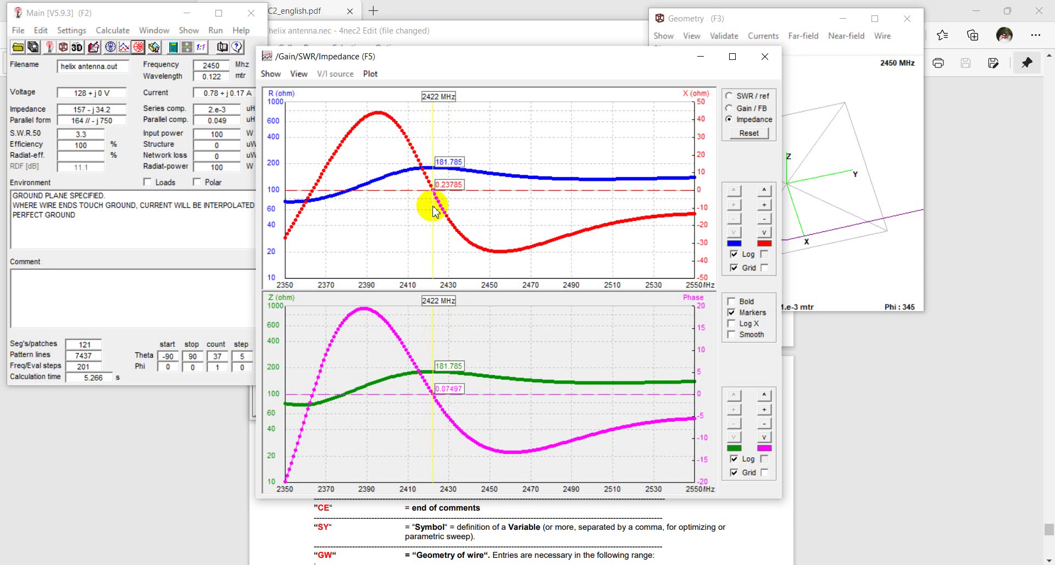
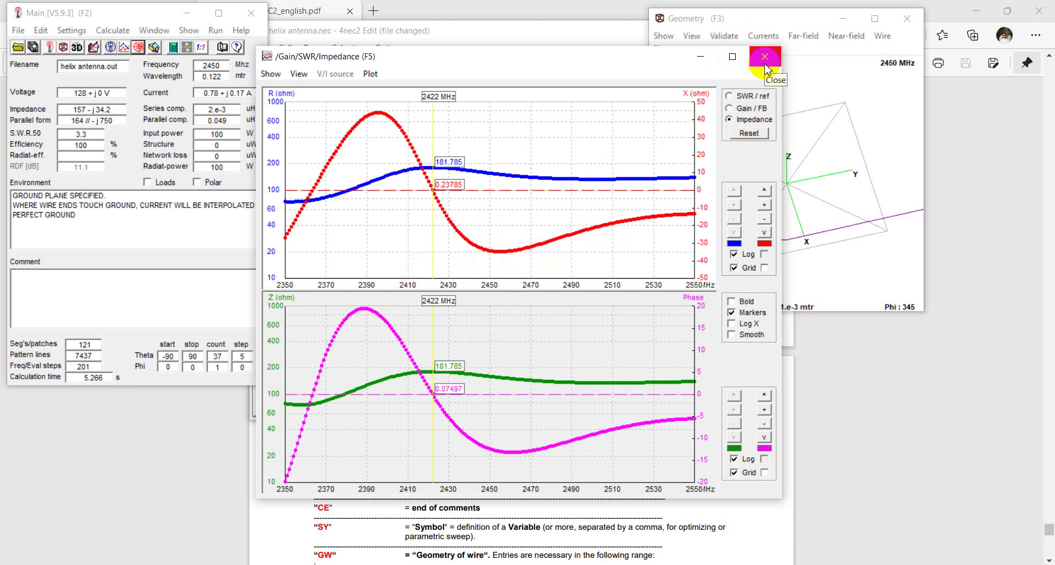
# - Save the changed helix antenna file and close its edit window so the optimizer can be started
pyautogui.click(113, 30)
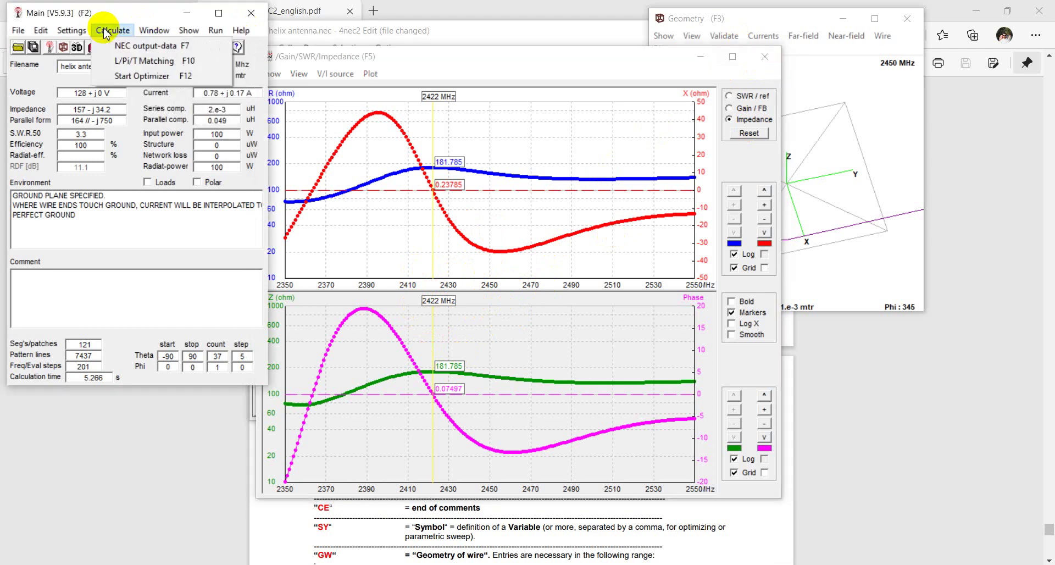
pyautogui.click(144, 76)
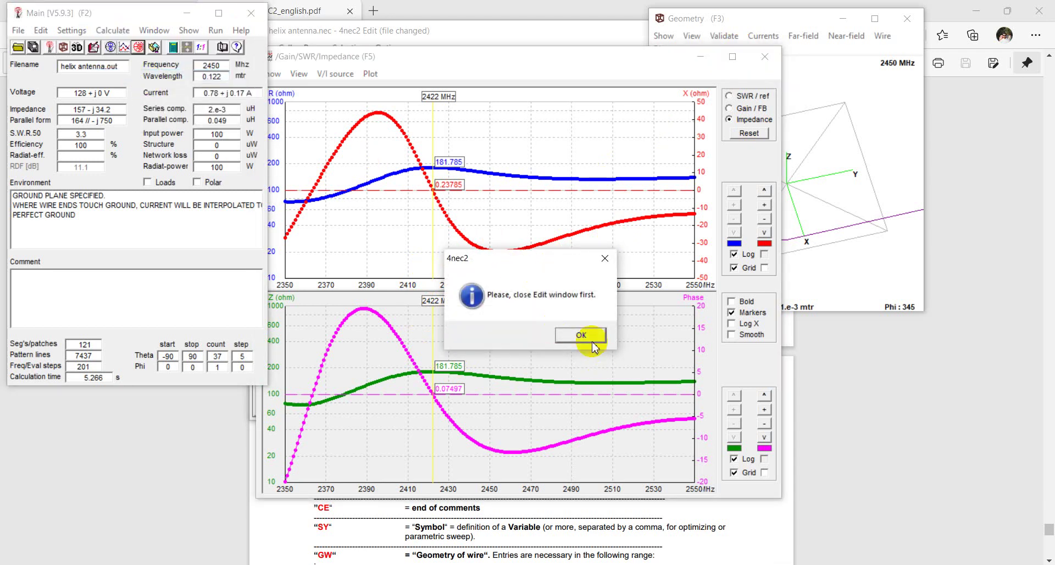
pyautogui.click(589, 334)
pyautogui.click(723, 31)
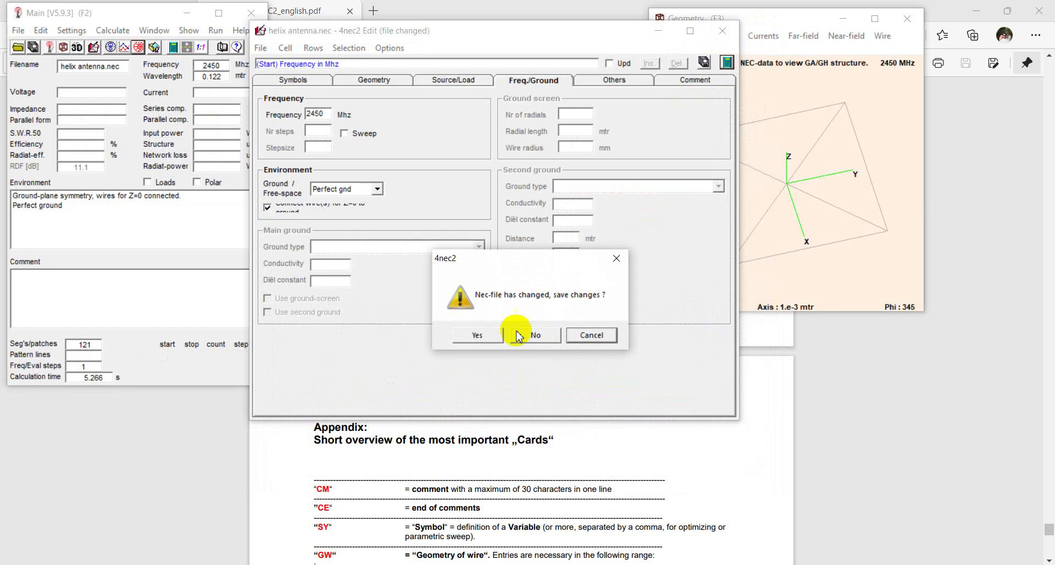
pyautogui.click(473, 335)
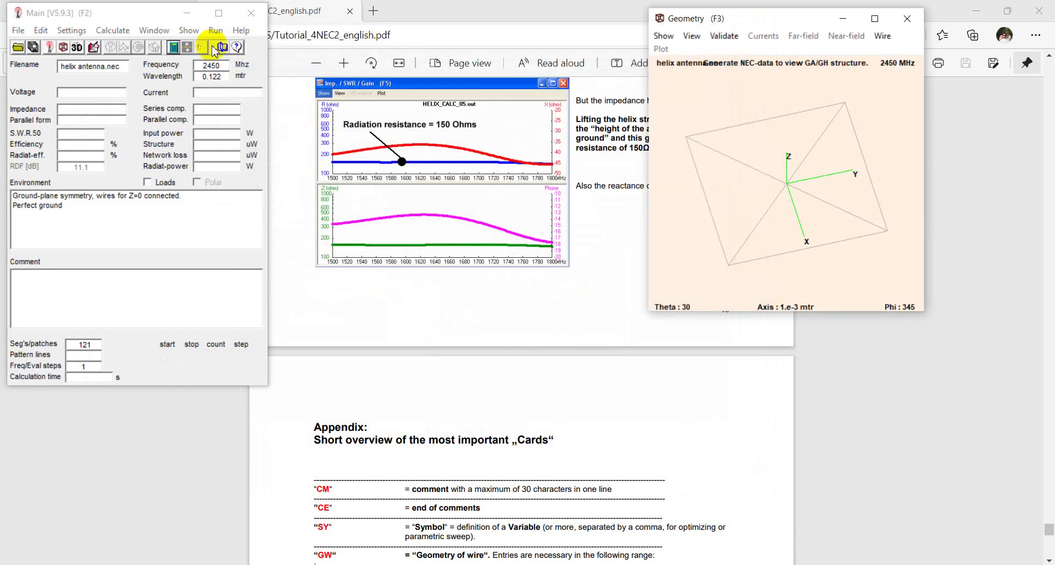
# - Try to run the optimizer at 2450 MHz with a 100% X-in weighting and no variables selected, and close it
pyautogui.click(112, 31)
pyautogui.click(126, 68)
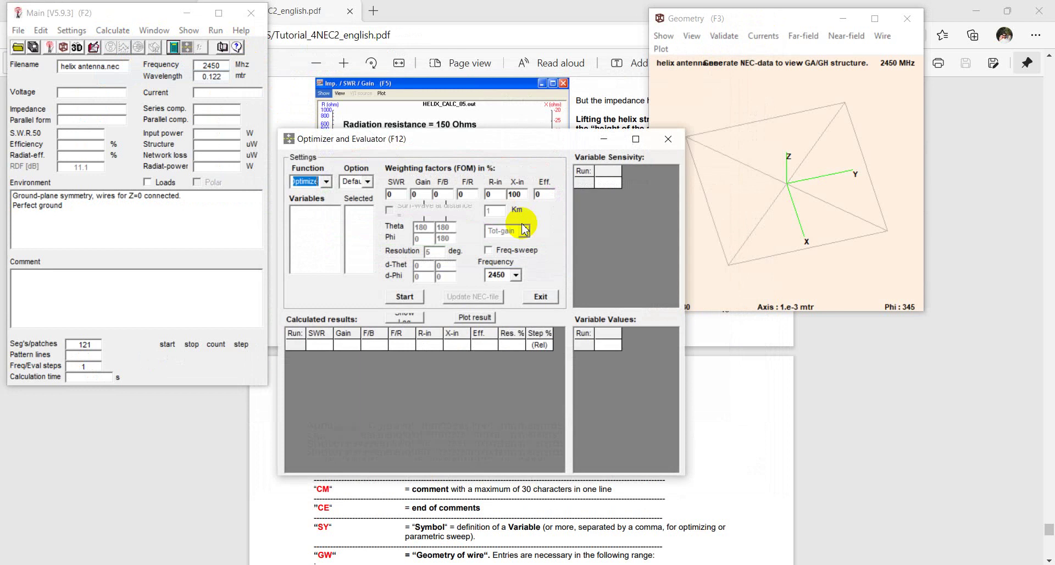
pyautogui.click(327, 181)
pyautogui.click(311, 194)
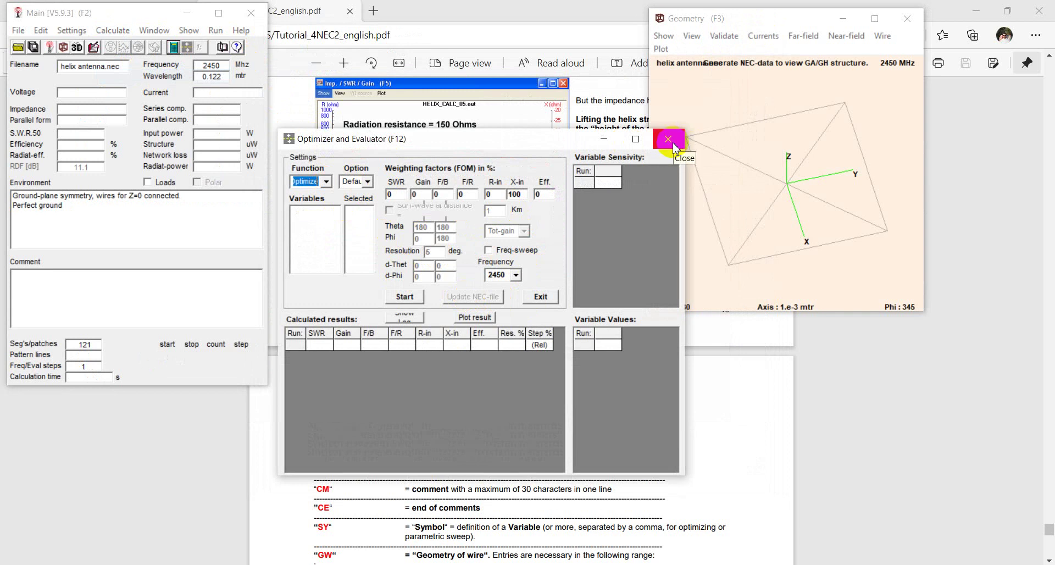
pyautogui.click(407, 297)
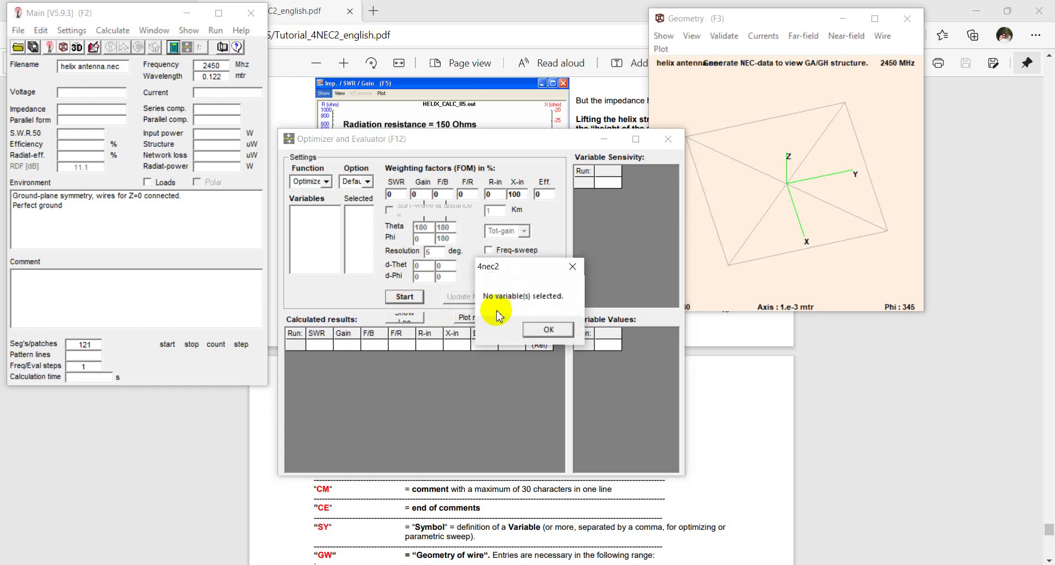
pyautogui.click(554, 329)
pyautogui.click(667, 139)
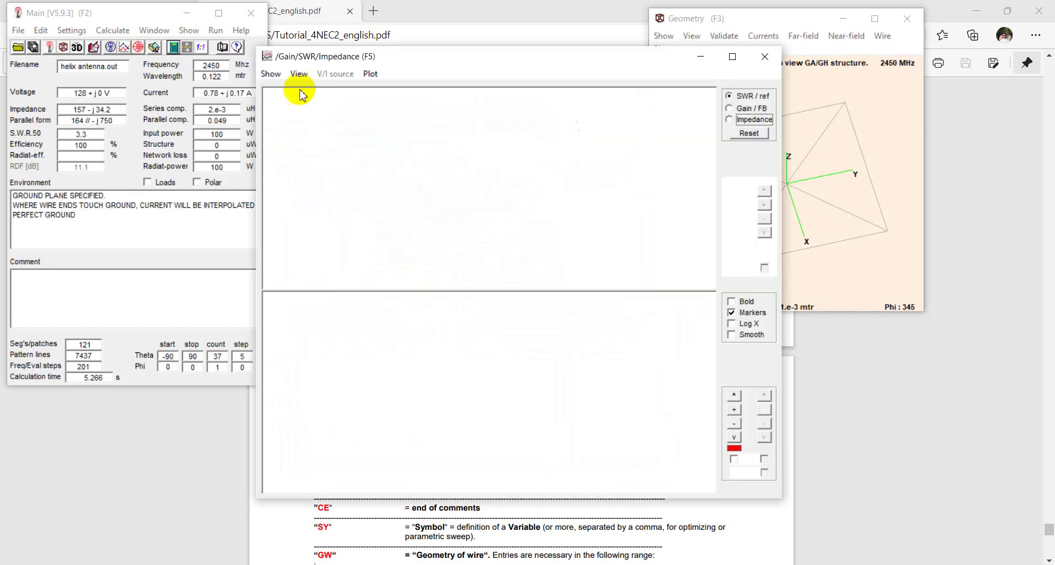
# - Close the gain/SWR/impedance graph and define the symbol l=0.2342 in the helix antenna model for the helix length
pyautogui.click(383, 57)
pyautogui.click(767, 56)
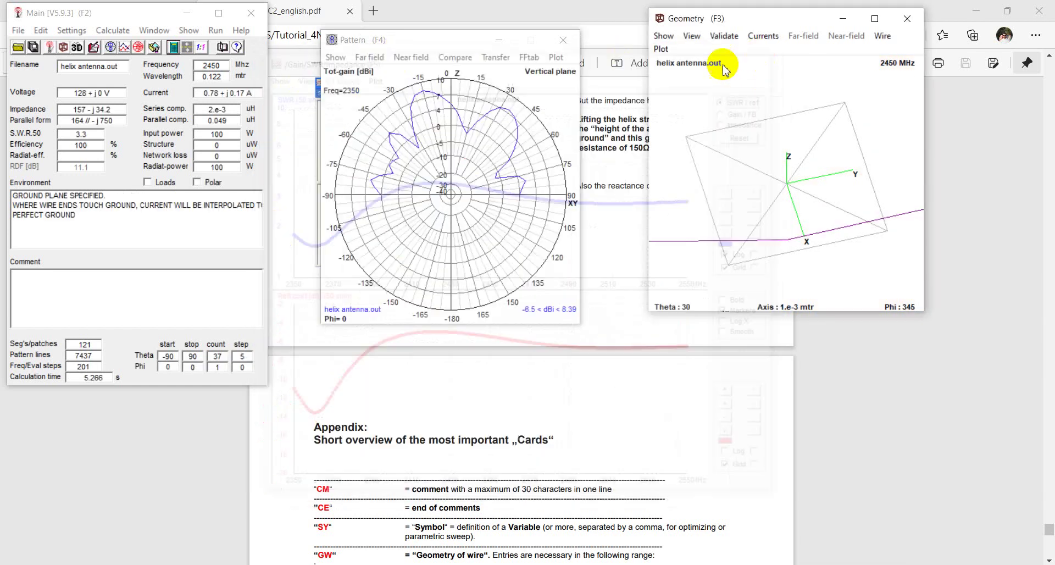
pyautogui.click(94, 47)
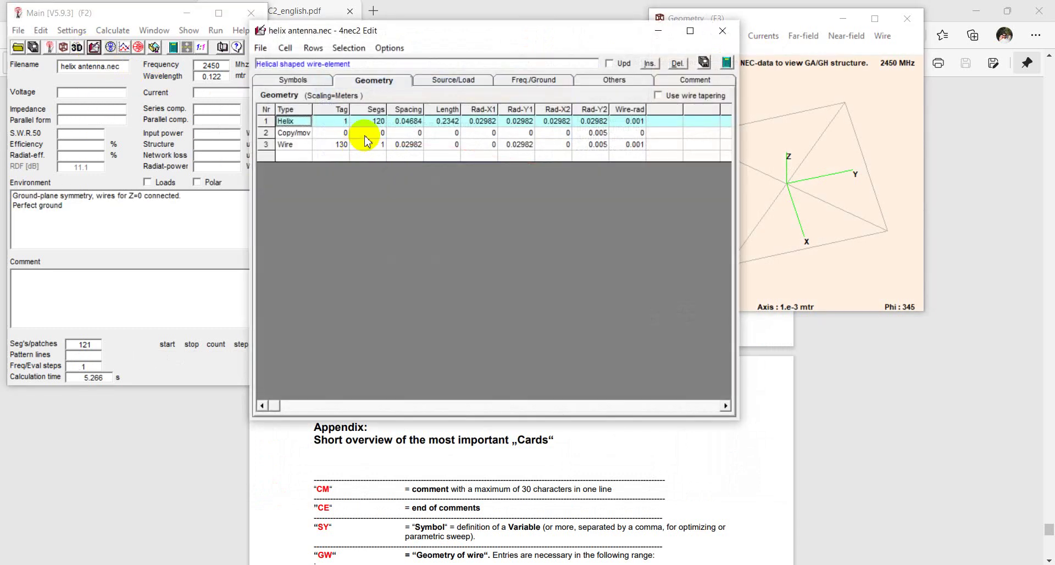
pyautogui.click(293, 81)
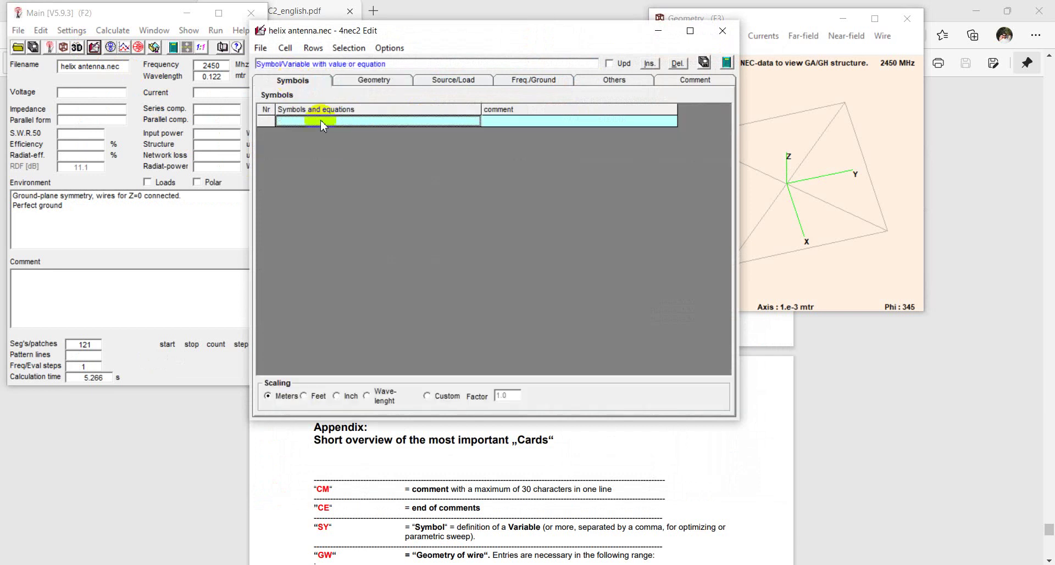
pyautogui.click(331, 122)
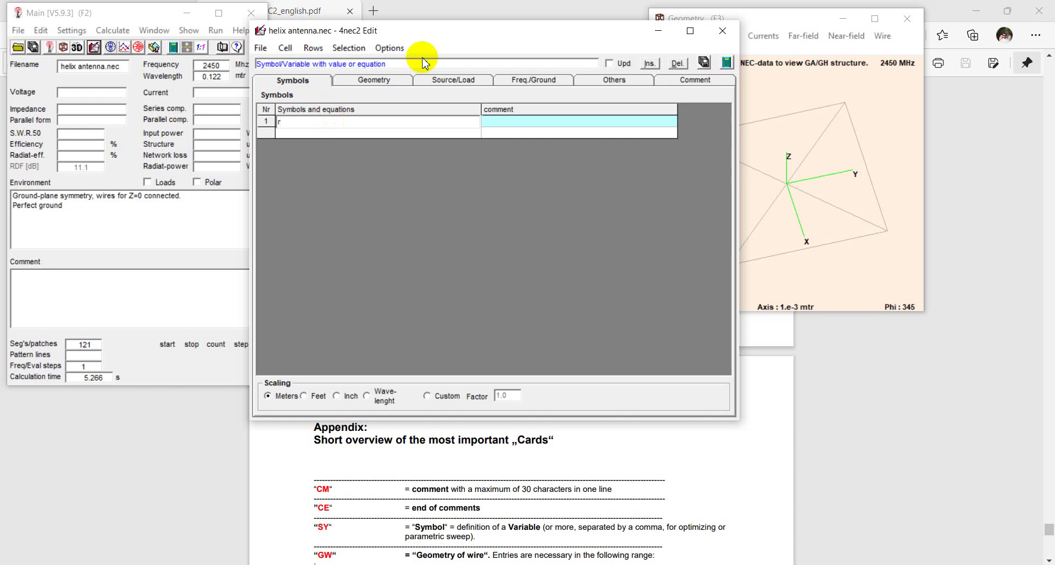
pyautogui.click(379, 81)
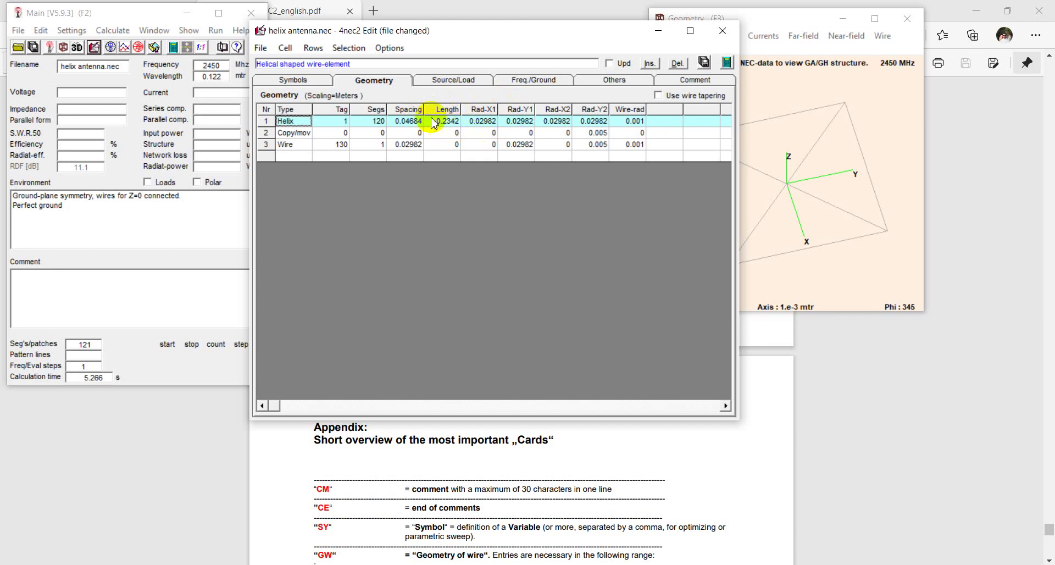
pyautogui.click(297, 80)
pyautogui.click(318, 124)
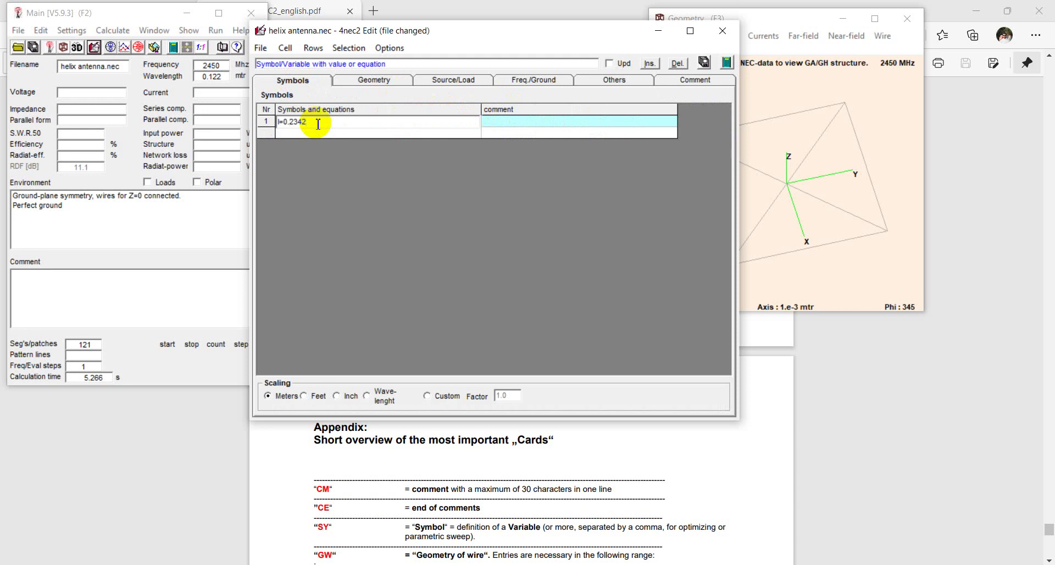
# - Check the helix geometry table, save the helix antenna file and close its edit window
pyautogui.click(377, 80)
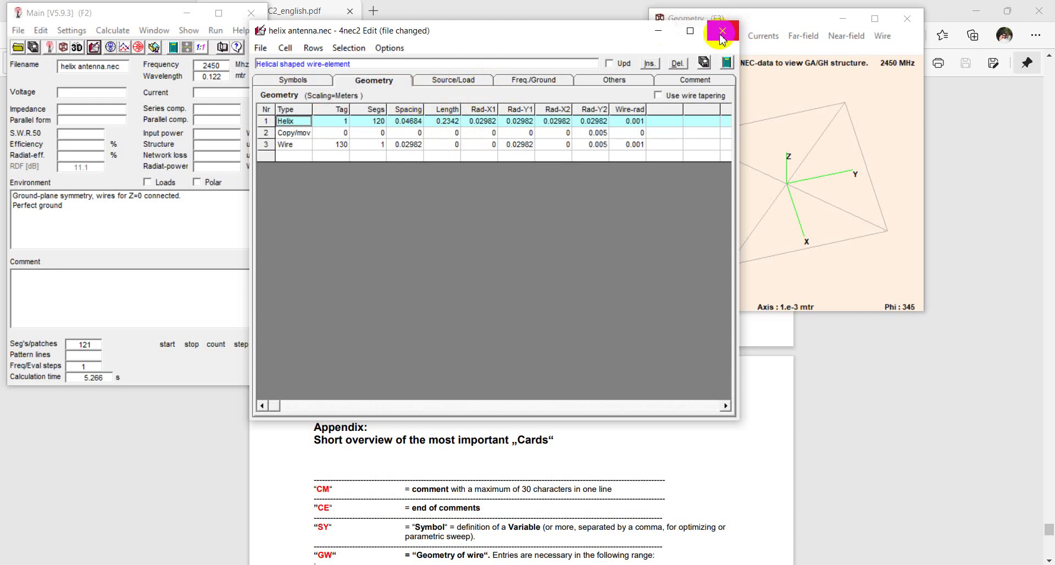
pyautogui.click(260, 48)
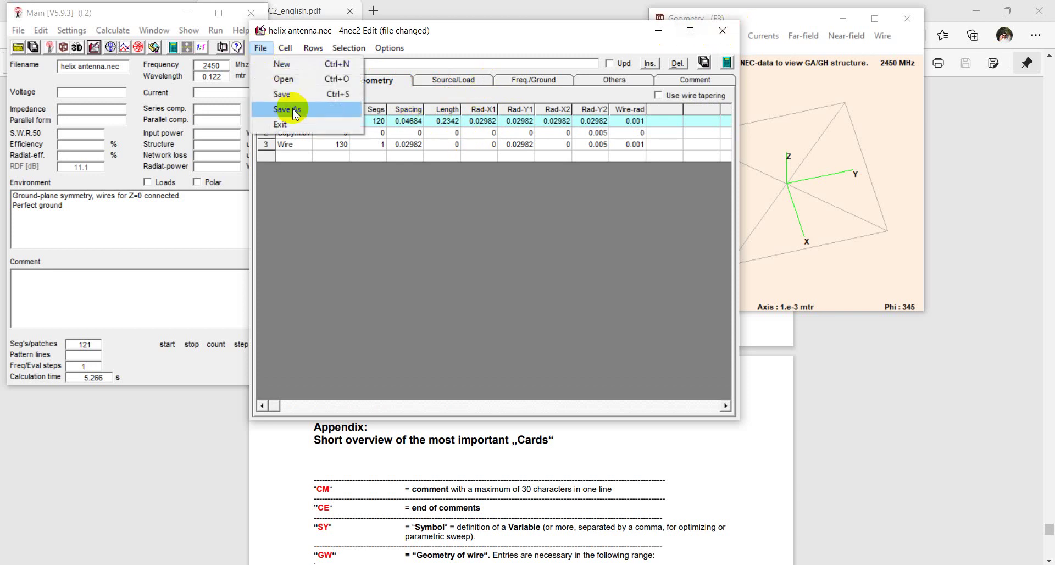
pyautogui.click(333, 95)
pyautogui.click(723, 31)
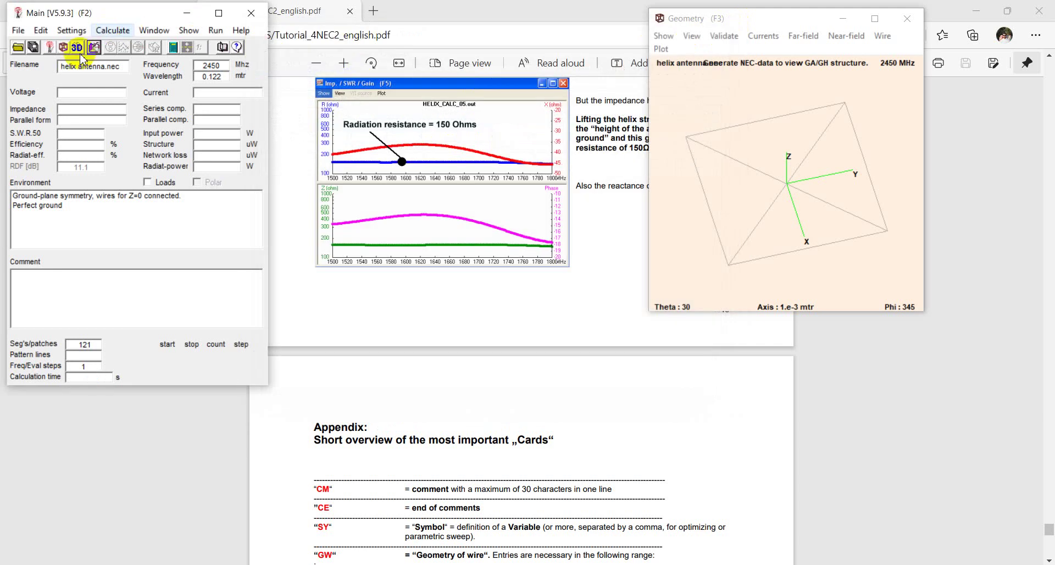
# - Run the optimizer on variable l at 2450 MHz with X-in weighted 100%
pyautogui.click(112, 30)
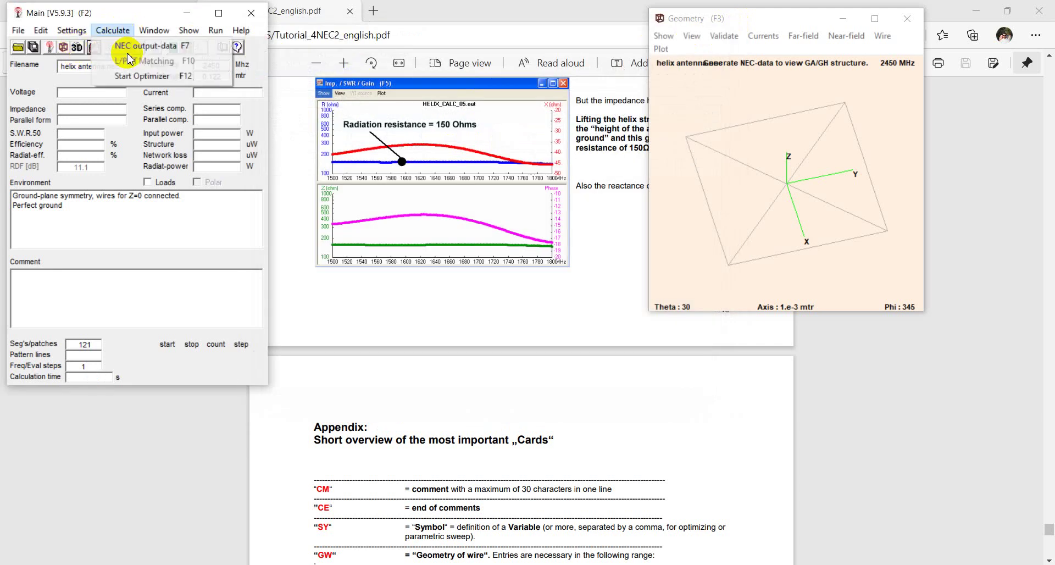
pyautogui.click(148, 83)
pyautogui.click(306, 211)
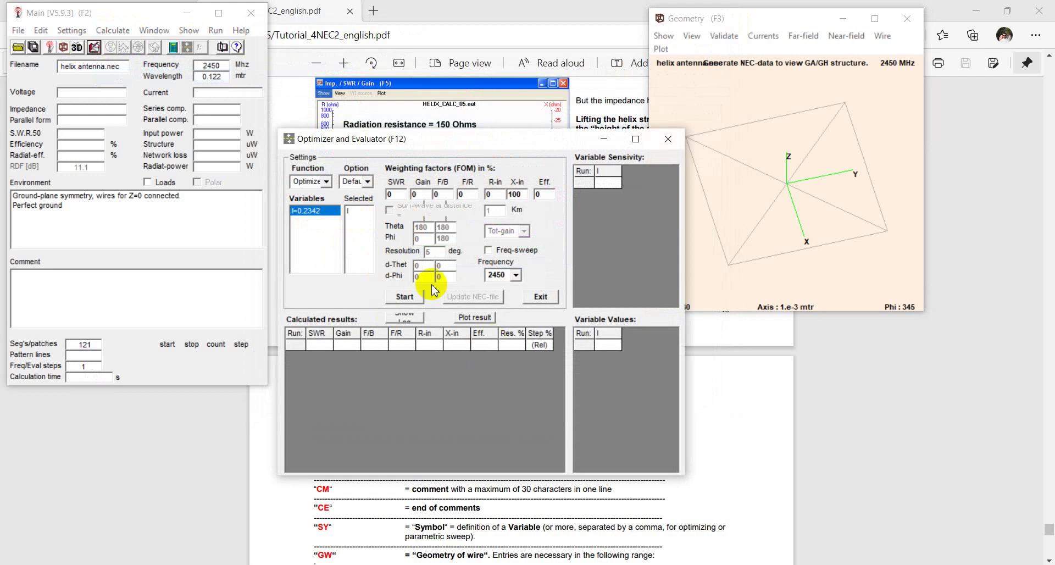
pyautogui.click(403, 297)
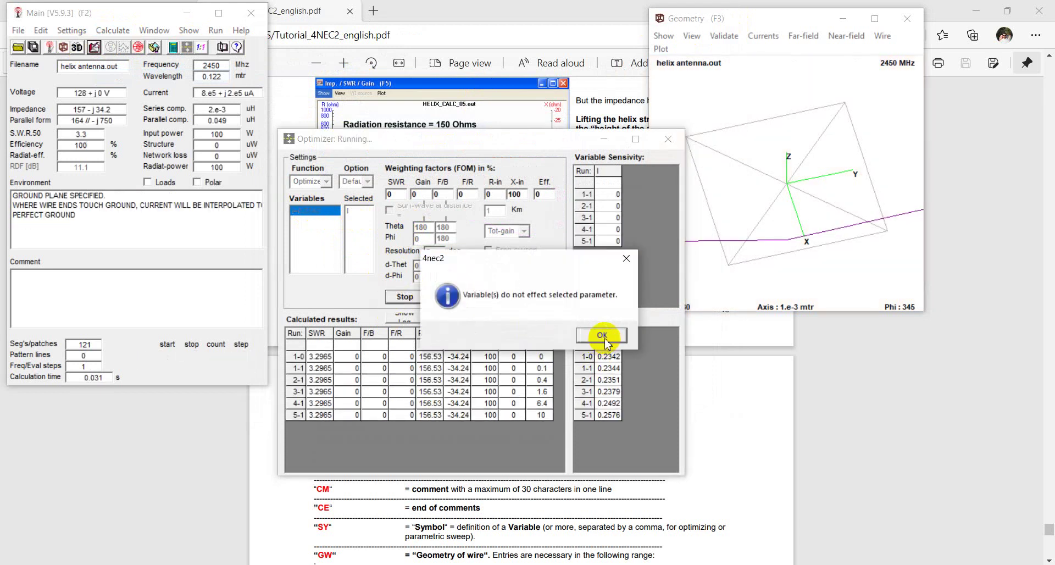
pyautogui.click(605, 339)
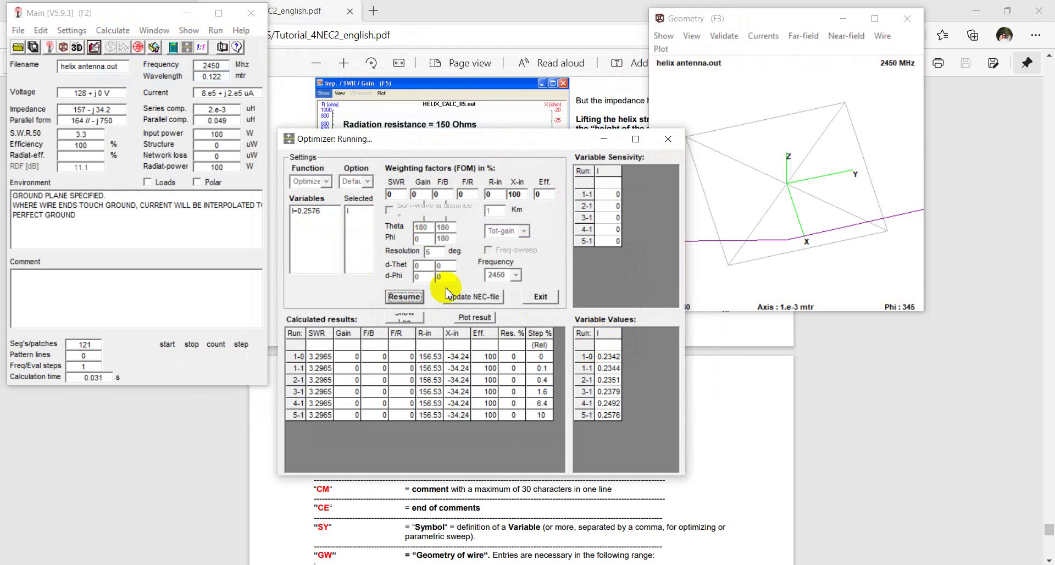
# - Update the NEC file with the optimizer's variable value, overwriting helix antenna.nec, and dismiss the optimizer window
pyautogui.click(482, 298)
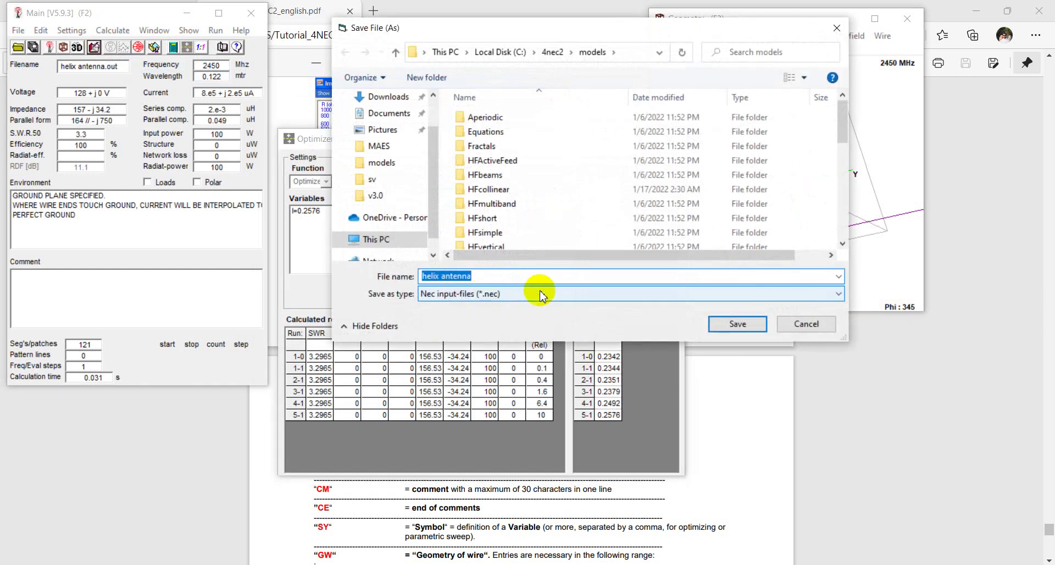
pyautogui.click(740, 324)
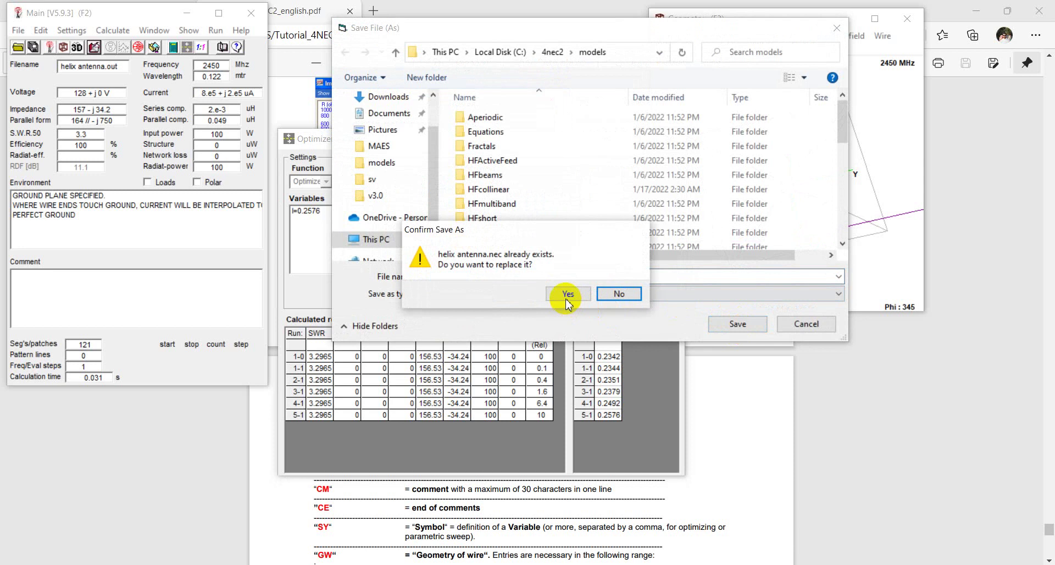
pyautogui.click(570, 299)
pyautogui.click(604, 138)
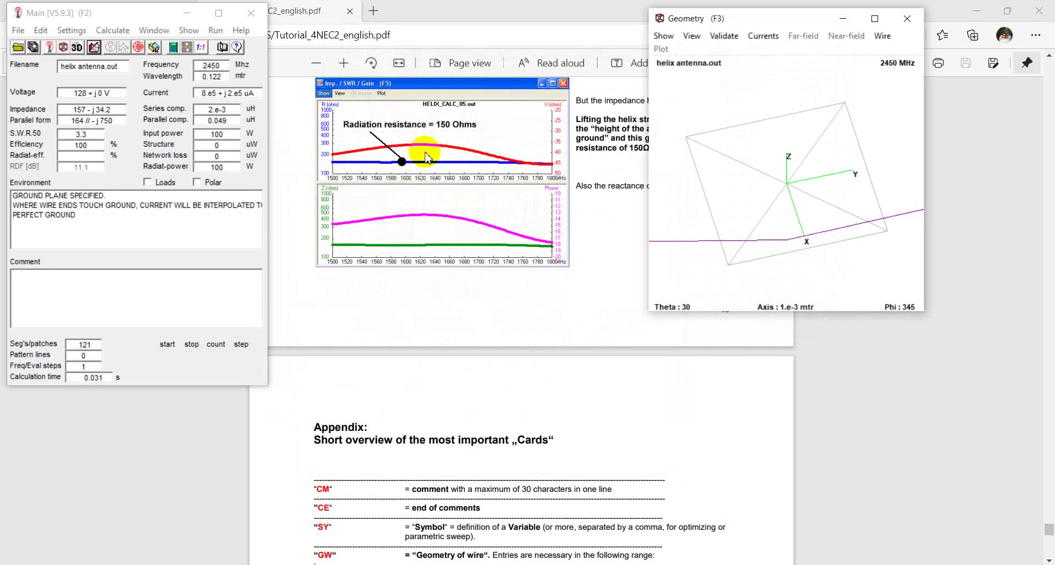
# - Reopen the helix antenna model for editing and generate a frequency sweep from 2350 to 2550 MHz
pyautogui.click(94, 47)
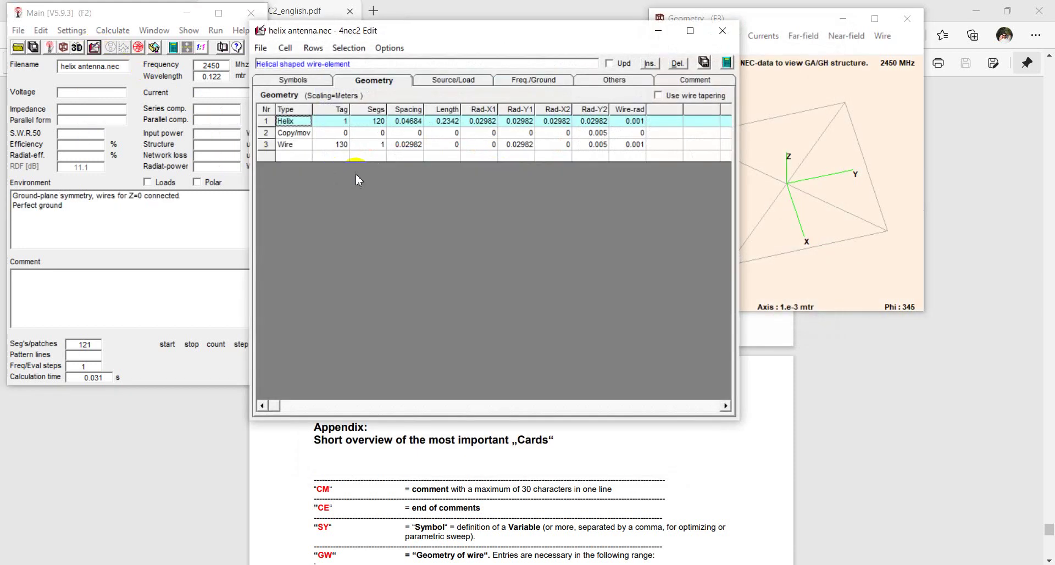
pyautogui.click(727, 62)
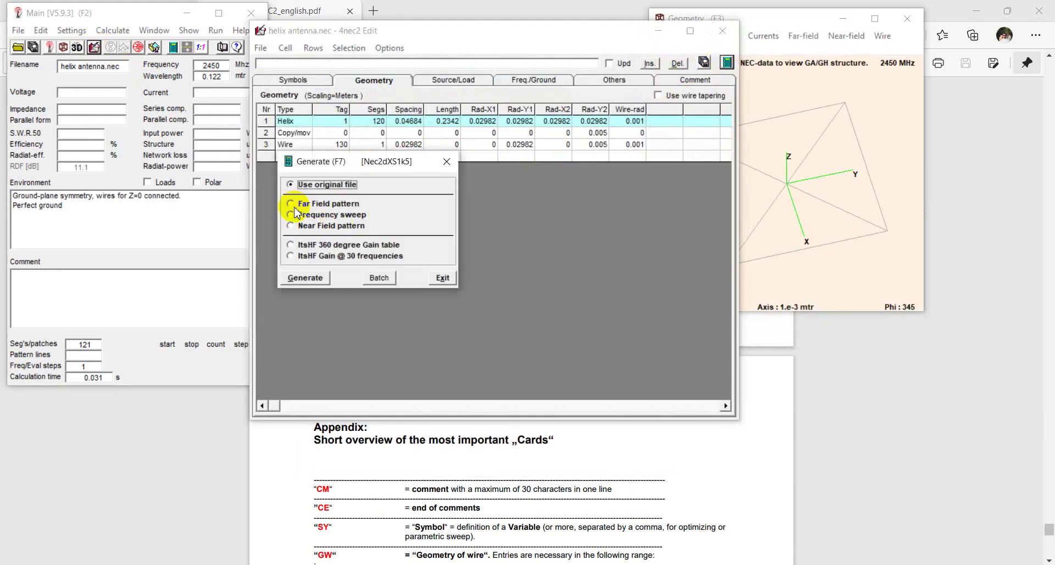
pyautogui.click(308, 215)
pyautogui.click(302, 437)
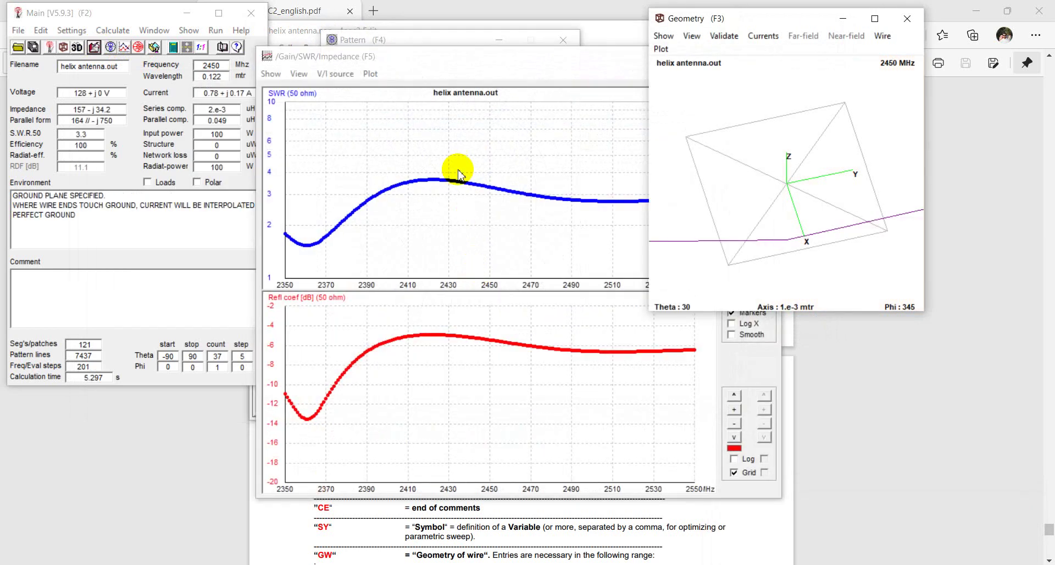
# - Examine the swept impedance curves at 2422 MHz, and close the impedance graph and pattern windows
pyautogui.click(441, 236)
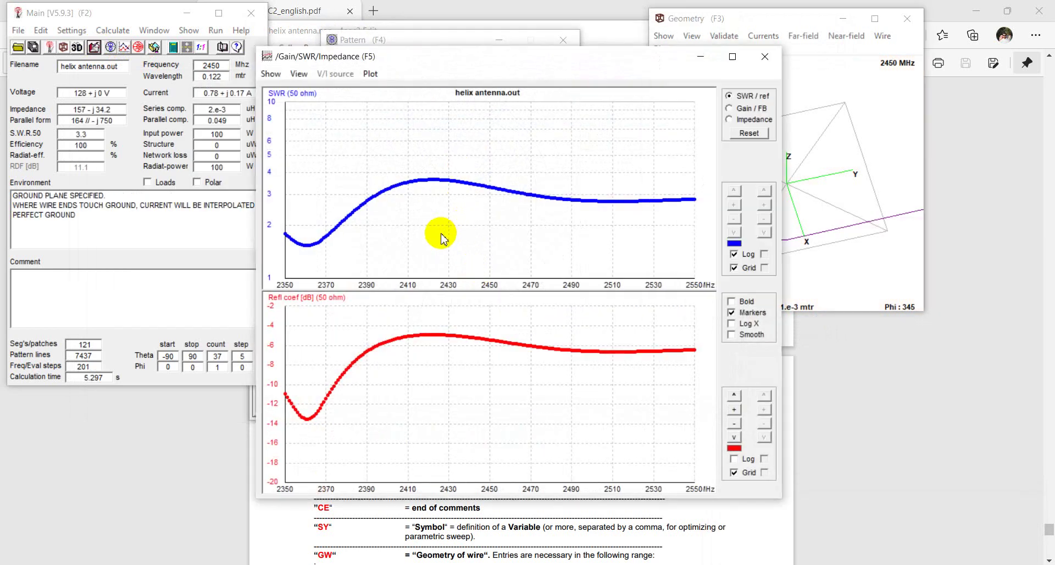
pyautogui.click(489, 237)
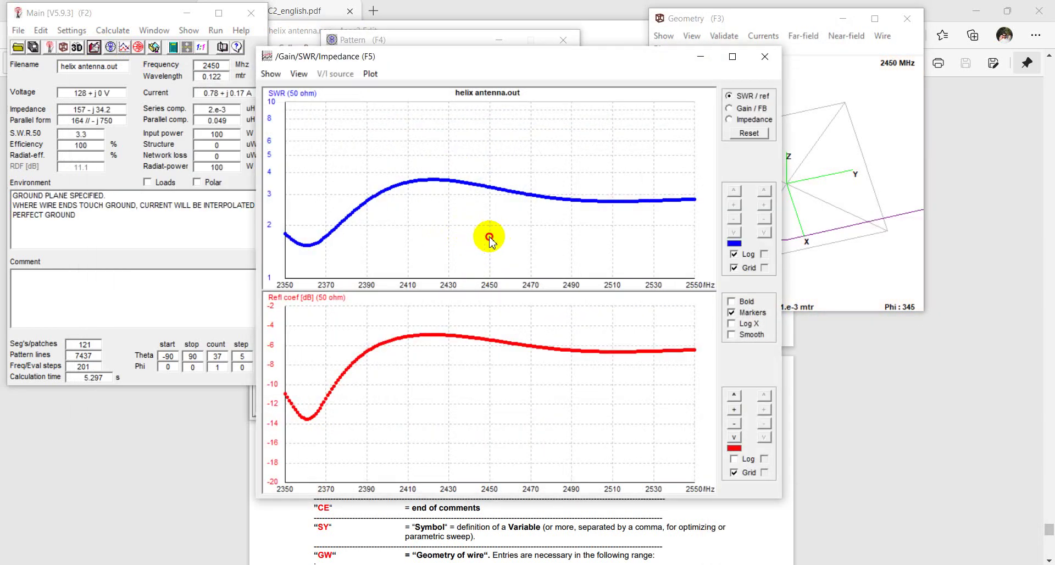
pyautogui.click(743, 120)
pyautogui.moveTo(494, 228); pyautogui.dragTo(433, 225)
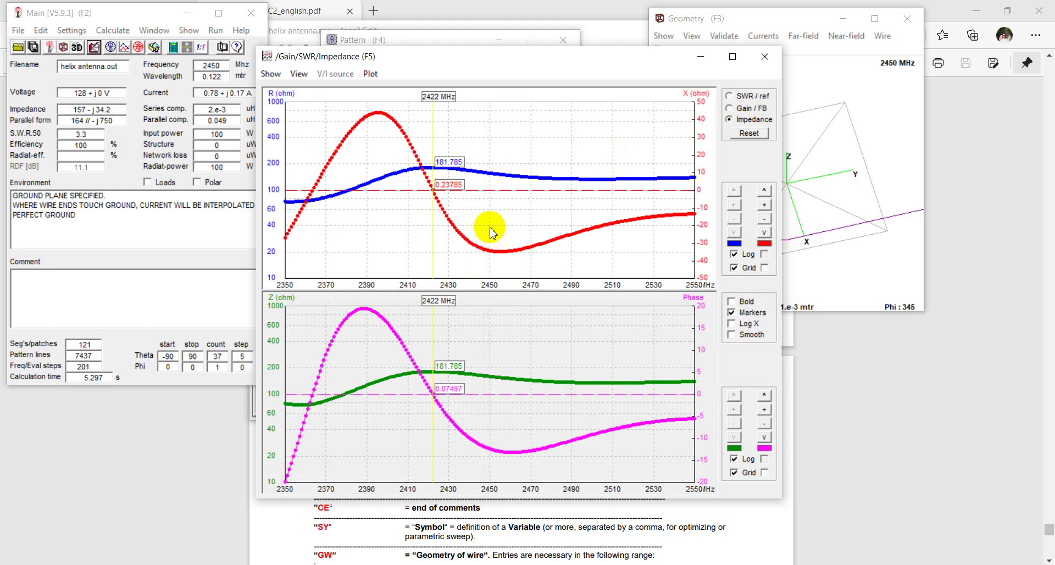
pyautogui.click(764, 56)
pyautogui.click(563, 40)
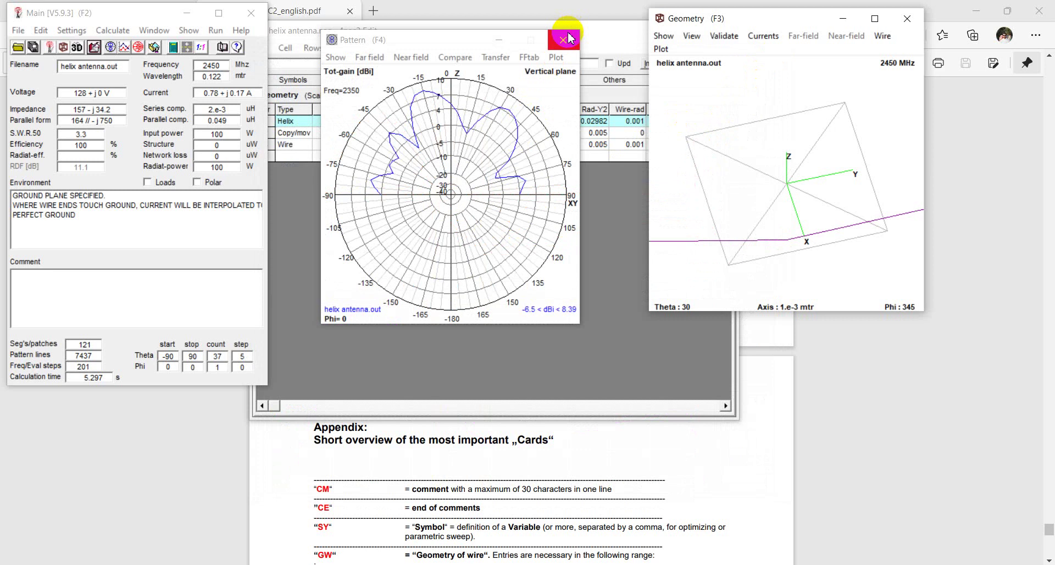
pyautogui.click(567, 37)
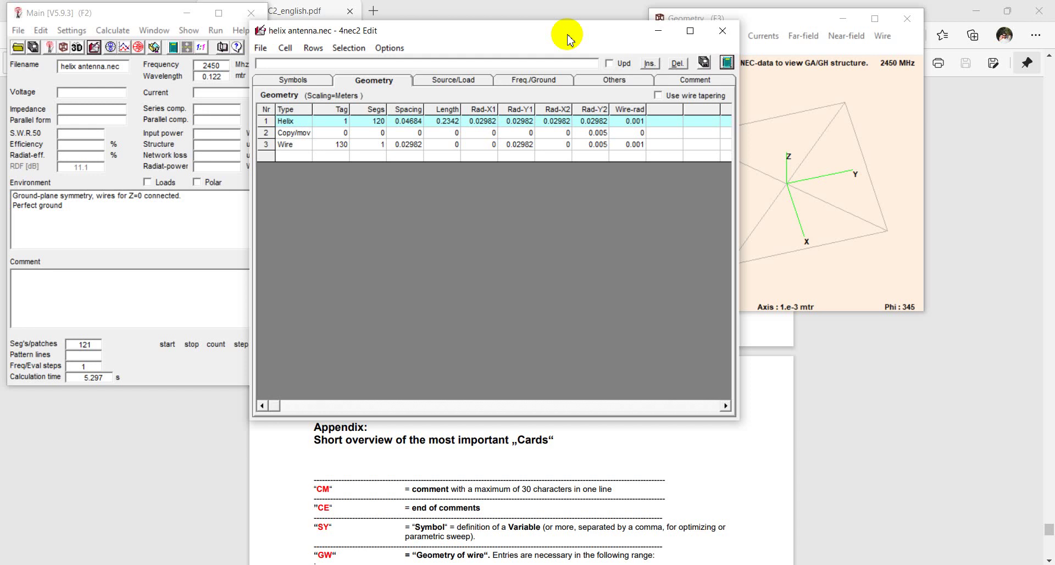
# - Compare the helix row's spacing and length with the symbol l, and check the voltage source definition
pyautogui.click(465, 82)
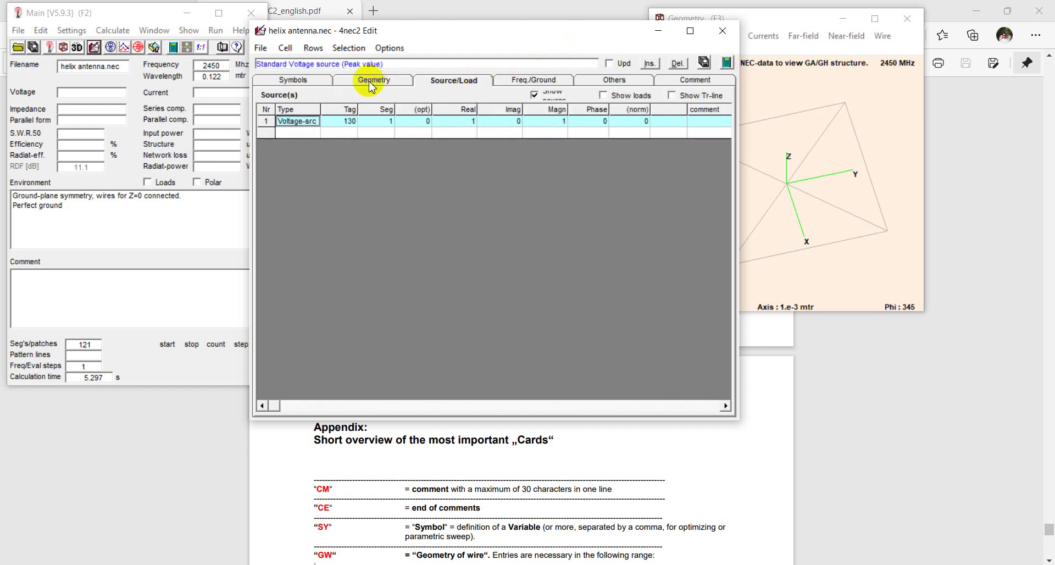
pyautogui.click(373, 85)
pyautogui.click(297, 81)
pyautogui.click(375, 81)
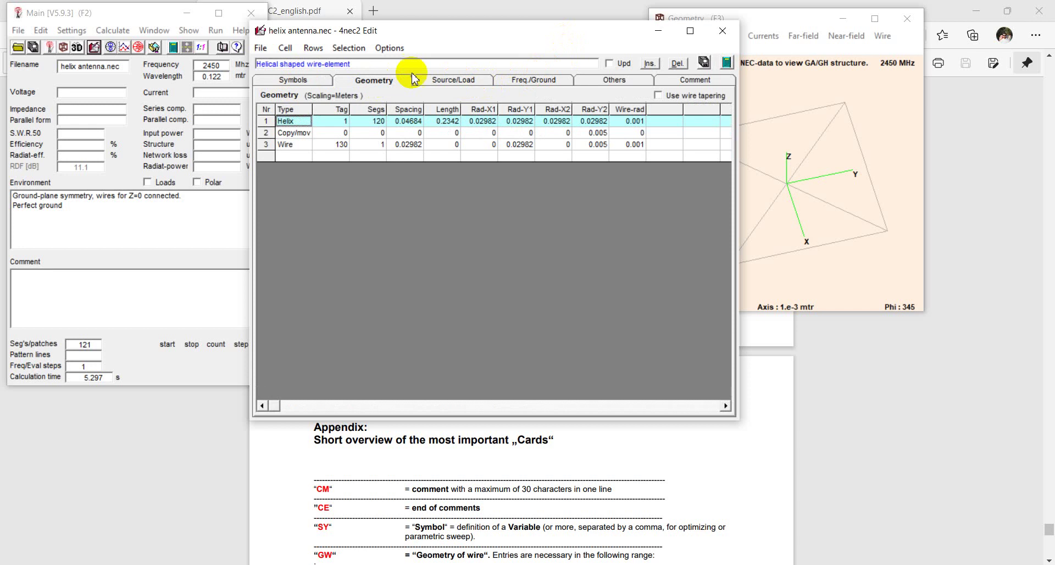
pyautogui.click(466, 80)
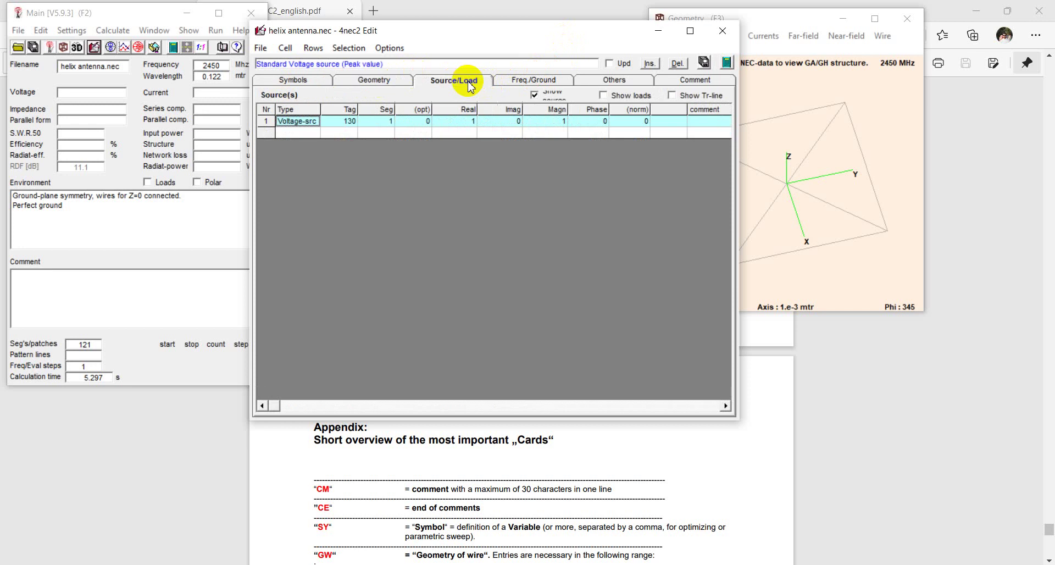
pyautogui.click(385, 81)
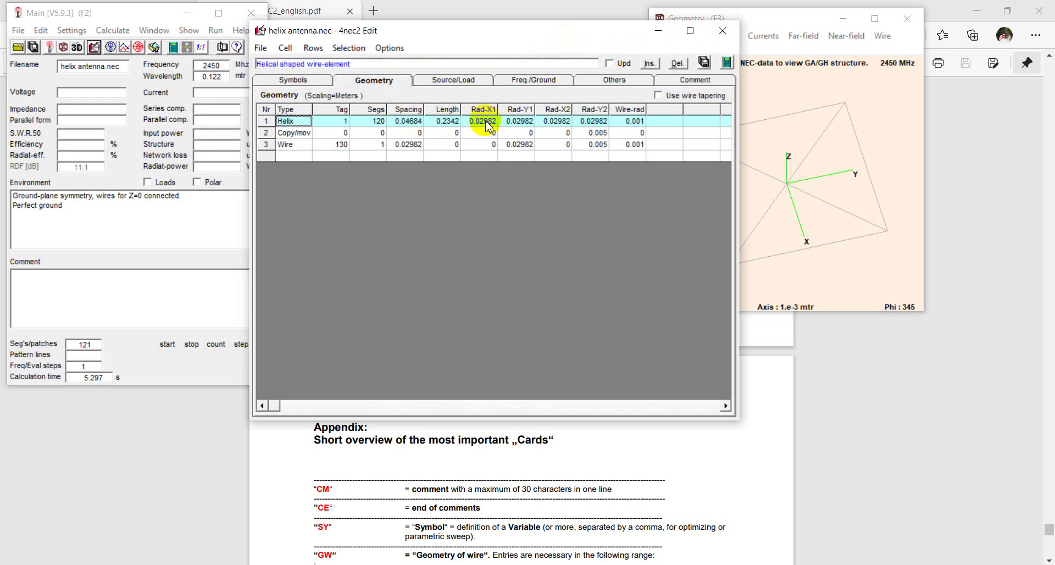
pyautogui.click(417, 121)
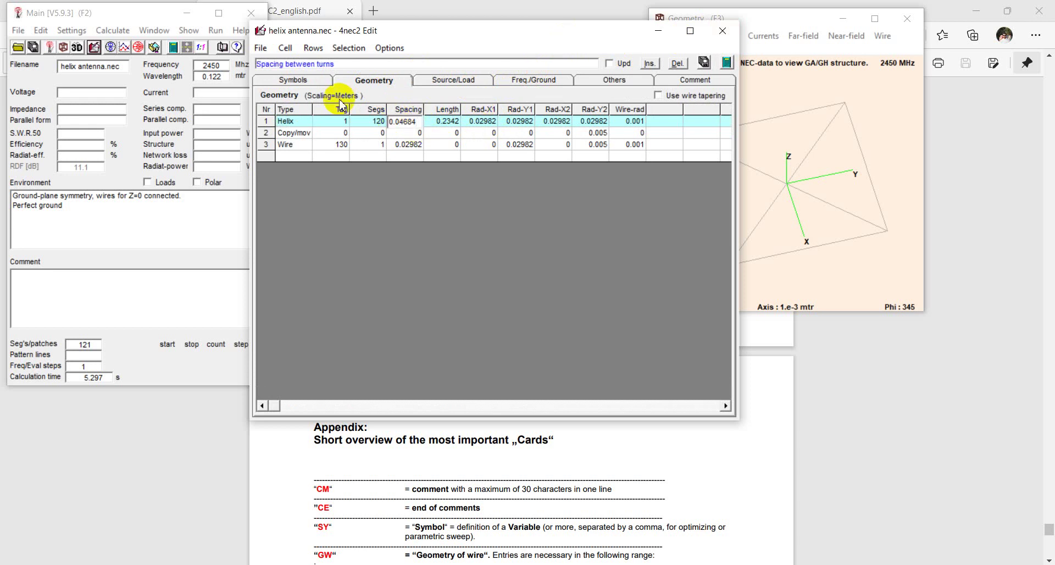
pyautogui.click(453, 127)
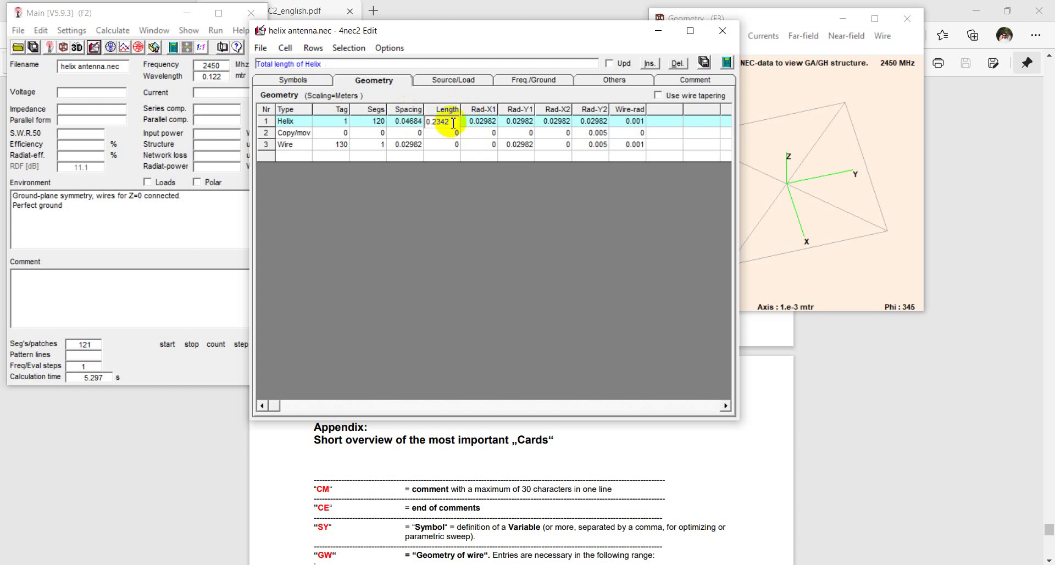
pyautogui.click(292, 80)
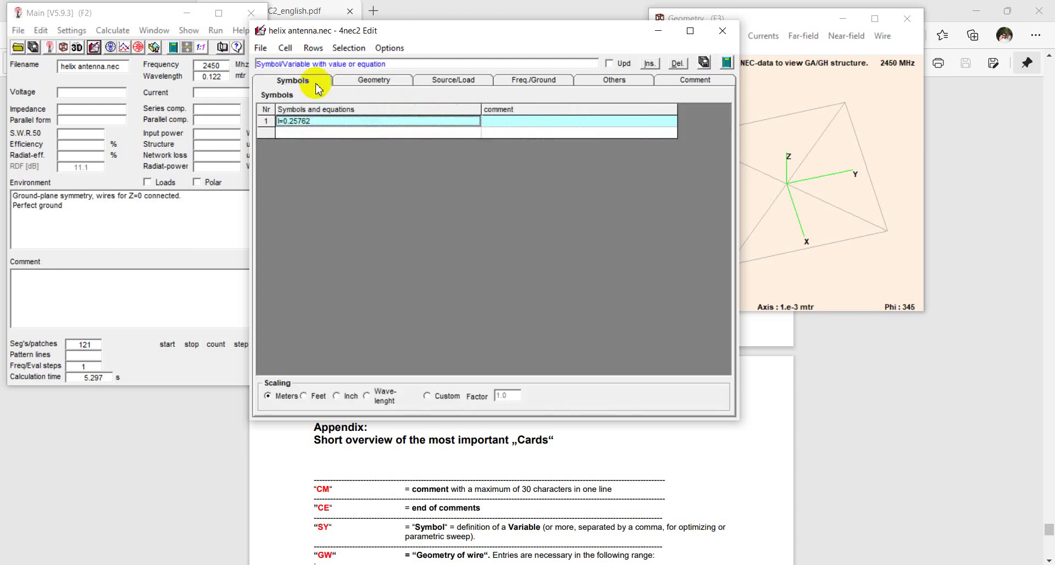
pyautogui.click(326, 125)
pyautogui.click(360, 78)
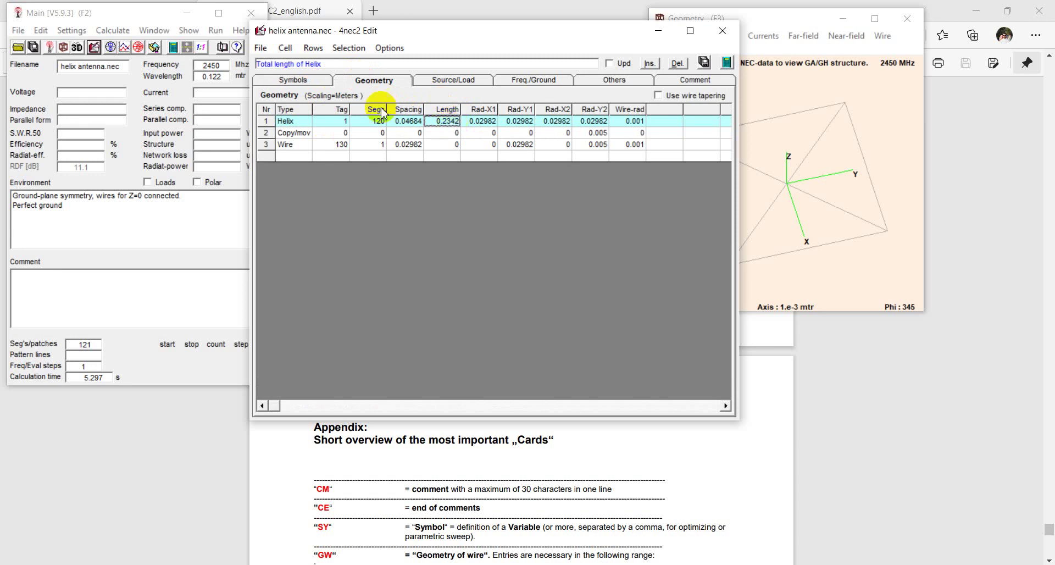
pyautogui.click(293, 80)
pyautogui.click(320, 121)
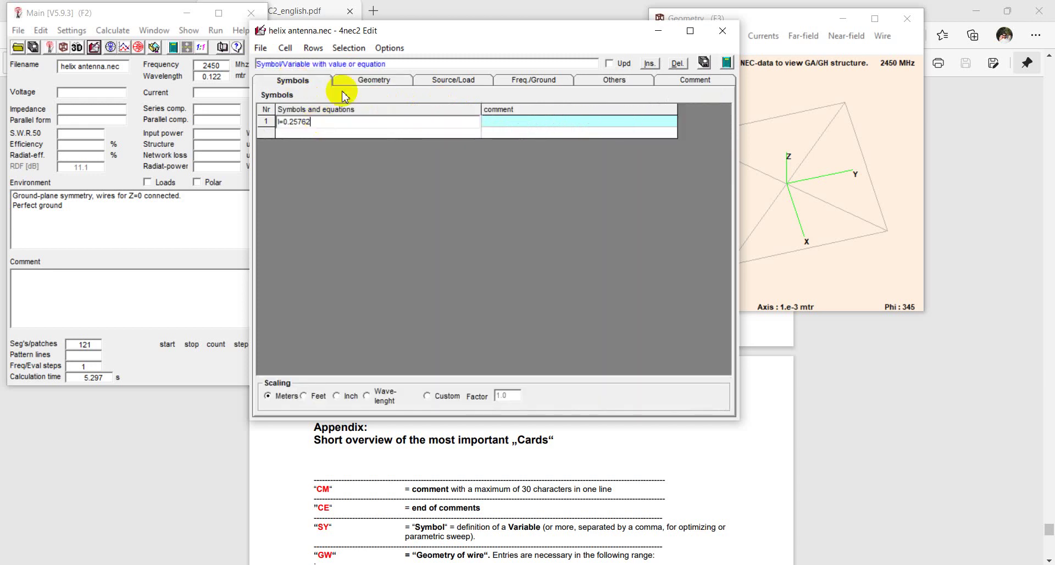
pyautogui.click(361, 84)
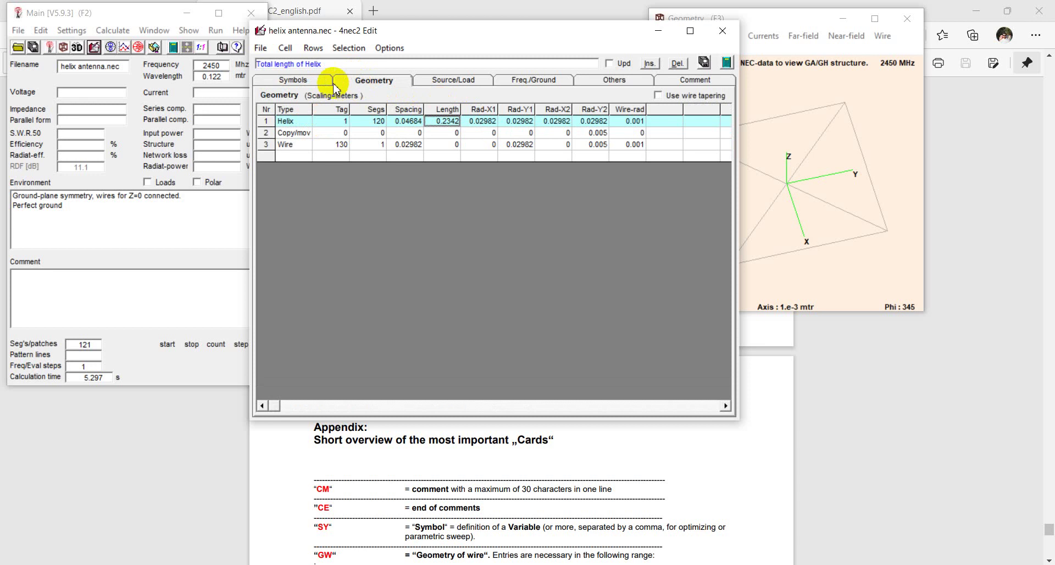
# - Set the symbol l to 0.2342 and remove the empty extra symbol row
pyautogui.click(294, 81)
pyautogui.click(328, 123)
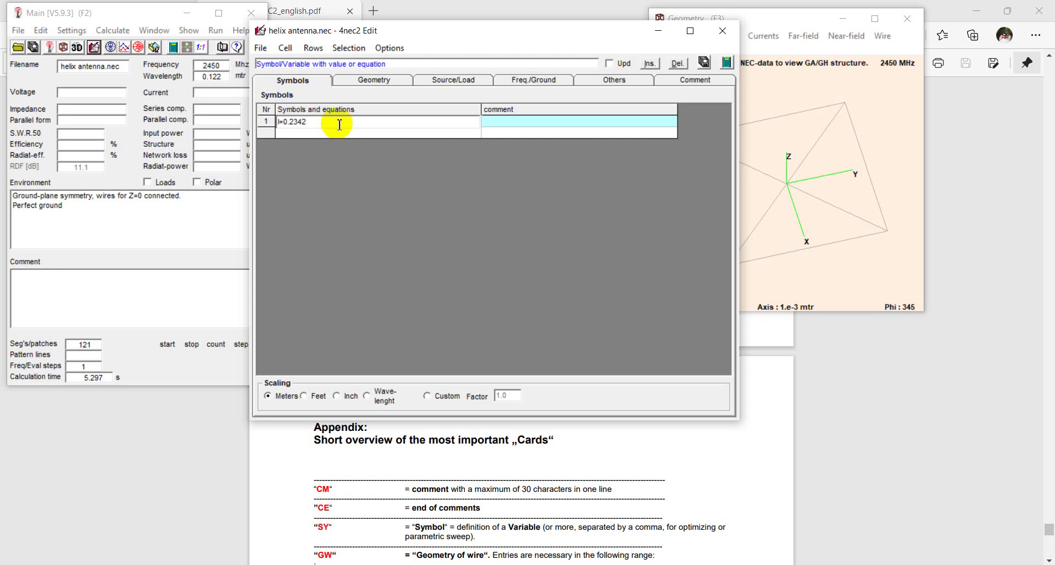
pyautogui.press('Return')
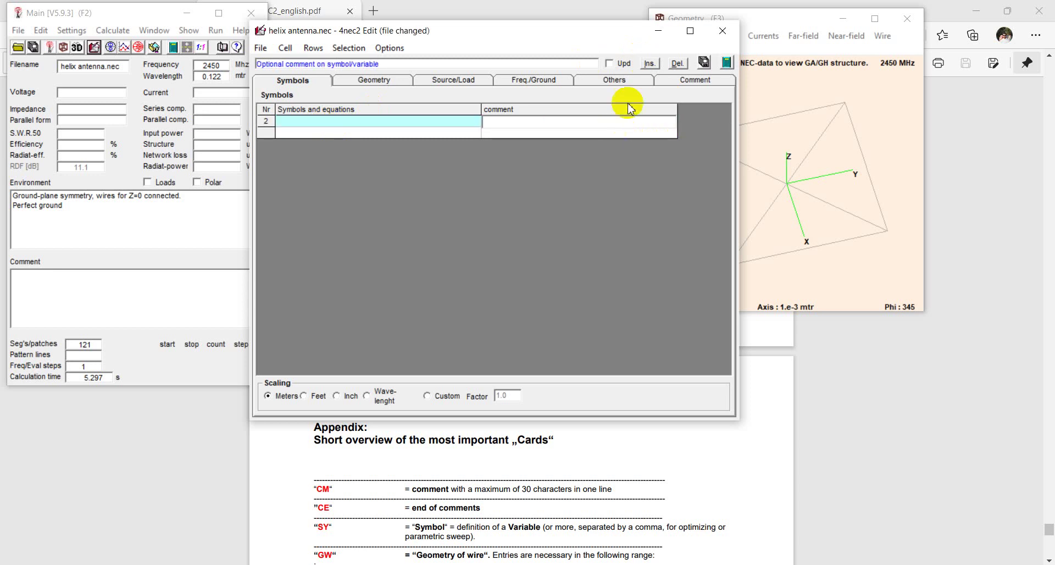
pyautogui.click(677, 63)
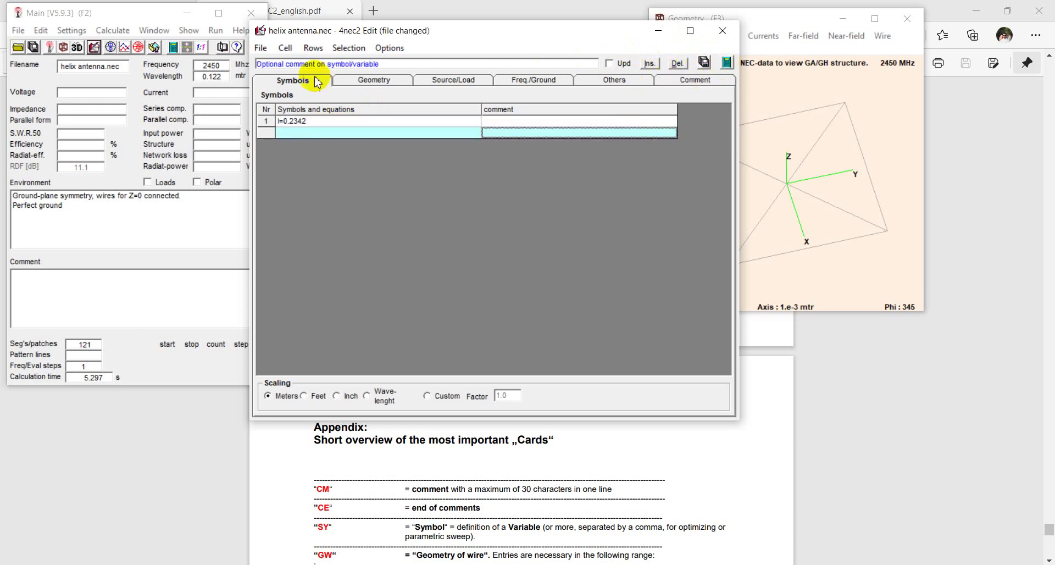
# - Save the helix antenna file and close its edit window
pyautogui.click(260, 48)
pyautogui.click(289, 98)
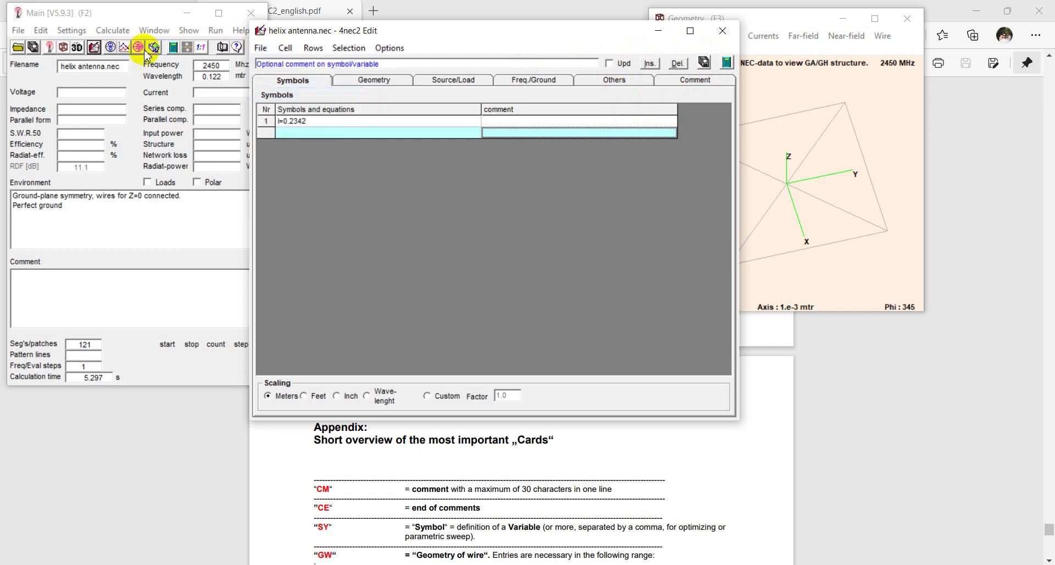
pyautogui.click(722, 30)
# - Run the optimizer again on variable l at 2450 MHz, keeping X-in weighted at 100%
pyautogui.click(109, 31)
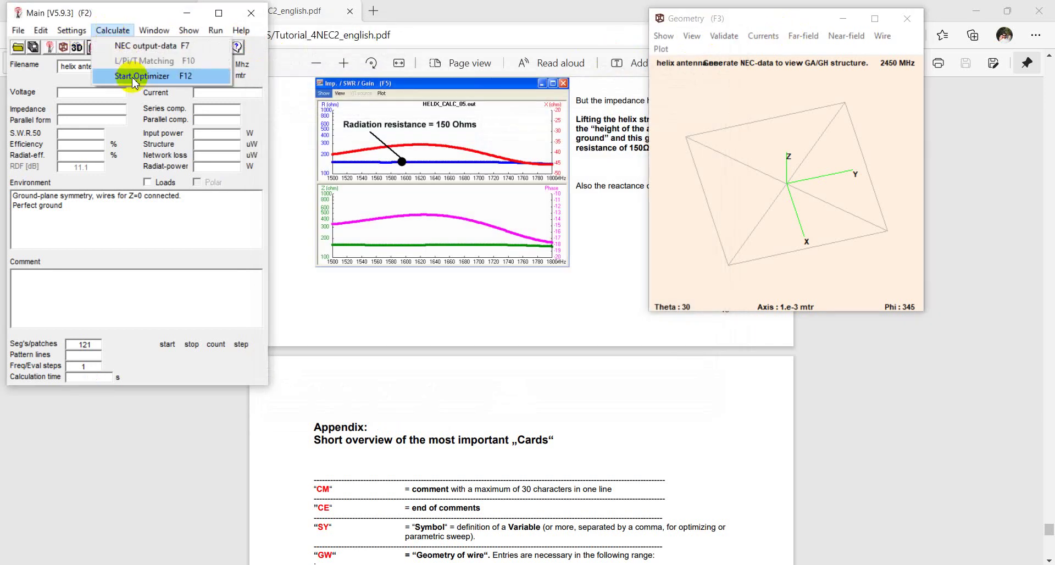
pyautogui.click(154, 75)
pyautogui.click(317, 211)
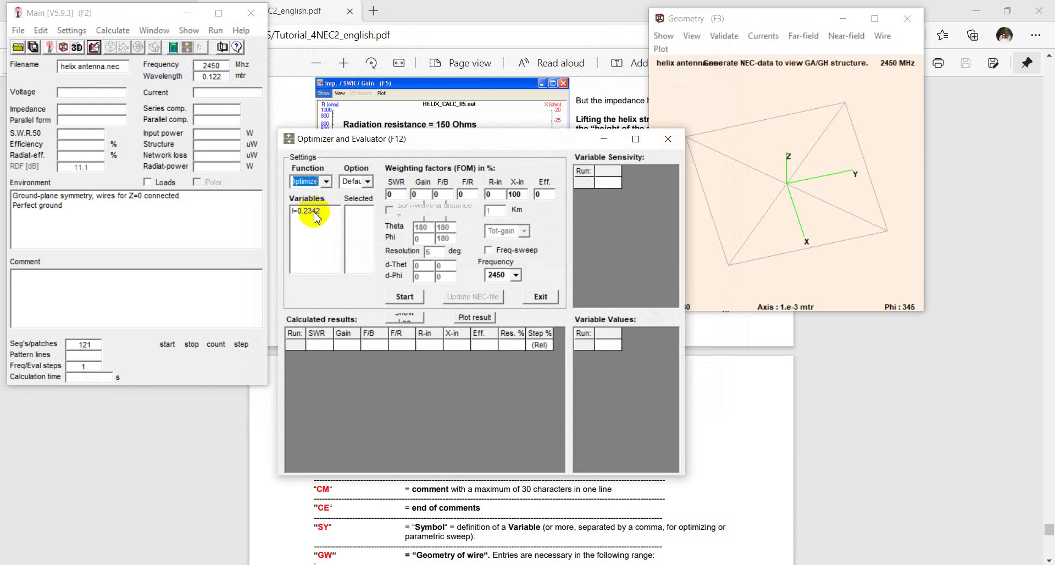
pyautogui.click(404, 297)
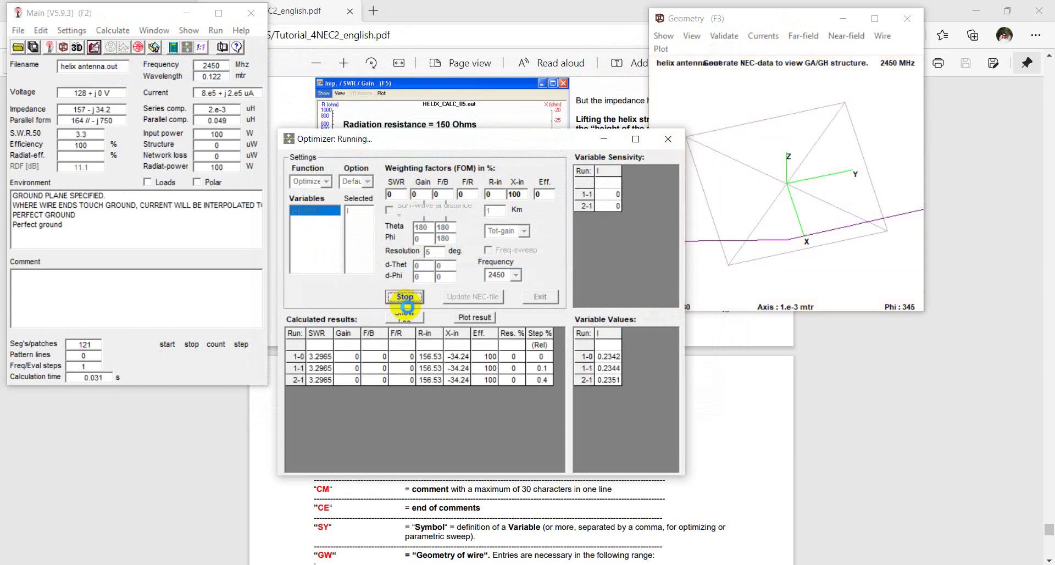
pyautogui.click(604, 337)
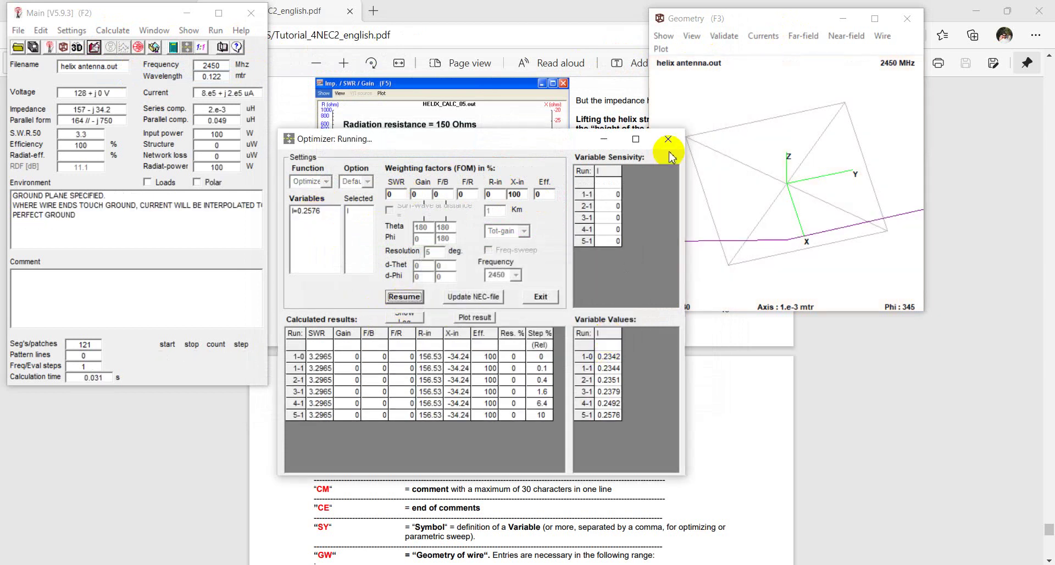
# - Update the NEC file with the optimized value of l, replacing helix antenna.nec, and close the optimizer
pyautogui.click(473, 297)
pyautogui.click(748, 324)
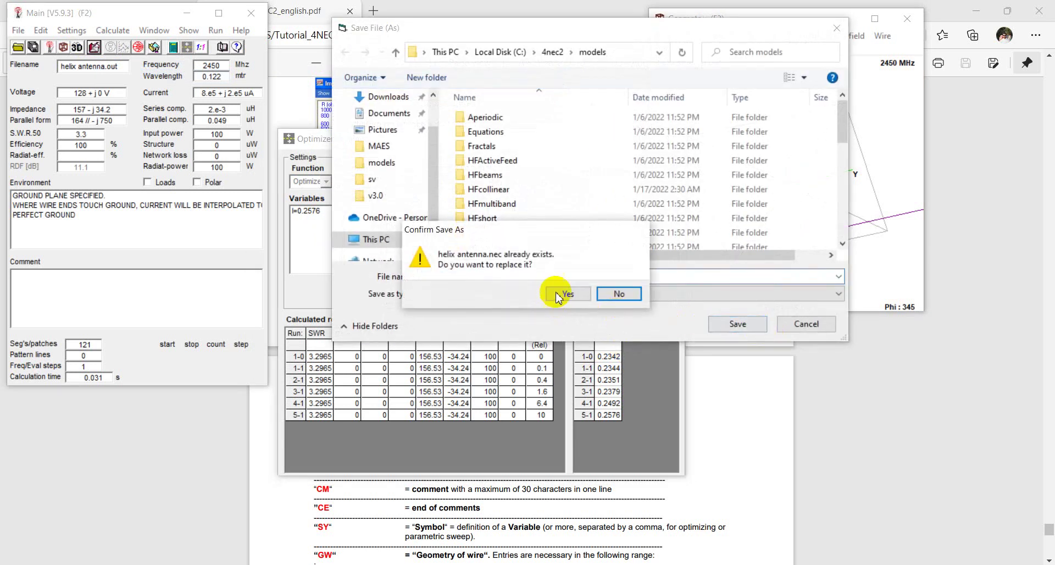
pyautogui.click(745, 291)
pyautogui.click(668, 140)
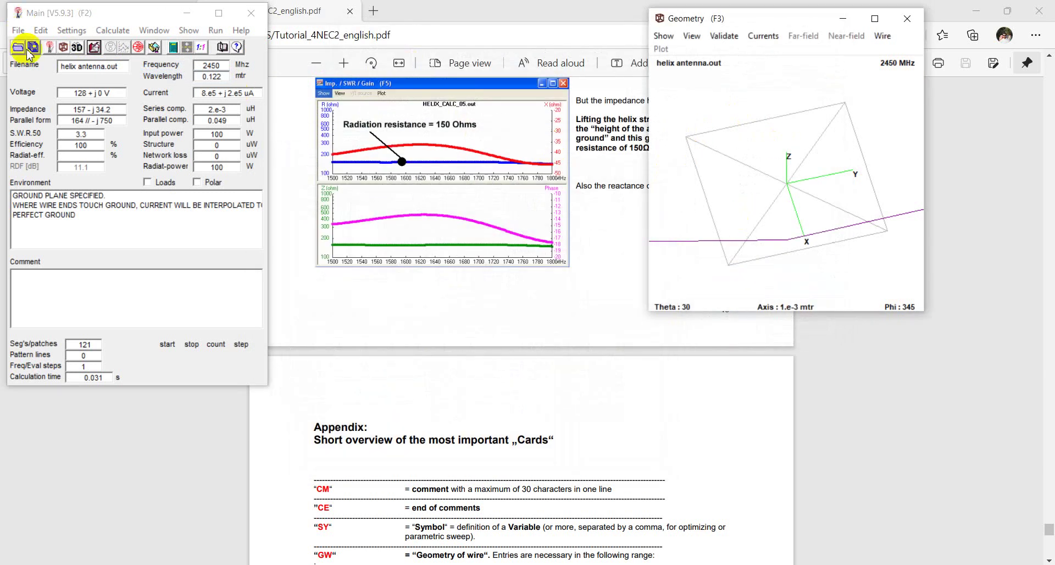
pyautogui.click(73, 32)
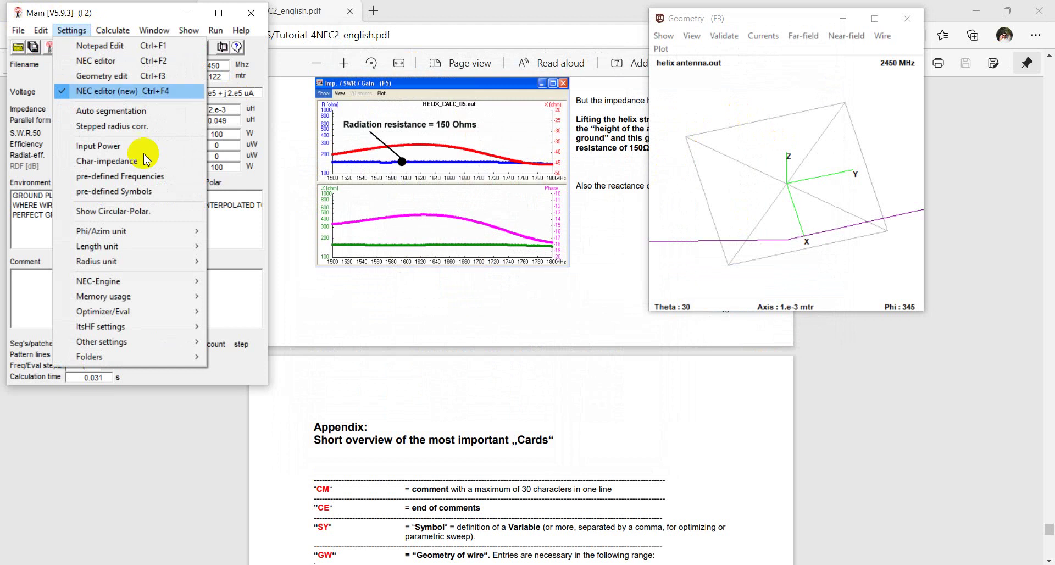
pyautogui.click(254, 184)
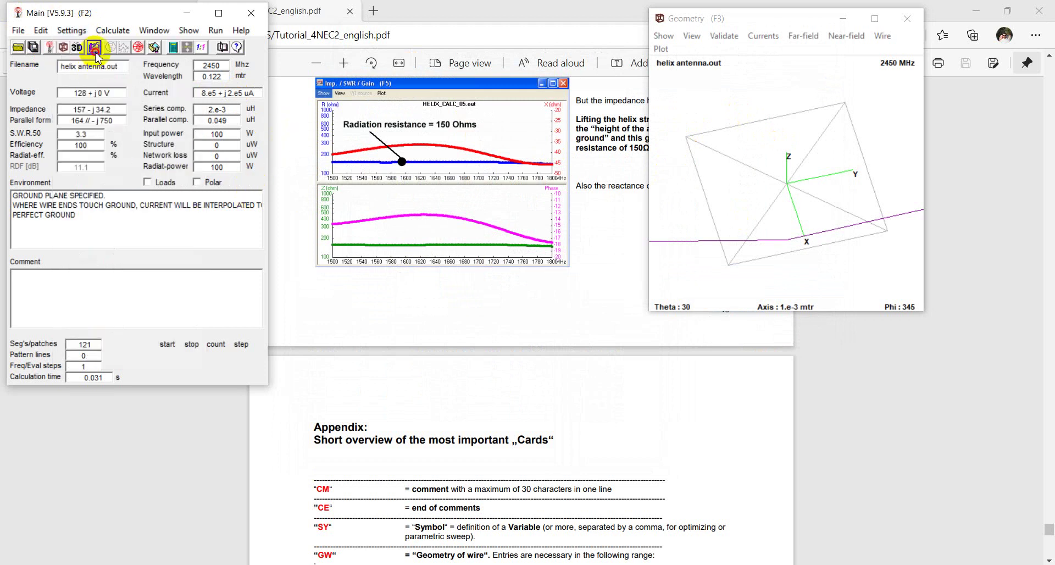
# - Open the updated helix antenna file for editing and rerun the frequency sweep from 2350 to 2550 MHz
pyautogui.click(93, 46)
pyautogui.click(726, 62)
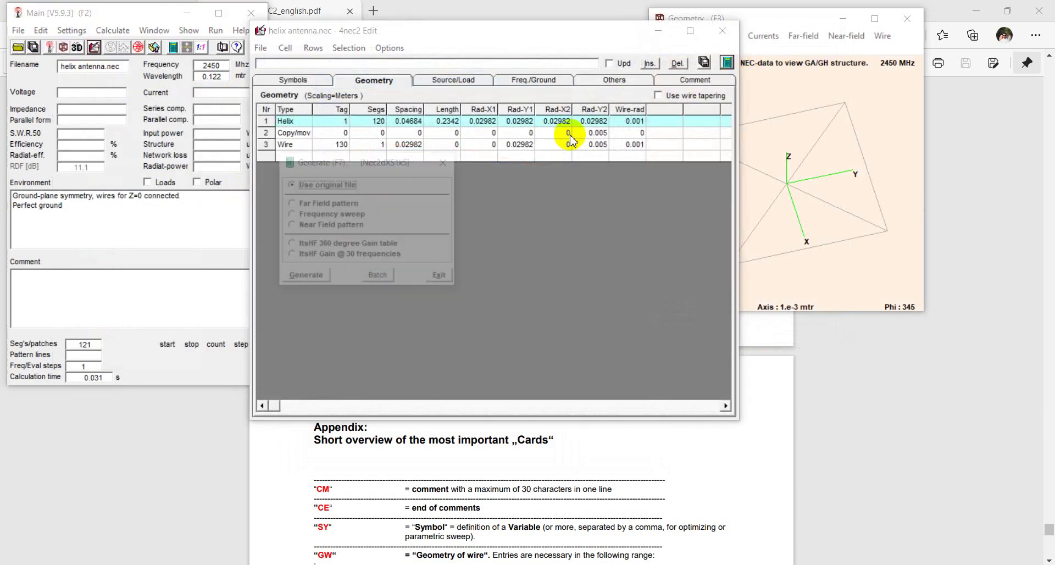
pyautogui.click(332, 215)
pyautogui.click(305, 436)
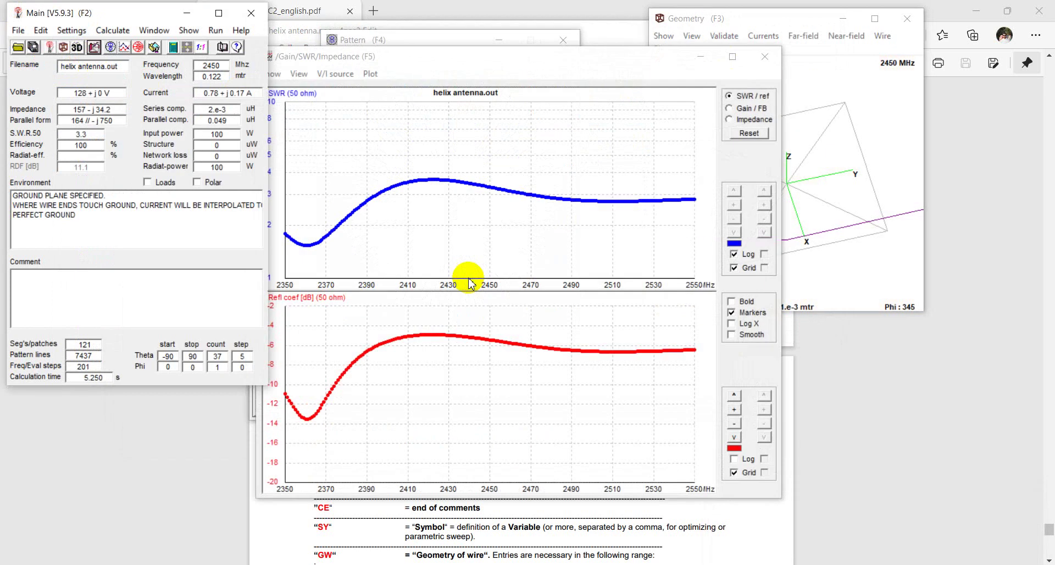
# - Display the impedance curves of the new sweep and read resistance and reactance at 2422 MHz
pyautogui.click(729, 120)
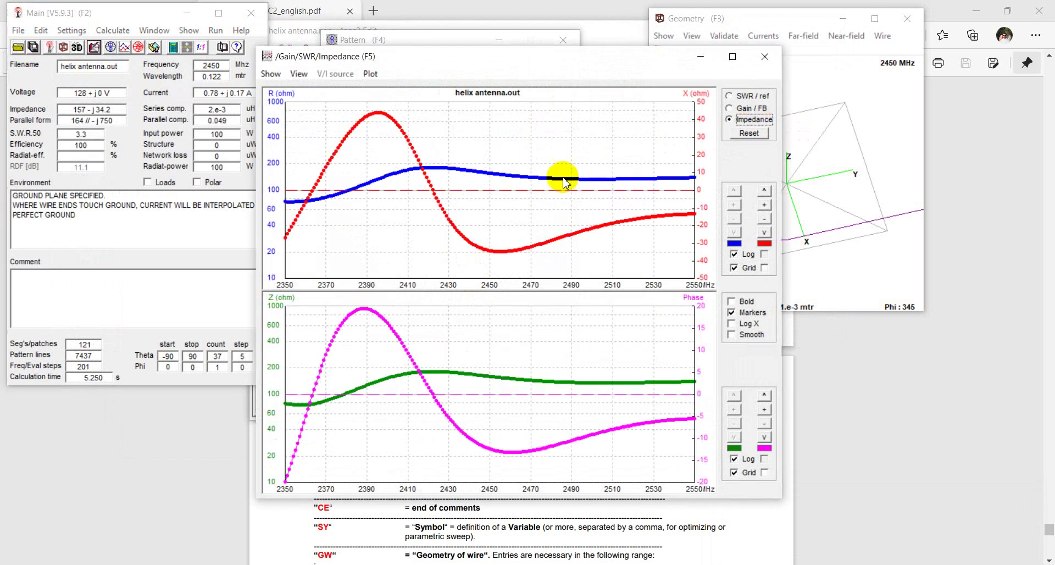
pyautogui.click(434, 203)
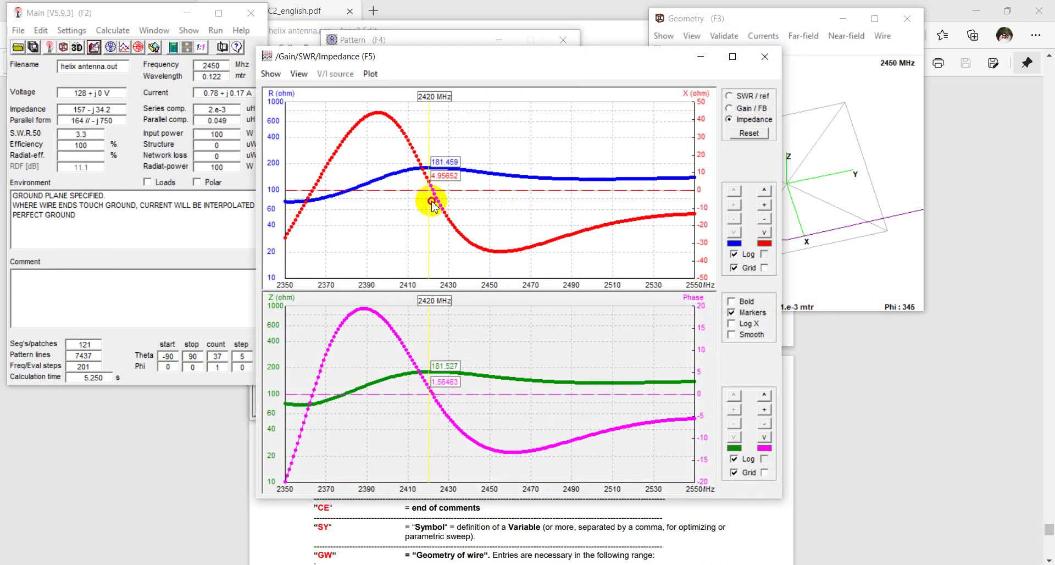
pyautogui.moveTo(434, 203); pyautogui.dragTo(434, 205)
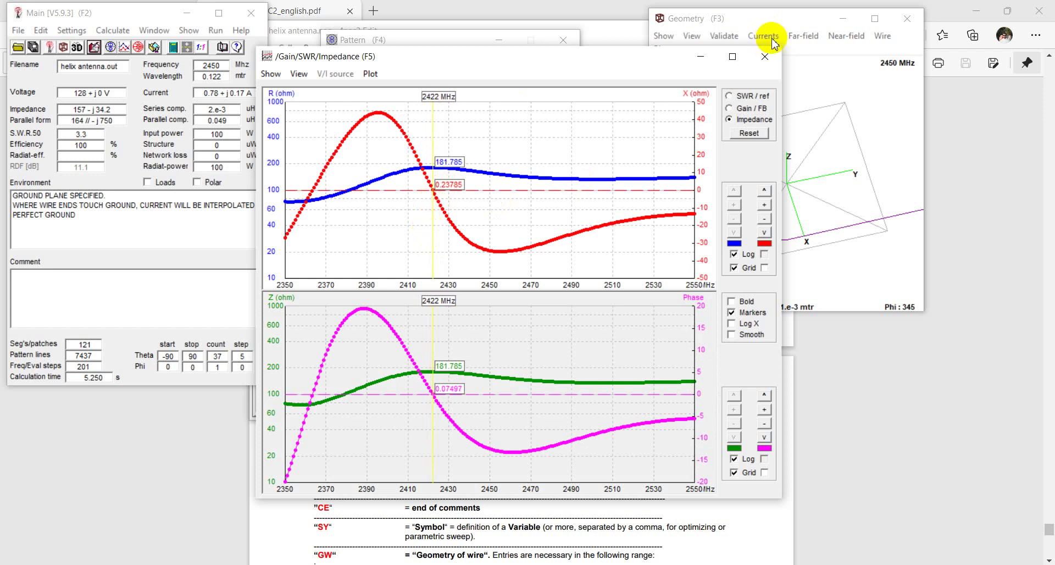
# - Close the impedance chart and the radiation pattern, and bring the helix antenna.nec geometry editor to the front
pyautogui.click(764, 57)
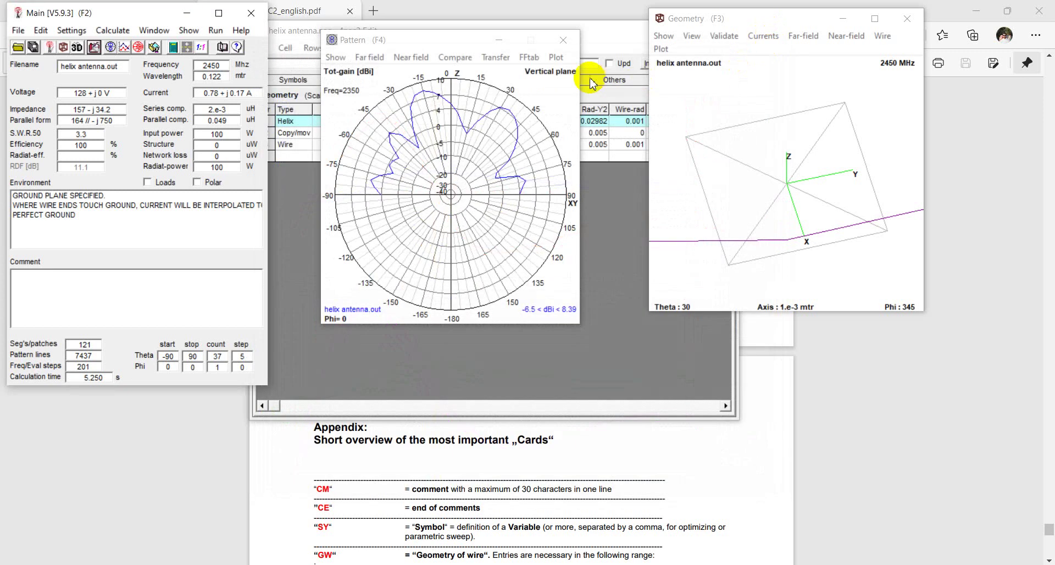
pyautogui.click(558, 40)
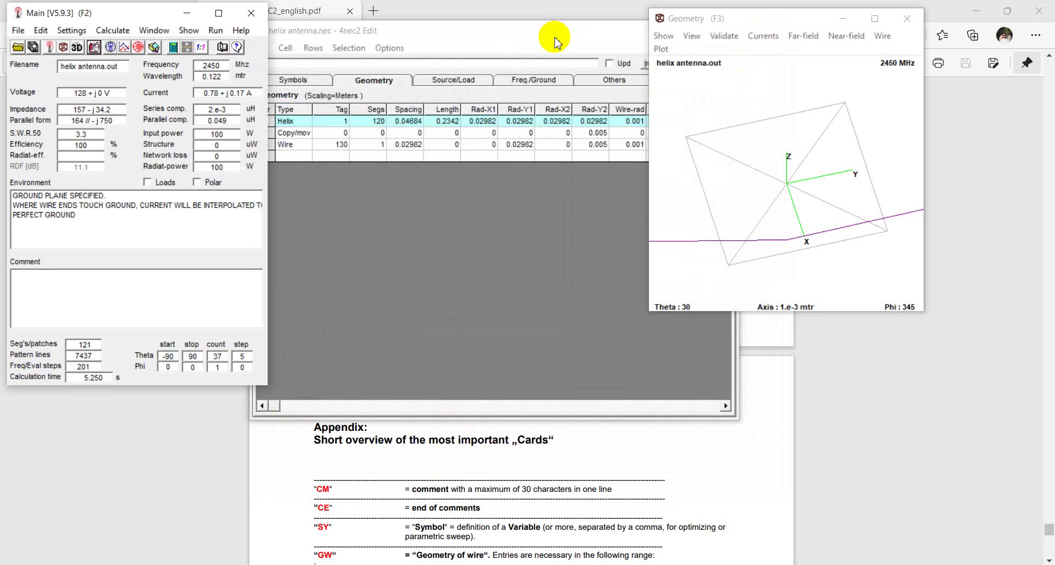
pyautogui.click(554, 35)
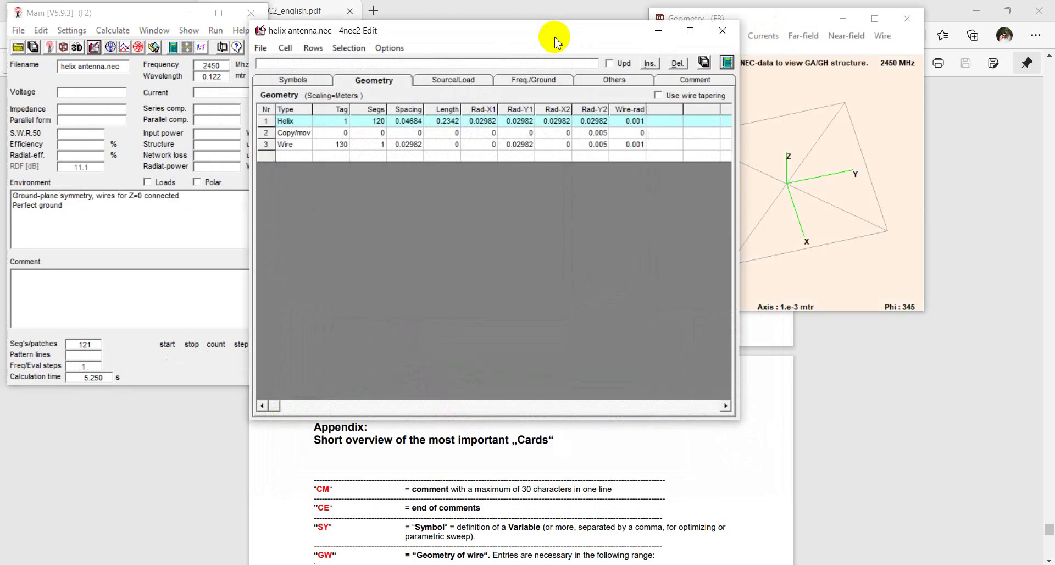
pyautogui.click(726, 62)
pyautogui.click(446, 161)
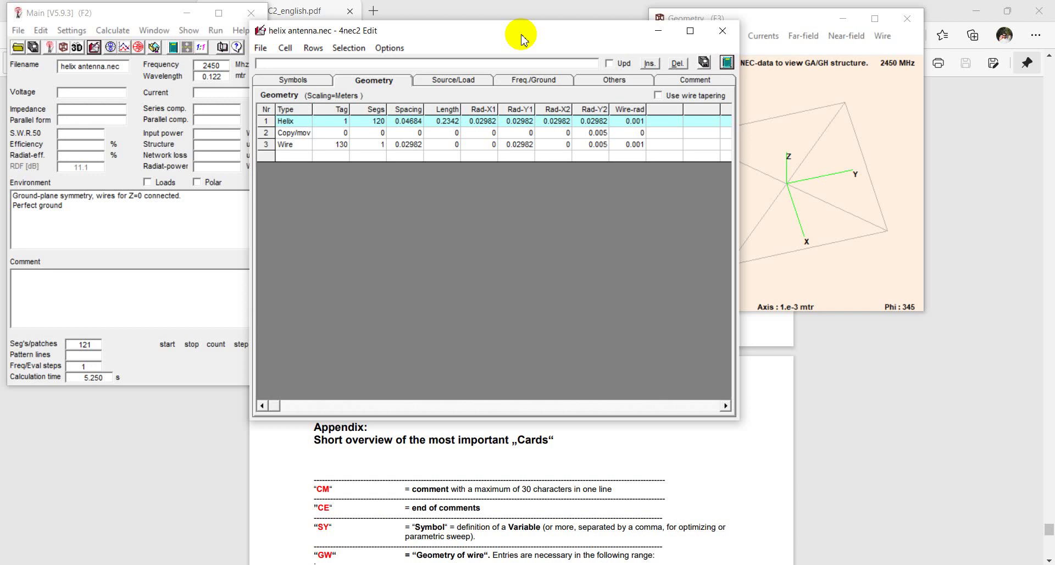
# - Switch to the Tutorial_4NEC2_english.pdf document and review the appendix overview of the most important NEC cards, through to EN
pyautogui.click(786, 445)
pyautogui.scroll(-8, 657, 315)
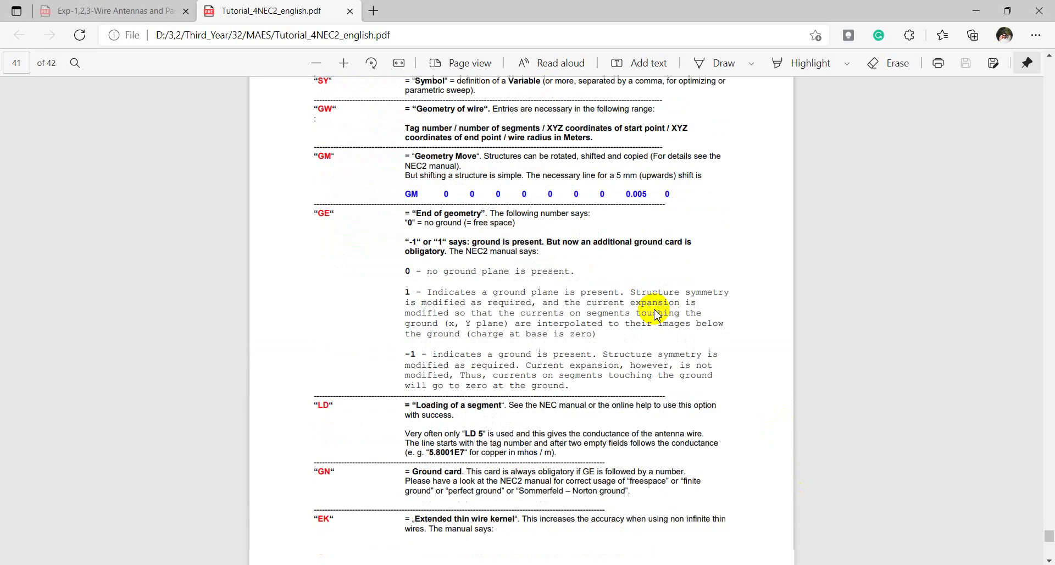
pyautogui.scroll(-1, 656, 313)
pyautogui.scroll(-4, 657, 308)
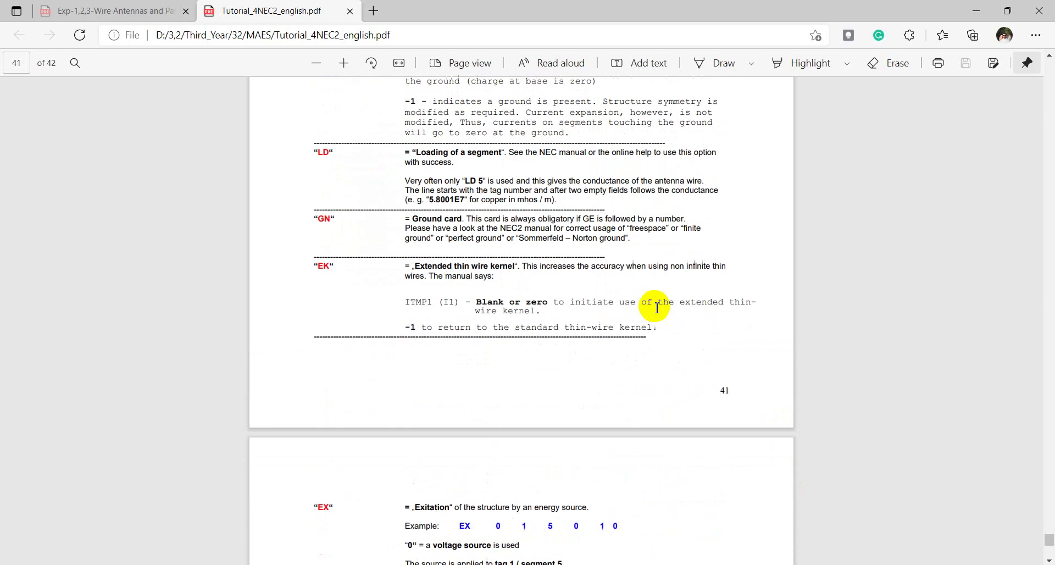
pyautogui.scroll(6, 656, 308)
pyautogui.scroll(4, 656, 307)
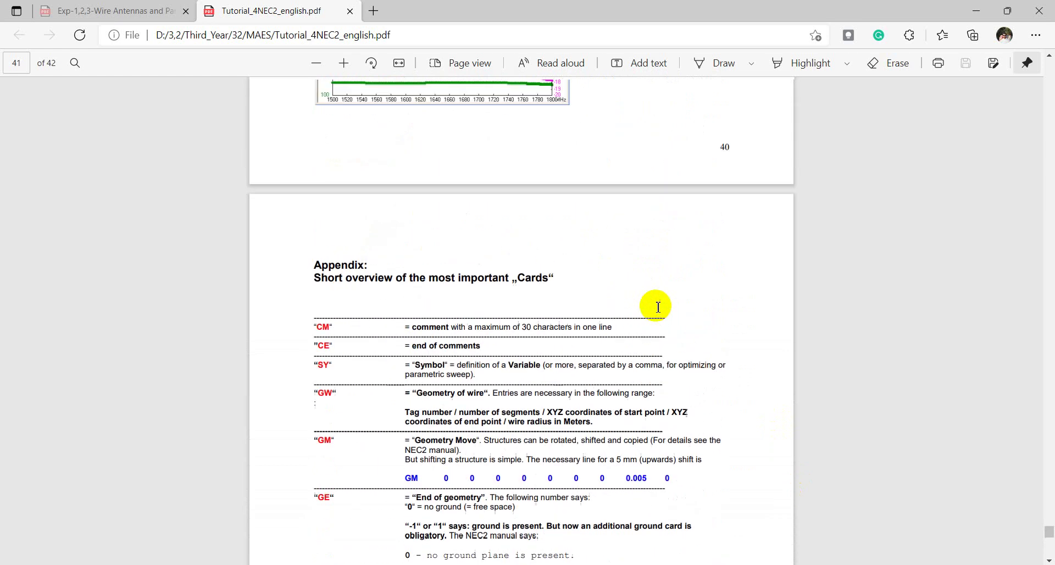
pyautogui.scroll(-7, 657, 308)
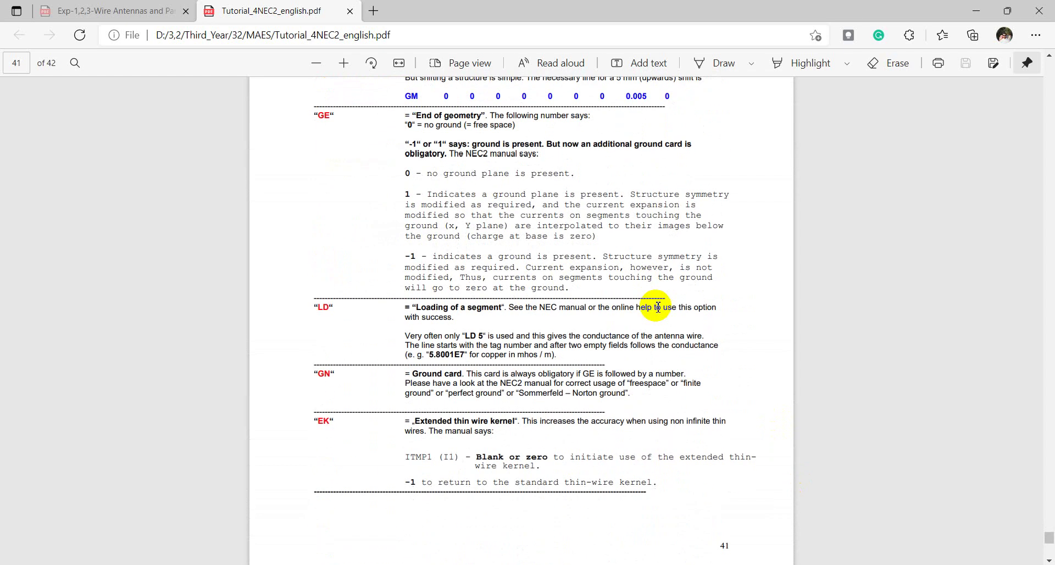
pyautogui.scroll(-10, 657, 307)
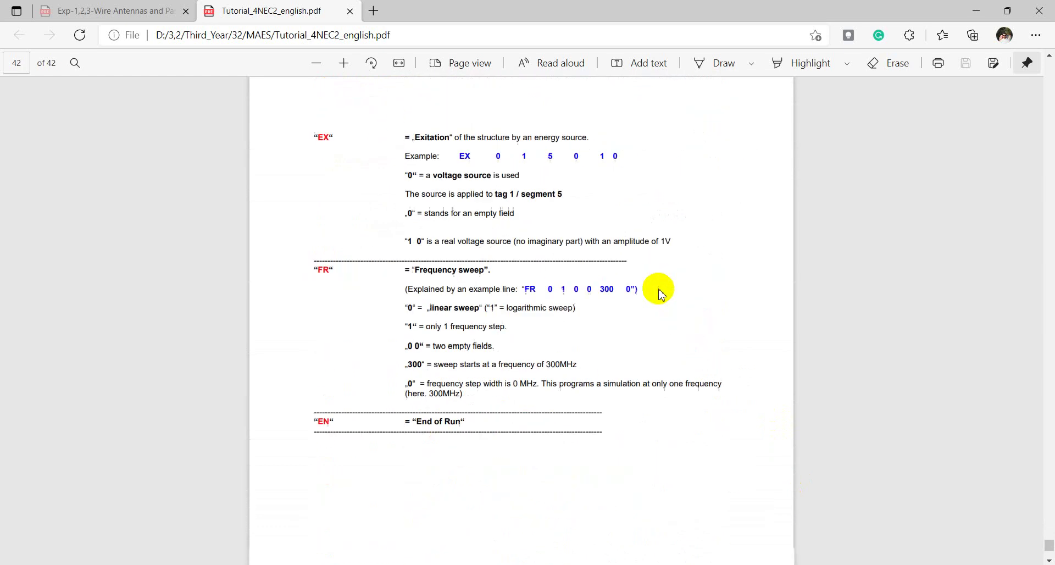